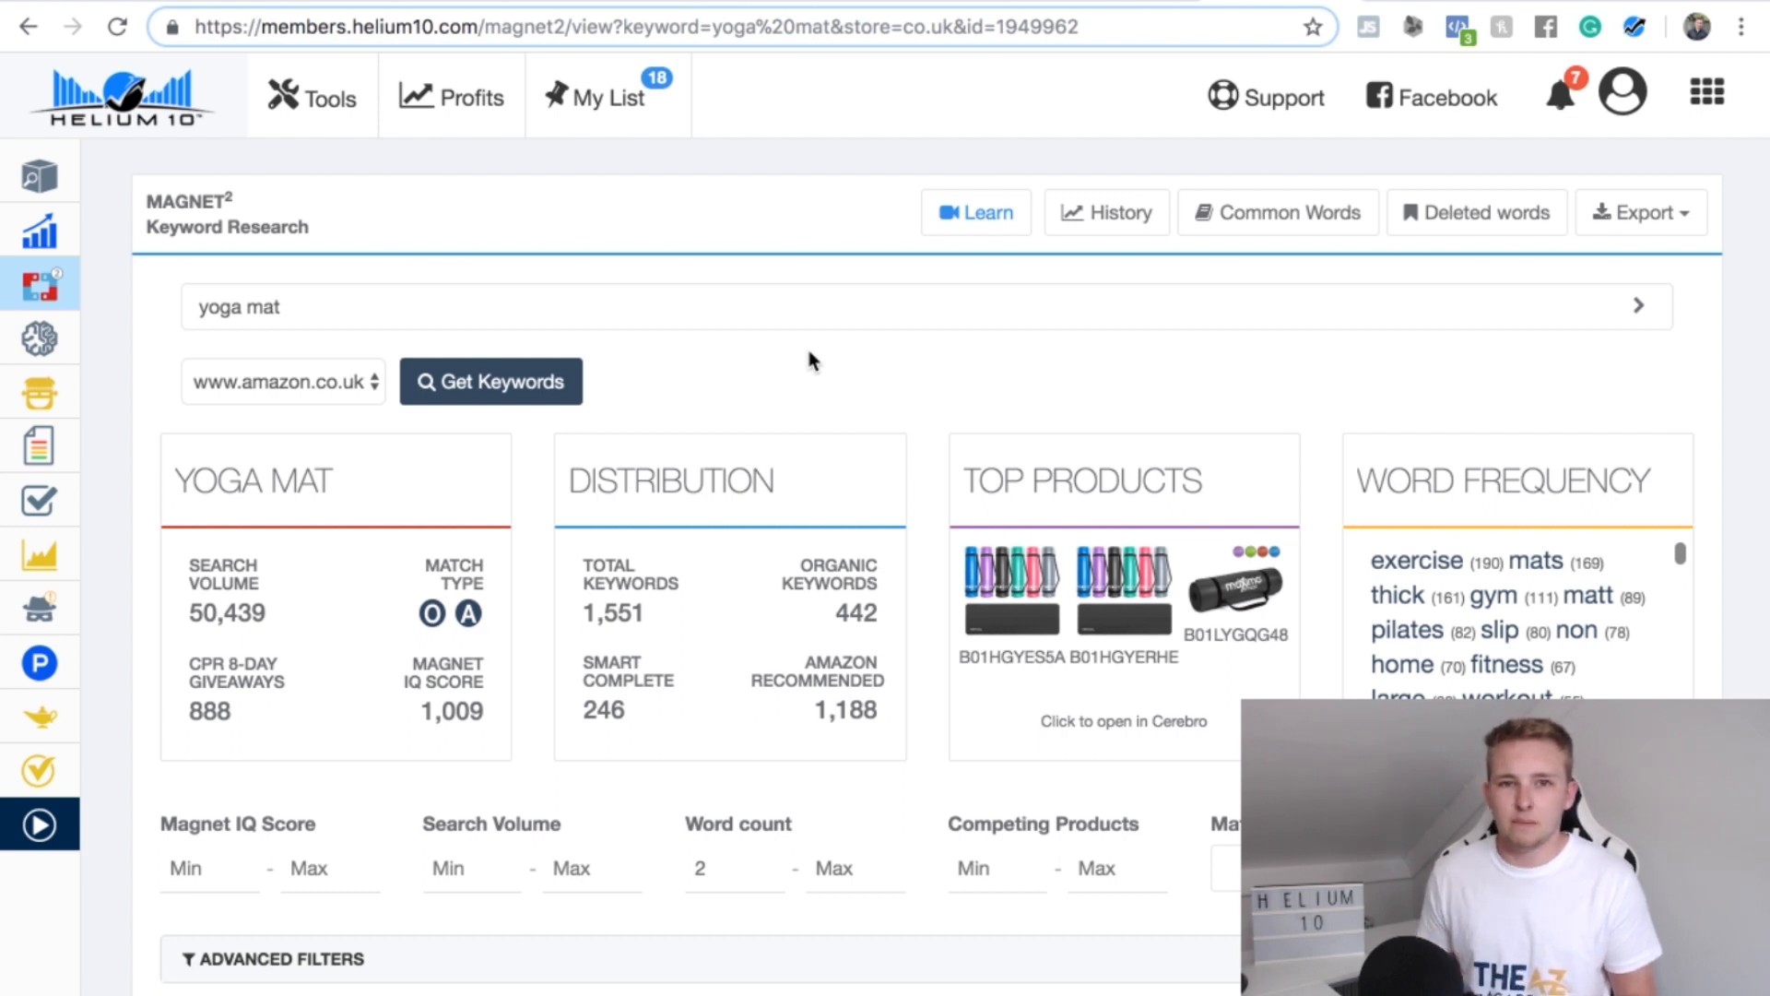
{"action": "mouse_move", "coordinate": [9, 337]}
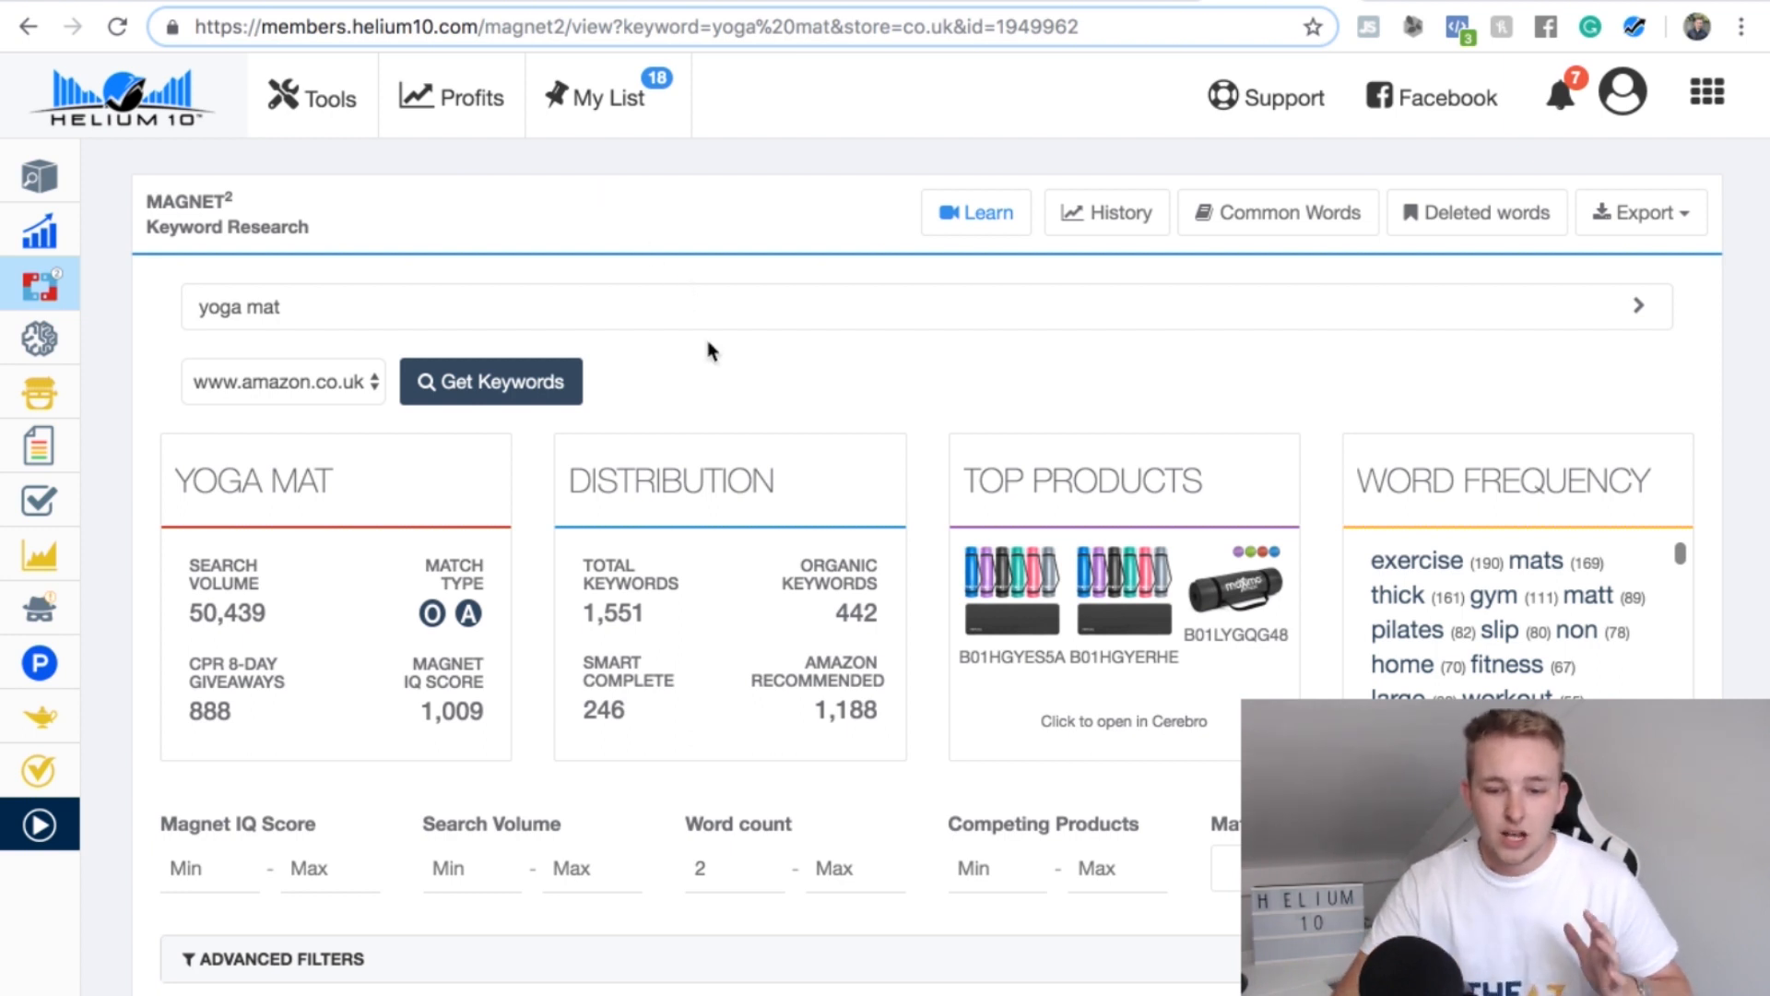
{"action": "scroll", "coordinate": [707, 342], "scroll_direction": "down", "scroll_amount": 1}
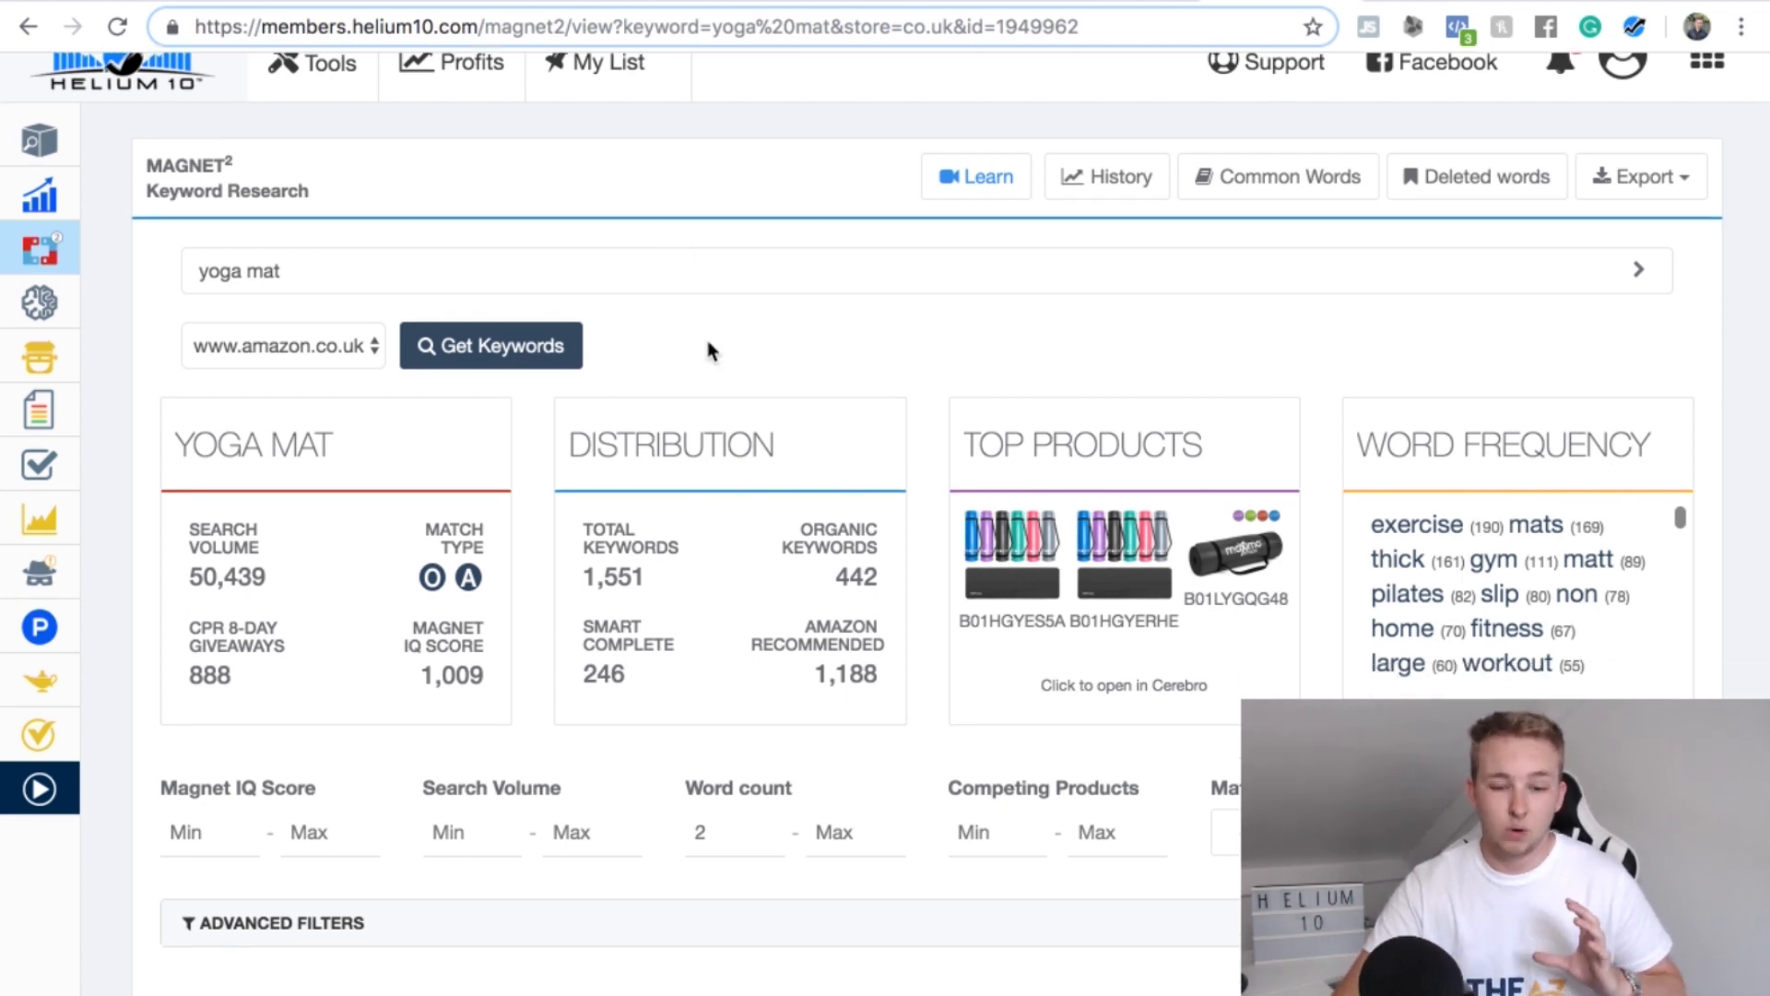
{"action": "scroll", "coordinate": [709, 345], "scroll_direction": "down", "scroll_amount": 1}
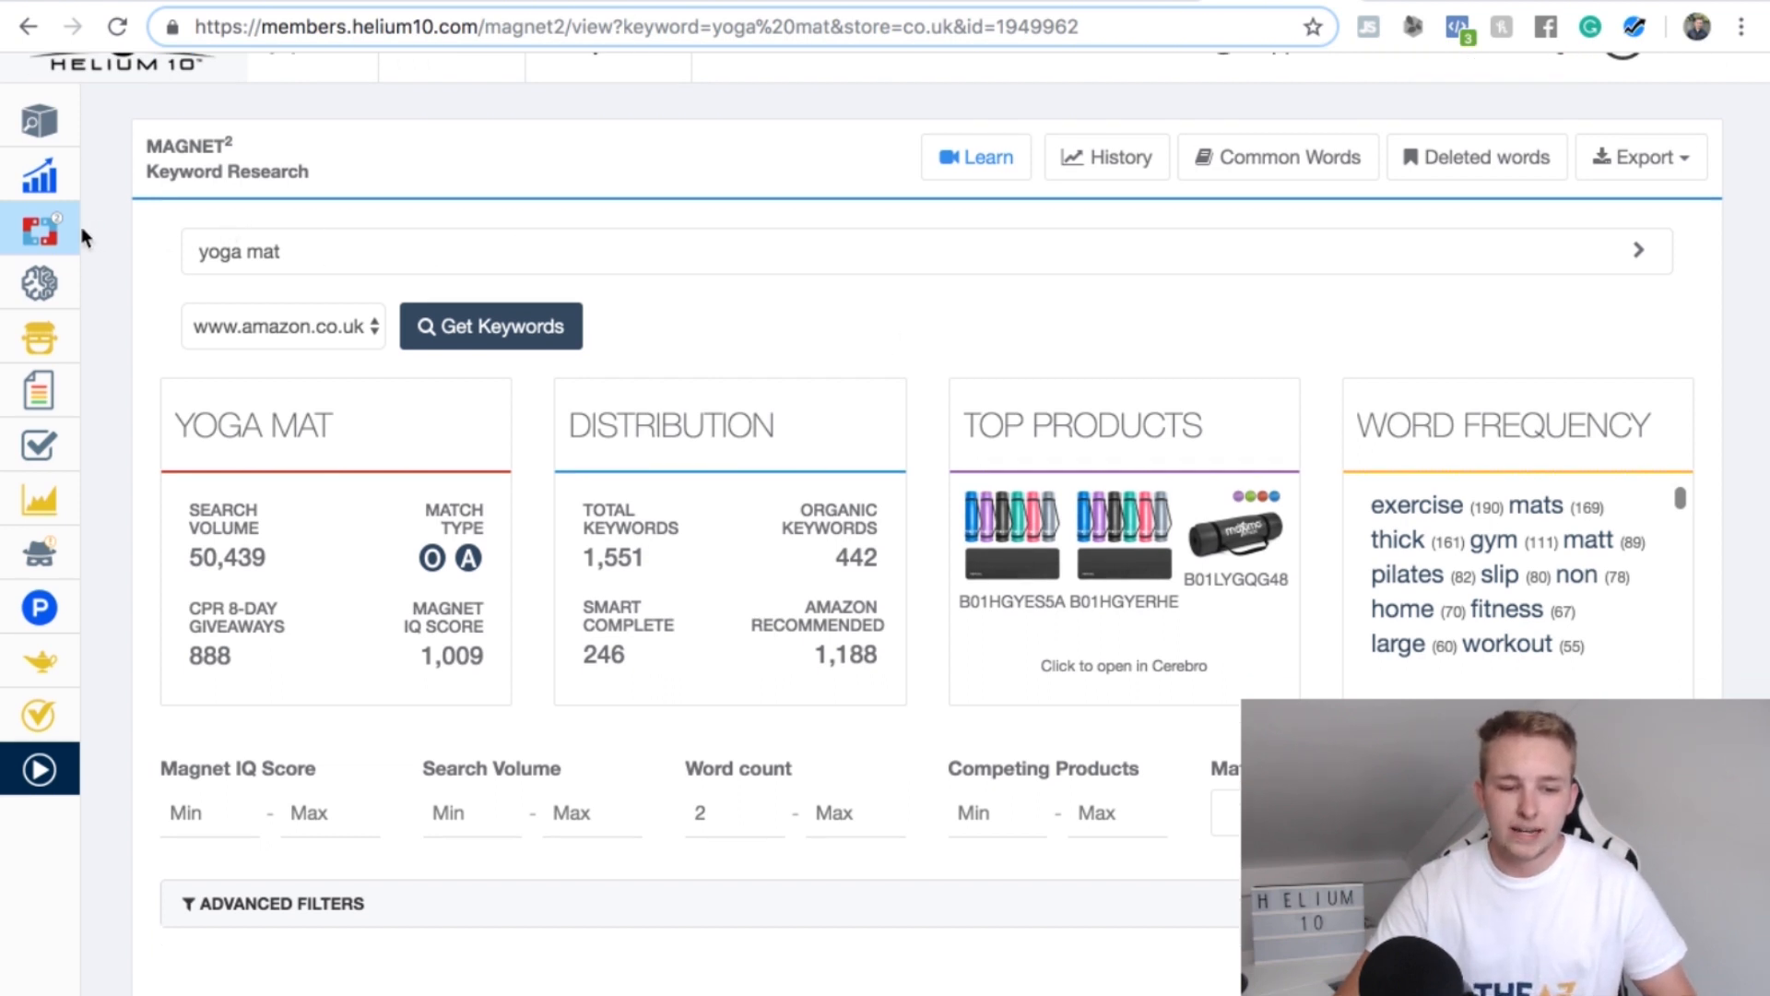
{"action": "mouse_move", "coordinate": [159, 238]}
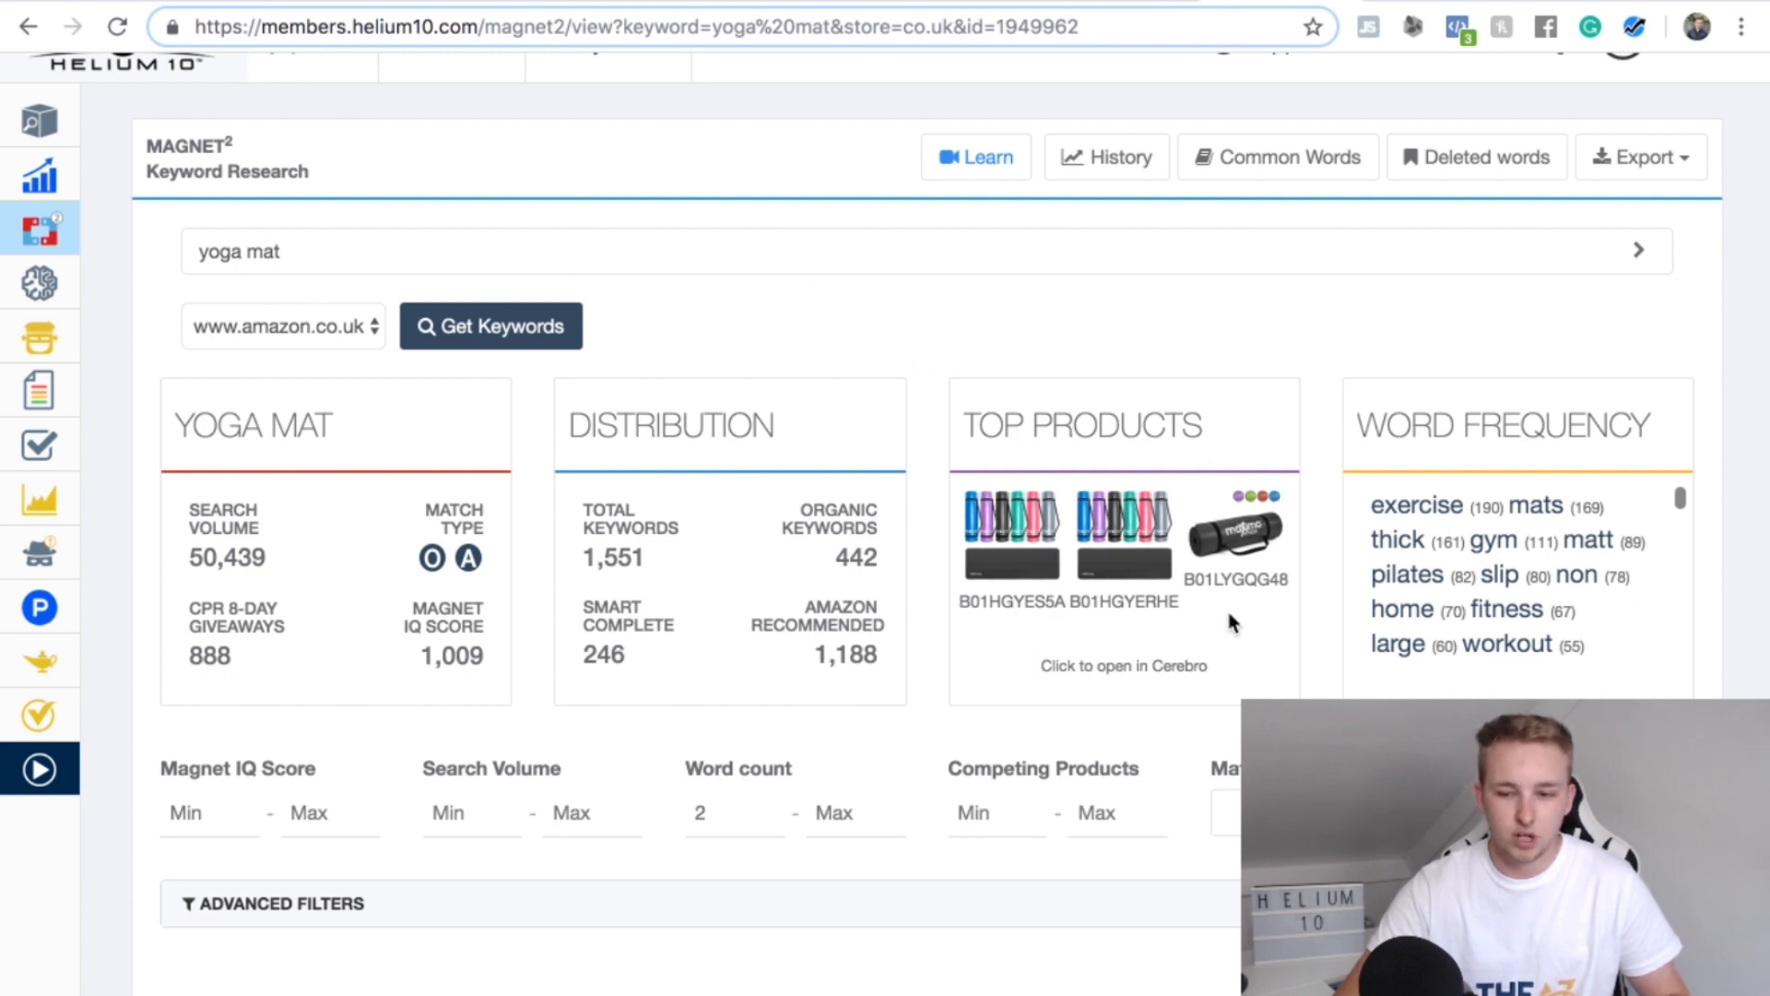
Switch to the Amazon UK search results for yoga mat and look over the top listings and their ASINs
{"action": "left_click", "coordinate": [1429, 1]}
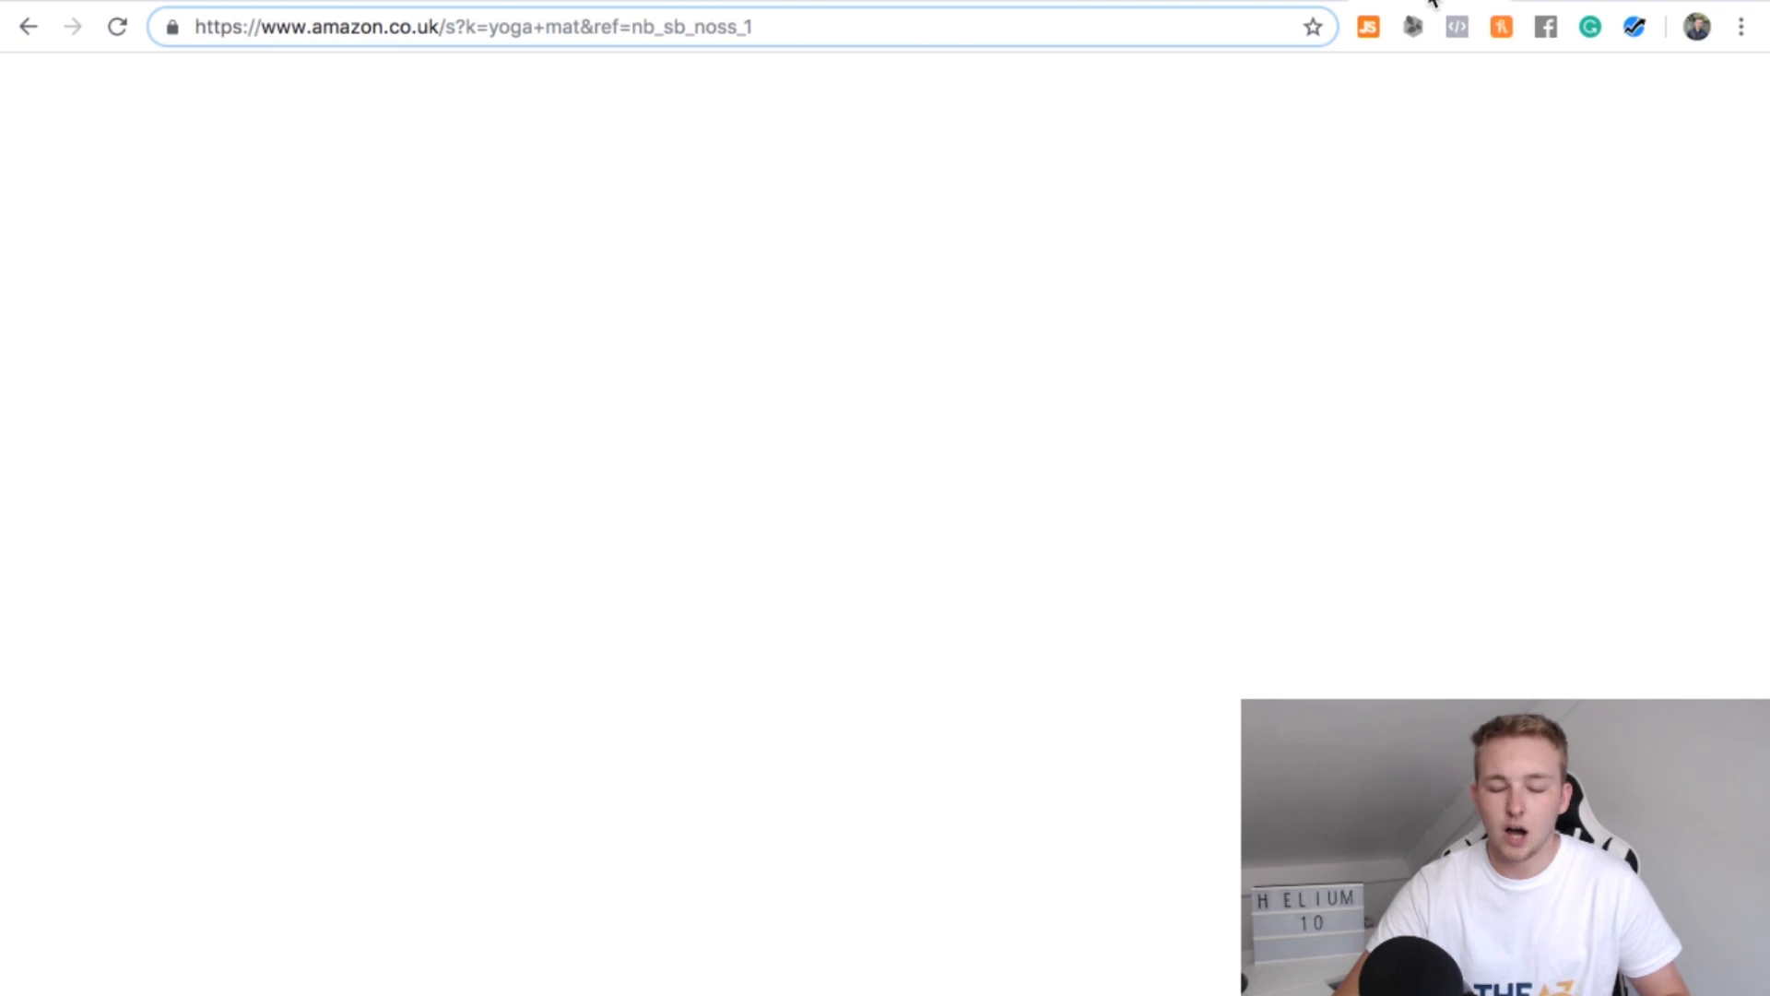
{"action": "scroll", "coordinate": [983, 424], "scroll_direction": "down", "scroll_amount": 1}
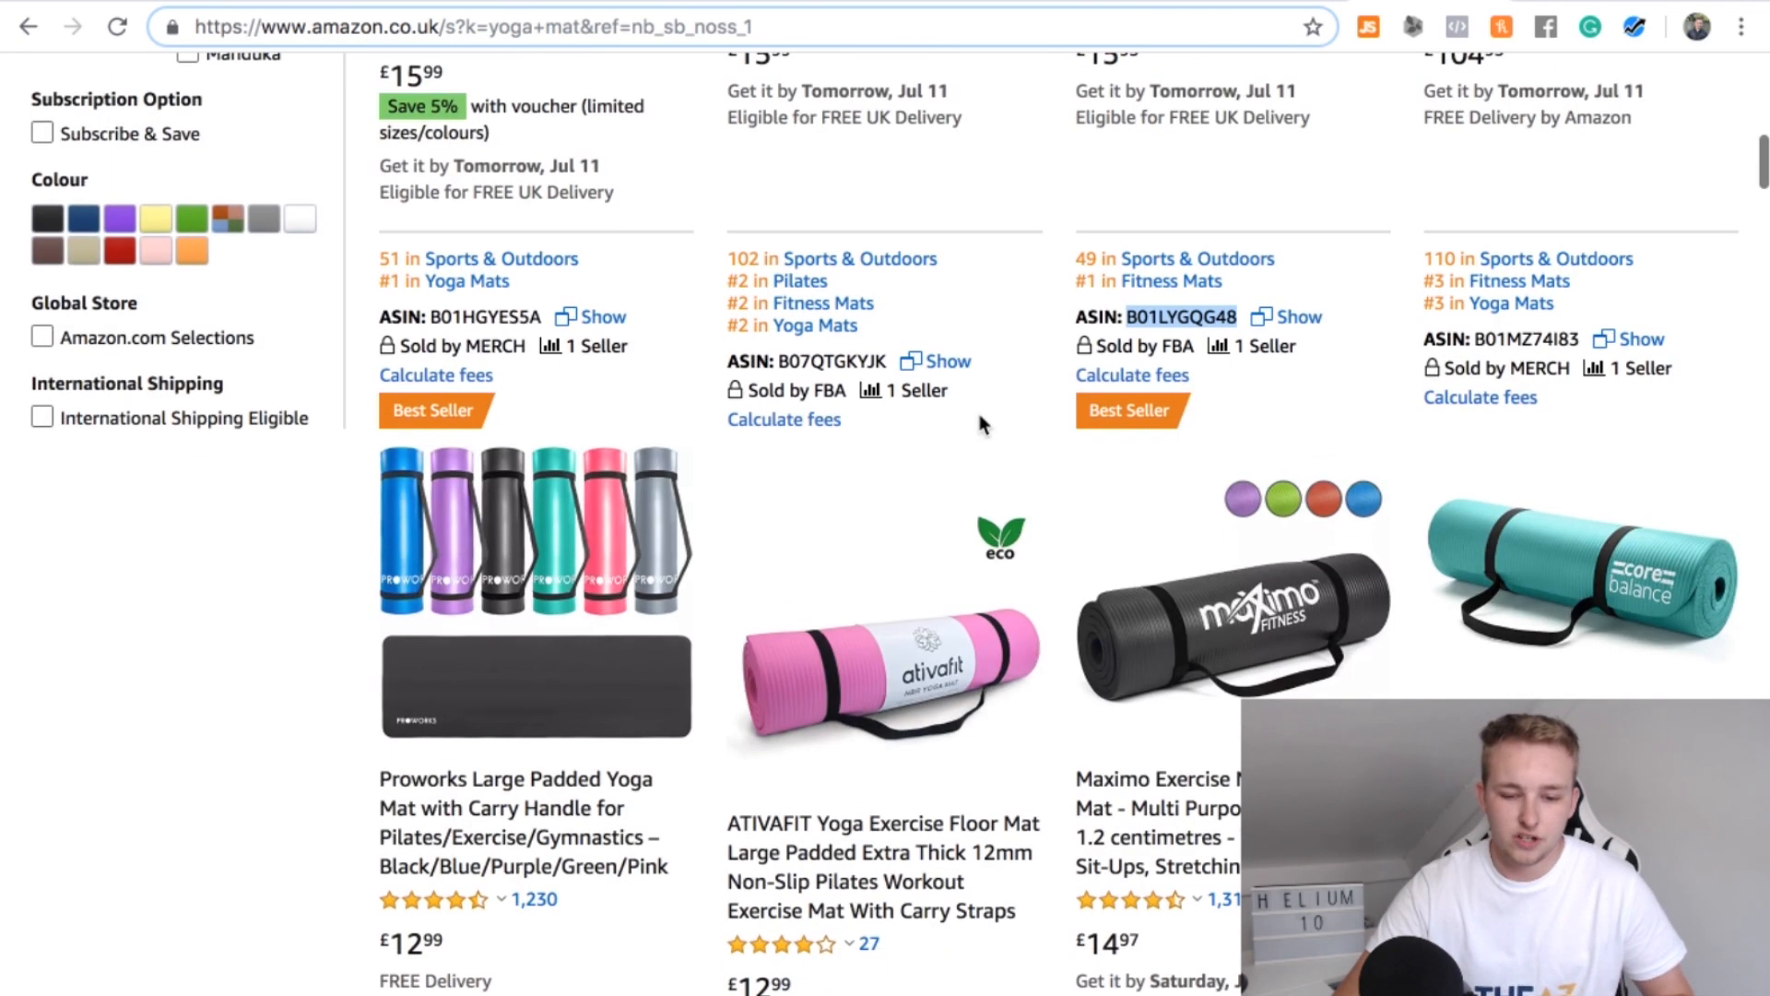
{"action": "scroll", "coordinate": [1257, 609], "scroll_direction": "up", "scroll_amount": 4}
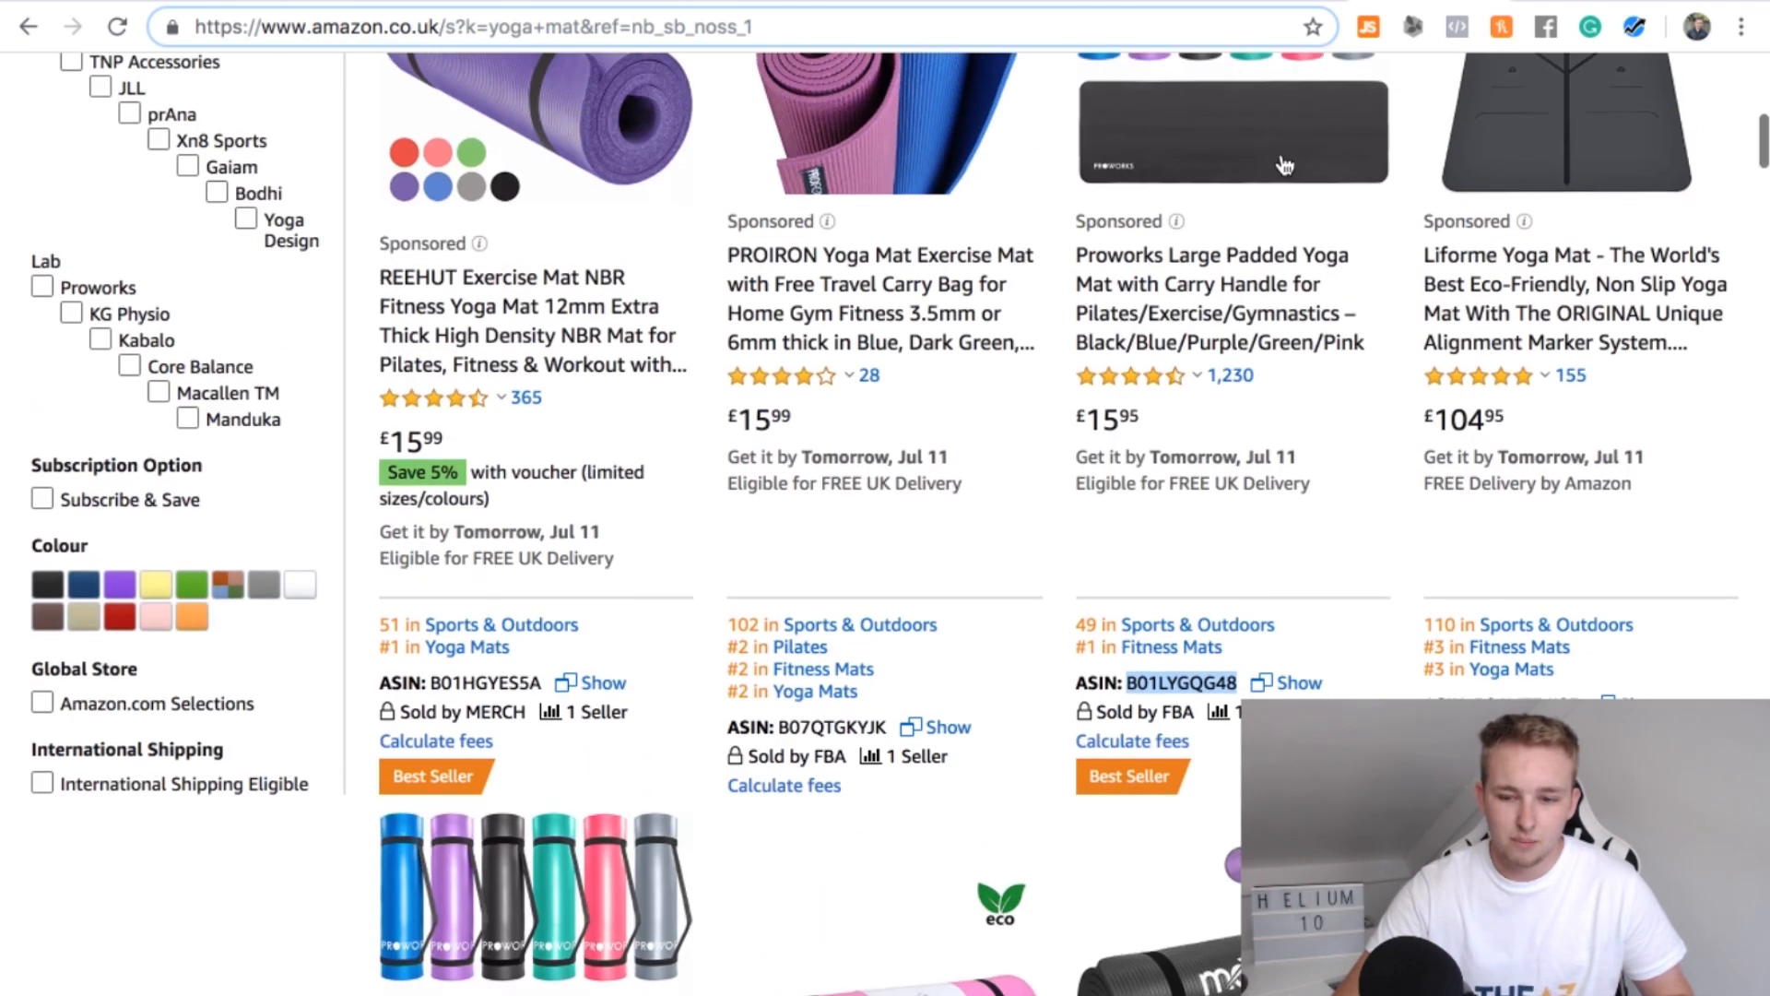
{"action": "scroll", "coordinate": [1285, 166], "scroll_direction": "up", "scroll_amount": 2}
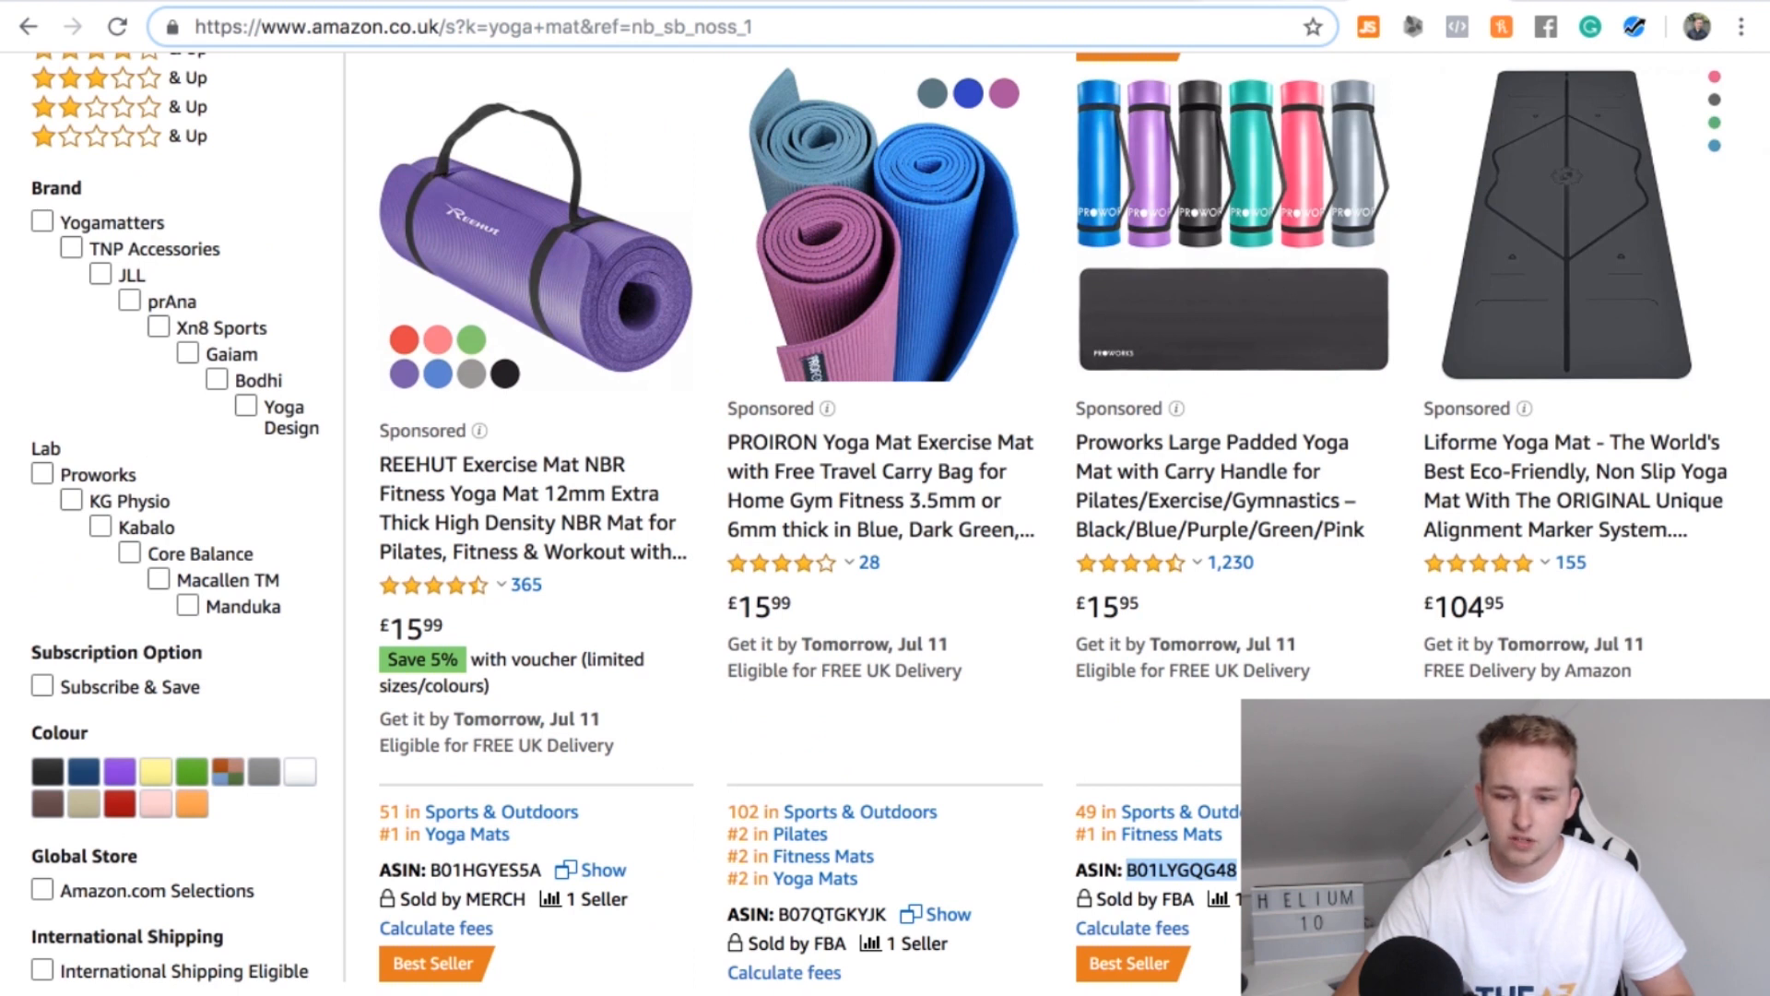
Switch to the Cerebro reverse ASIN lookup for B01LYGQG48 and view its filters and the start of the keyword table
{"action": "left_click", "coordinate": [1217, 2]}
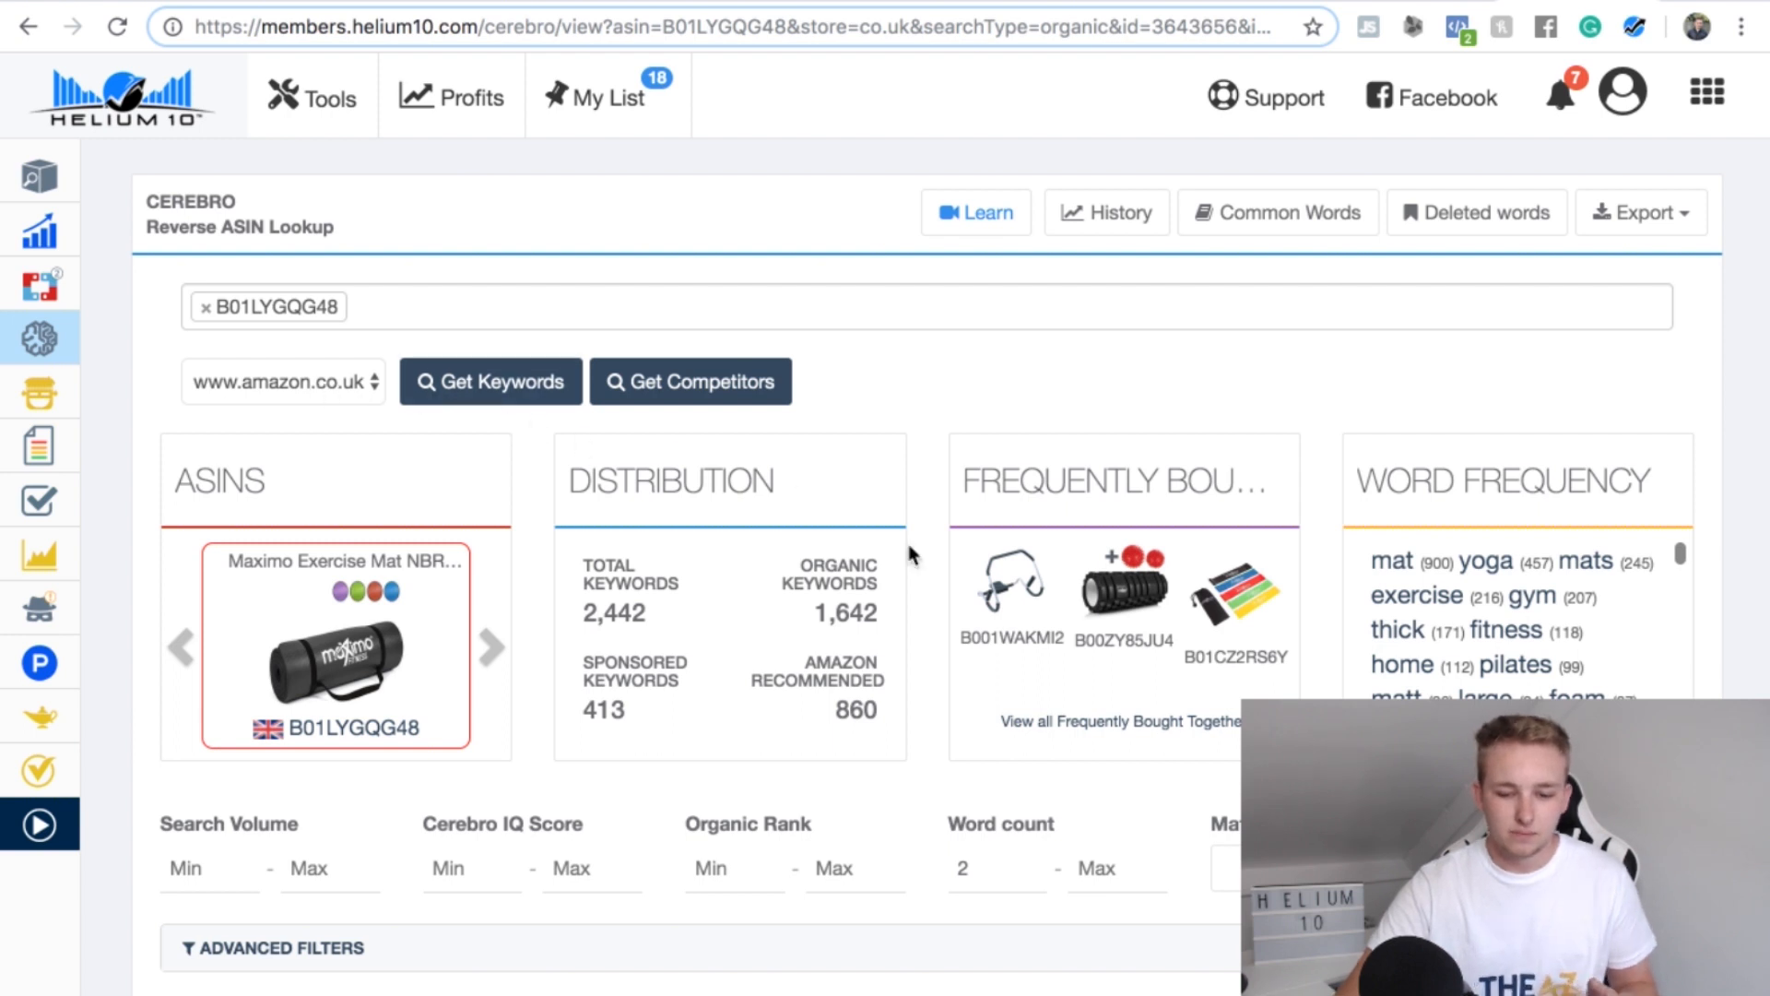
{"action": "scroll", "coordinate": [1028, 614], "scroll_direction": "down", "scroll_amount": 2}
{"action": "scroll", "coordinate": [1026, 613], "scroll_direction": "down", "scroll_amount": 2}
{"action": "scroll", "coordinate": [909, 427], "scroll_direction": "down", "scroll_amount": 4}
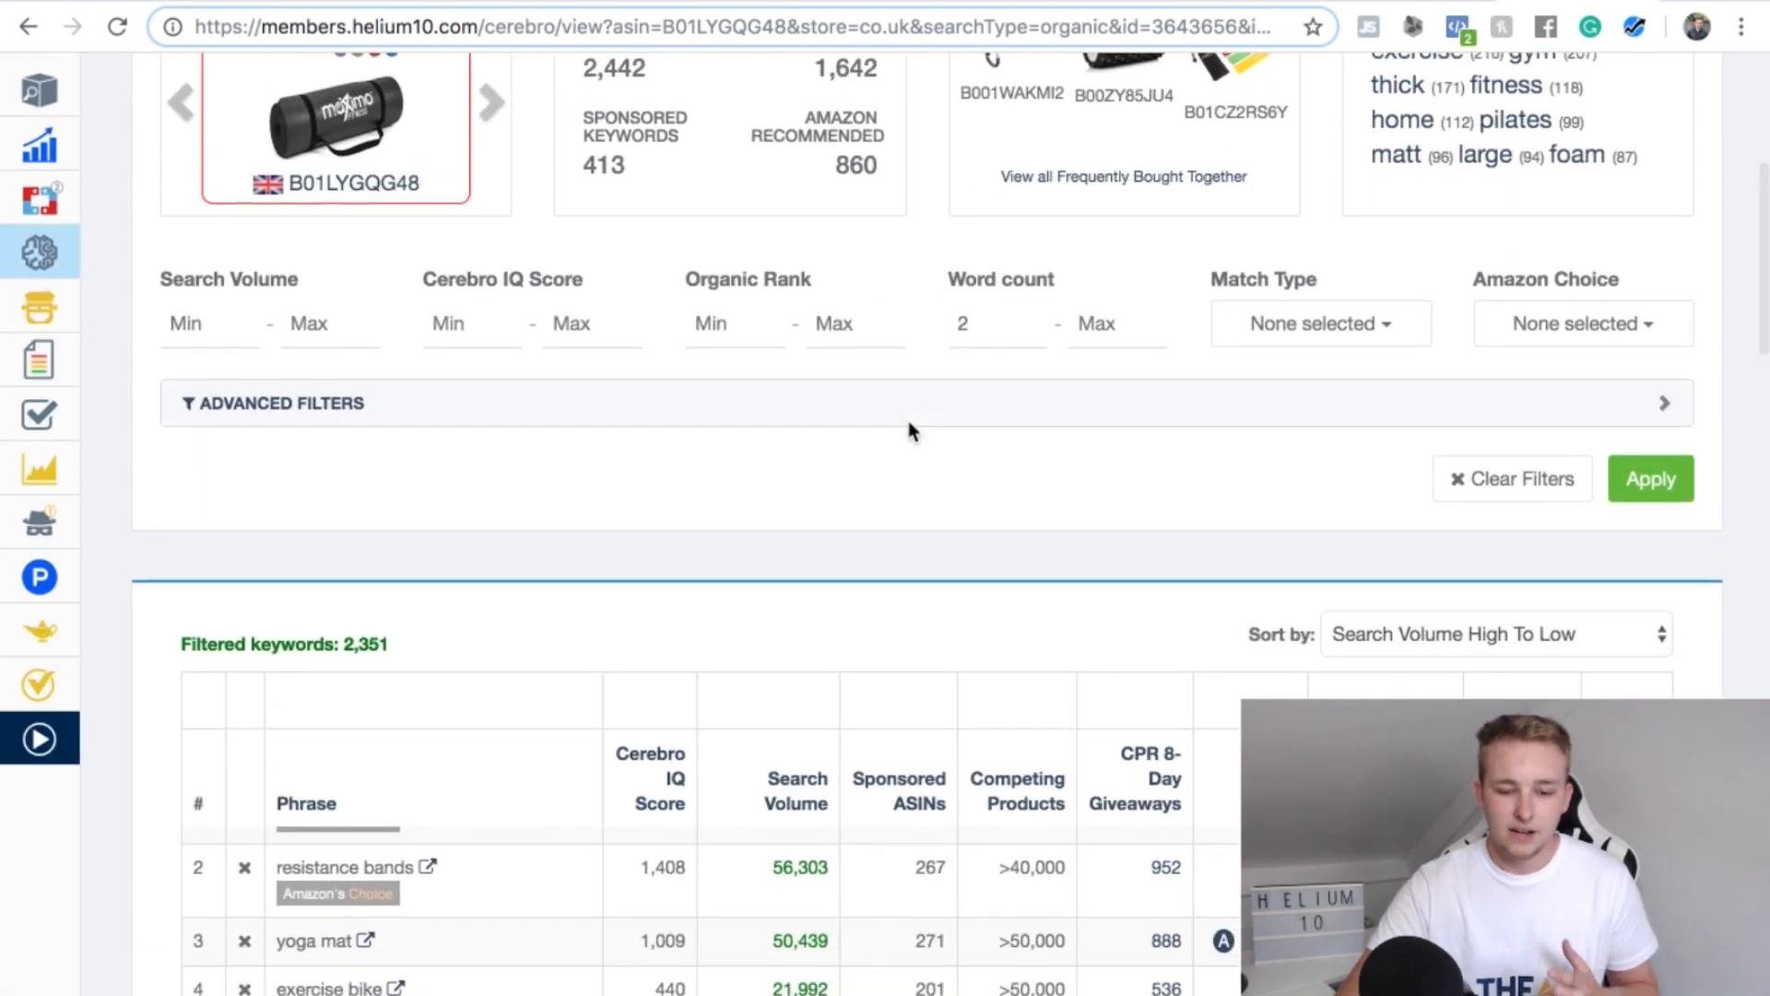
Return to the Magnet results for "yoga mat" and view the filters and keyword list
{"action": "left_click", "coordinate": [1286, 1]}
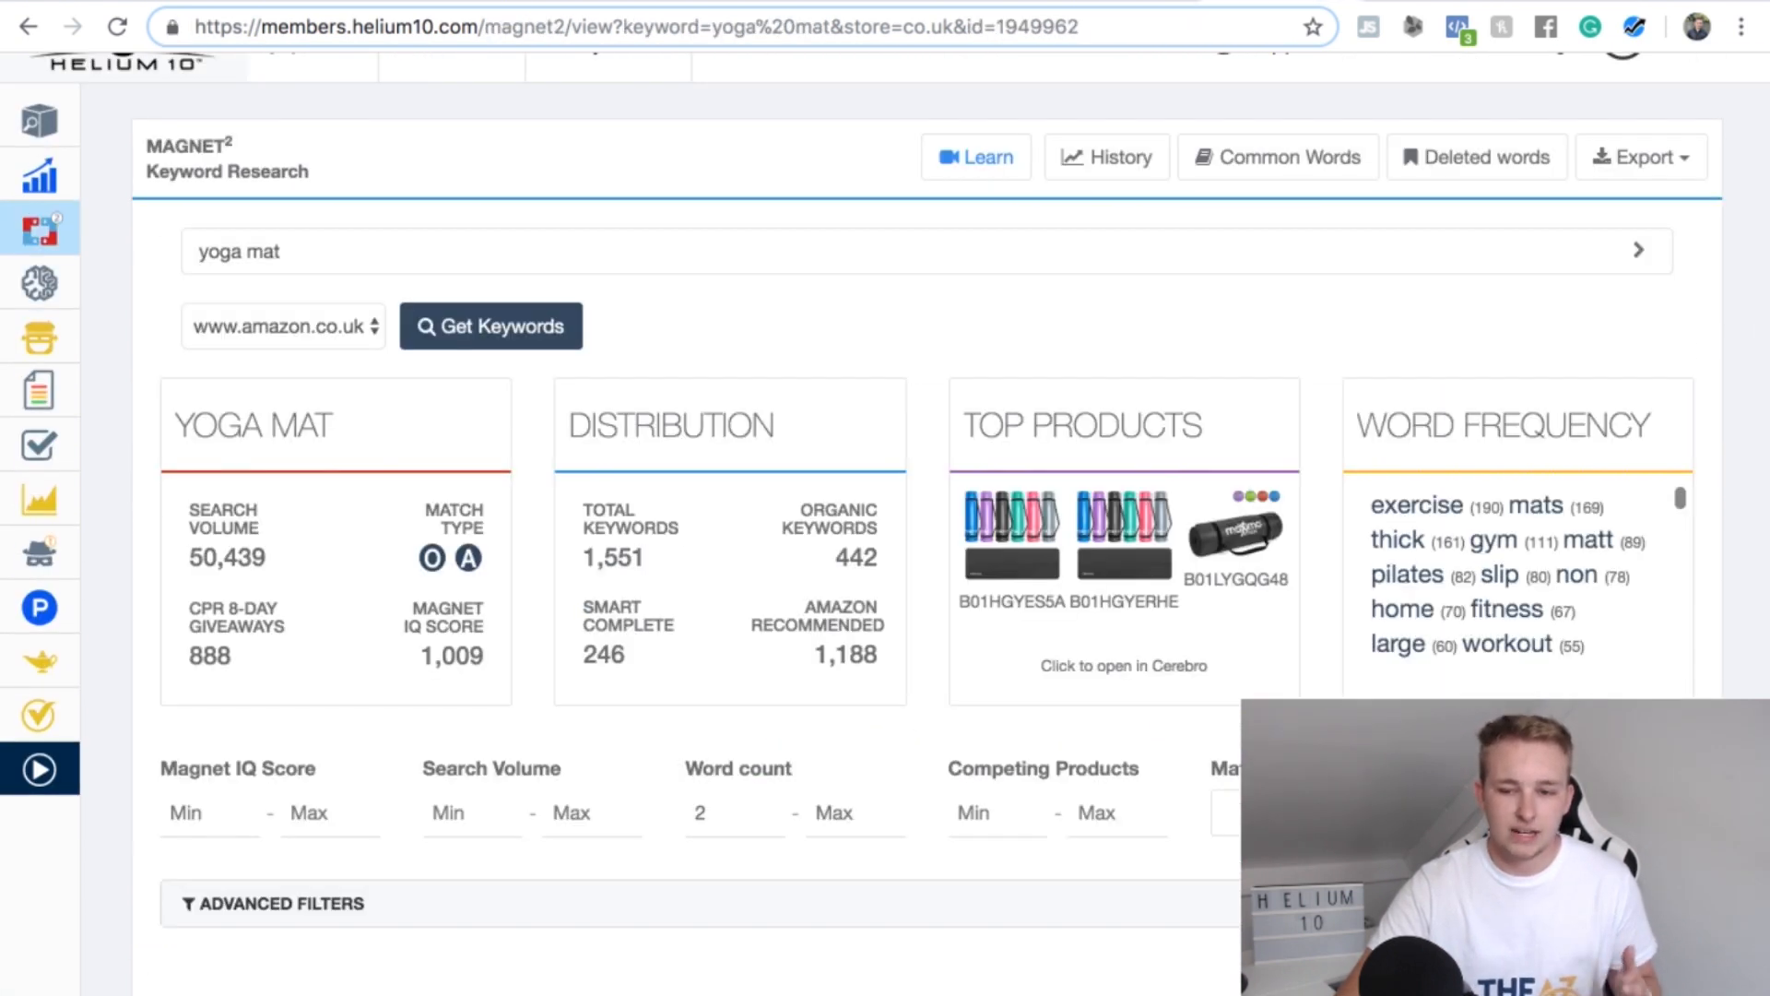
{"action": "scroll", "coordinate": [1475, 572], "scroll_direction": "down", "scroll_amount": 3}
{"action": "scroll", "coordinate": [1193, 590], "scroll_direction": "down", "scroll_amount": 7}
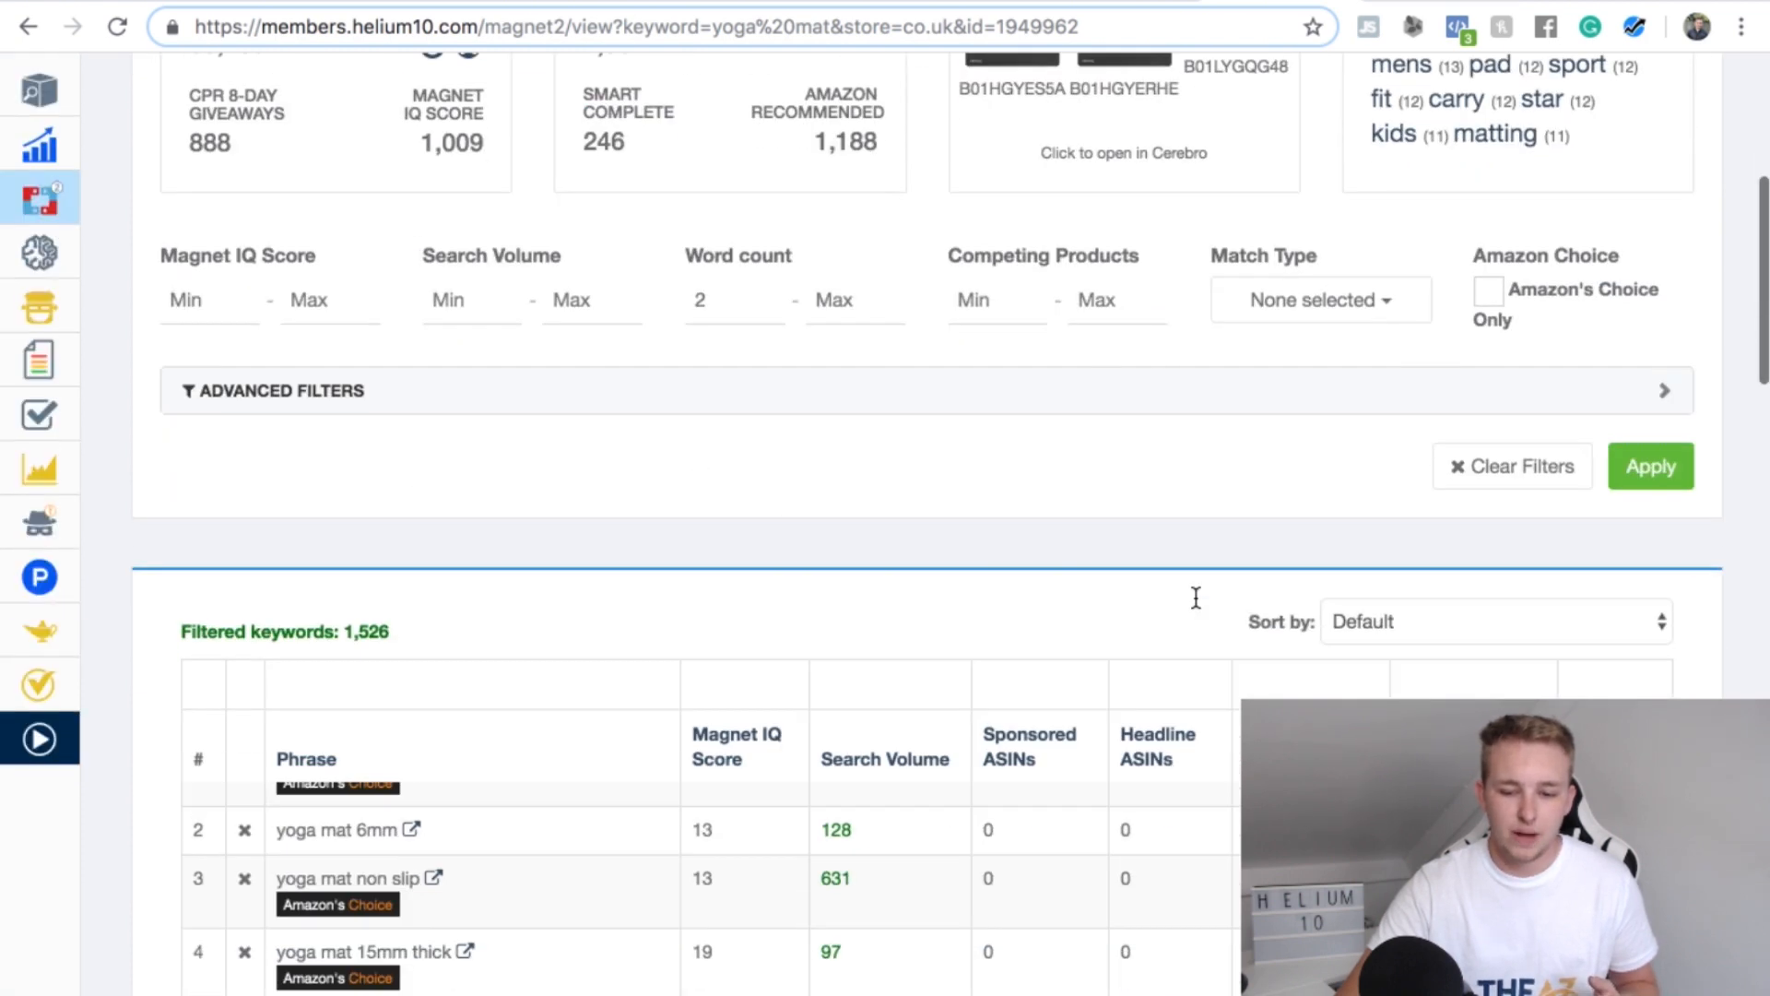
Go back to the Cerebro results for B01LYGQG48 and review the overview of the ASIN lookup
{"action": "left_click", "coordinate": [1558, 2]}
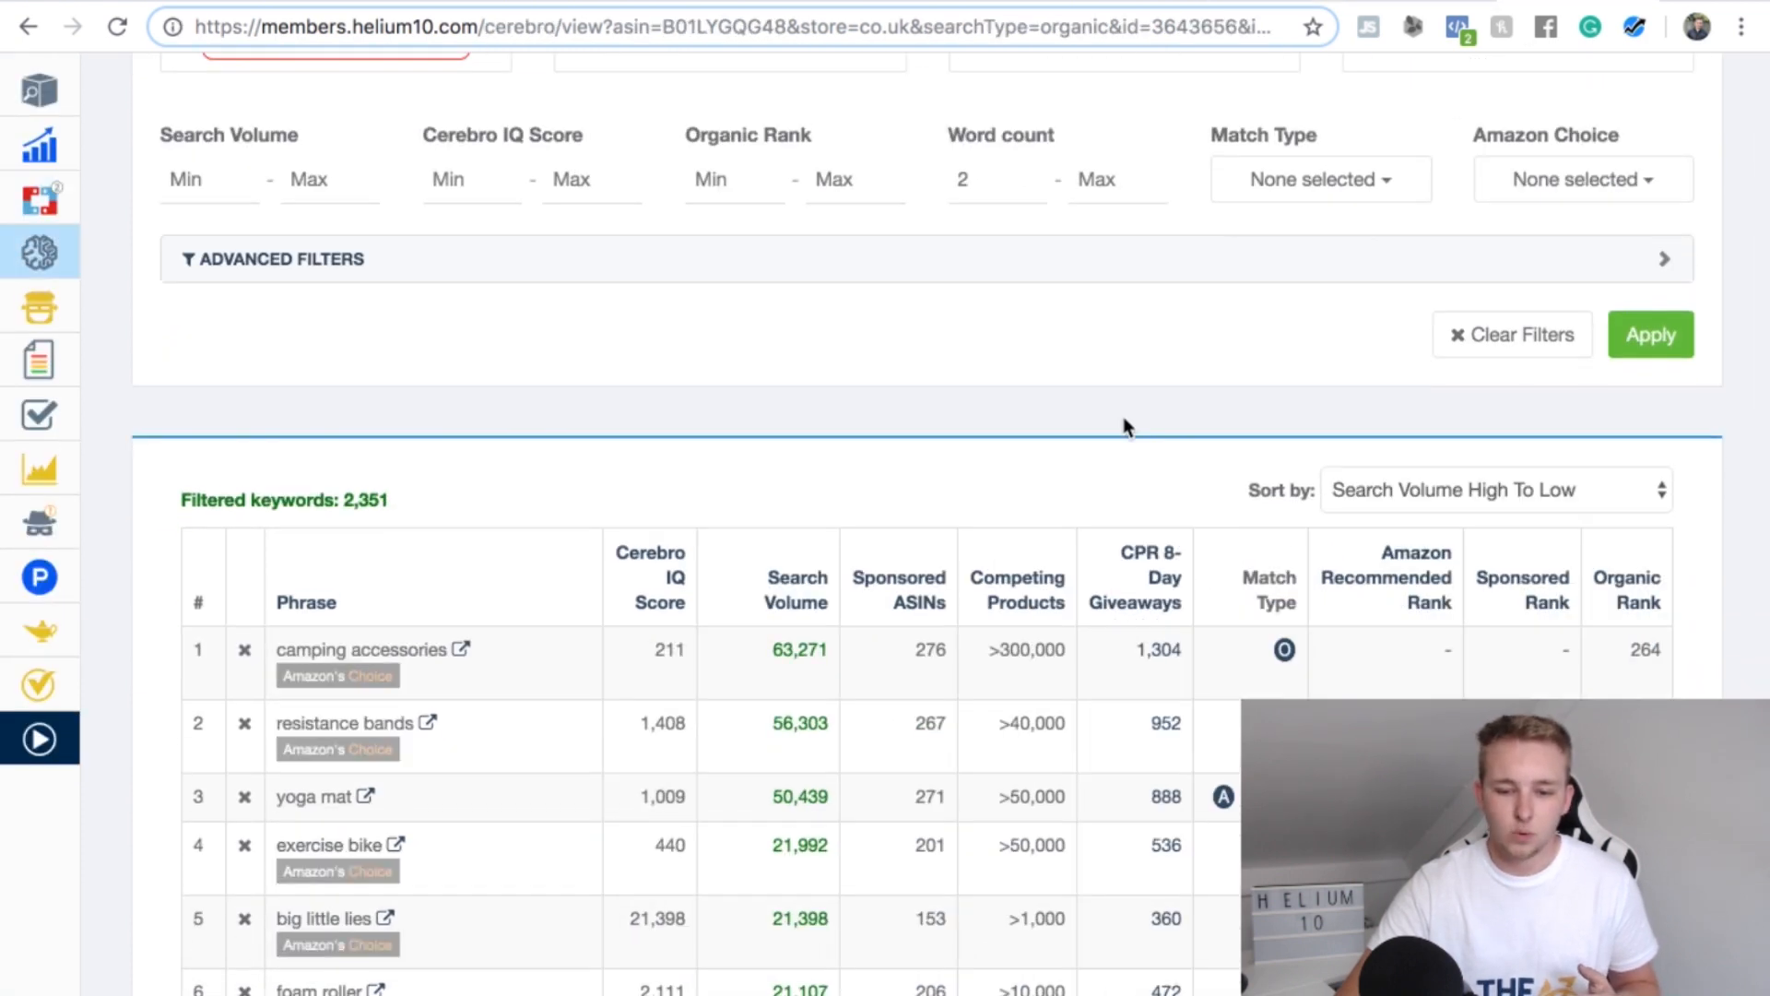
{"action": "scroll", "coordinate": [1125, 424], "scroll_direction": "up", "scroll_amount": 2}
{"action": "scroll", "coordinate": [1123, 426], "scroll_direction": "up", "scroll_amount": 5}
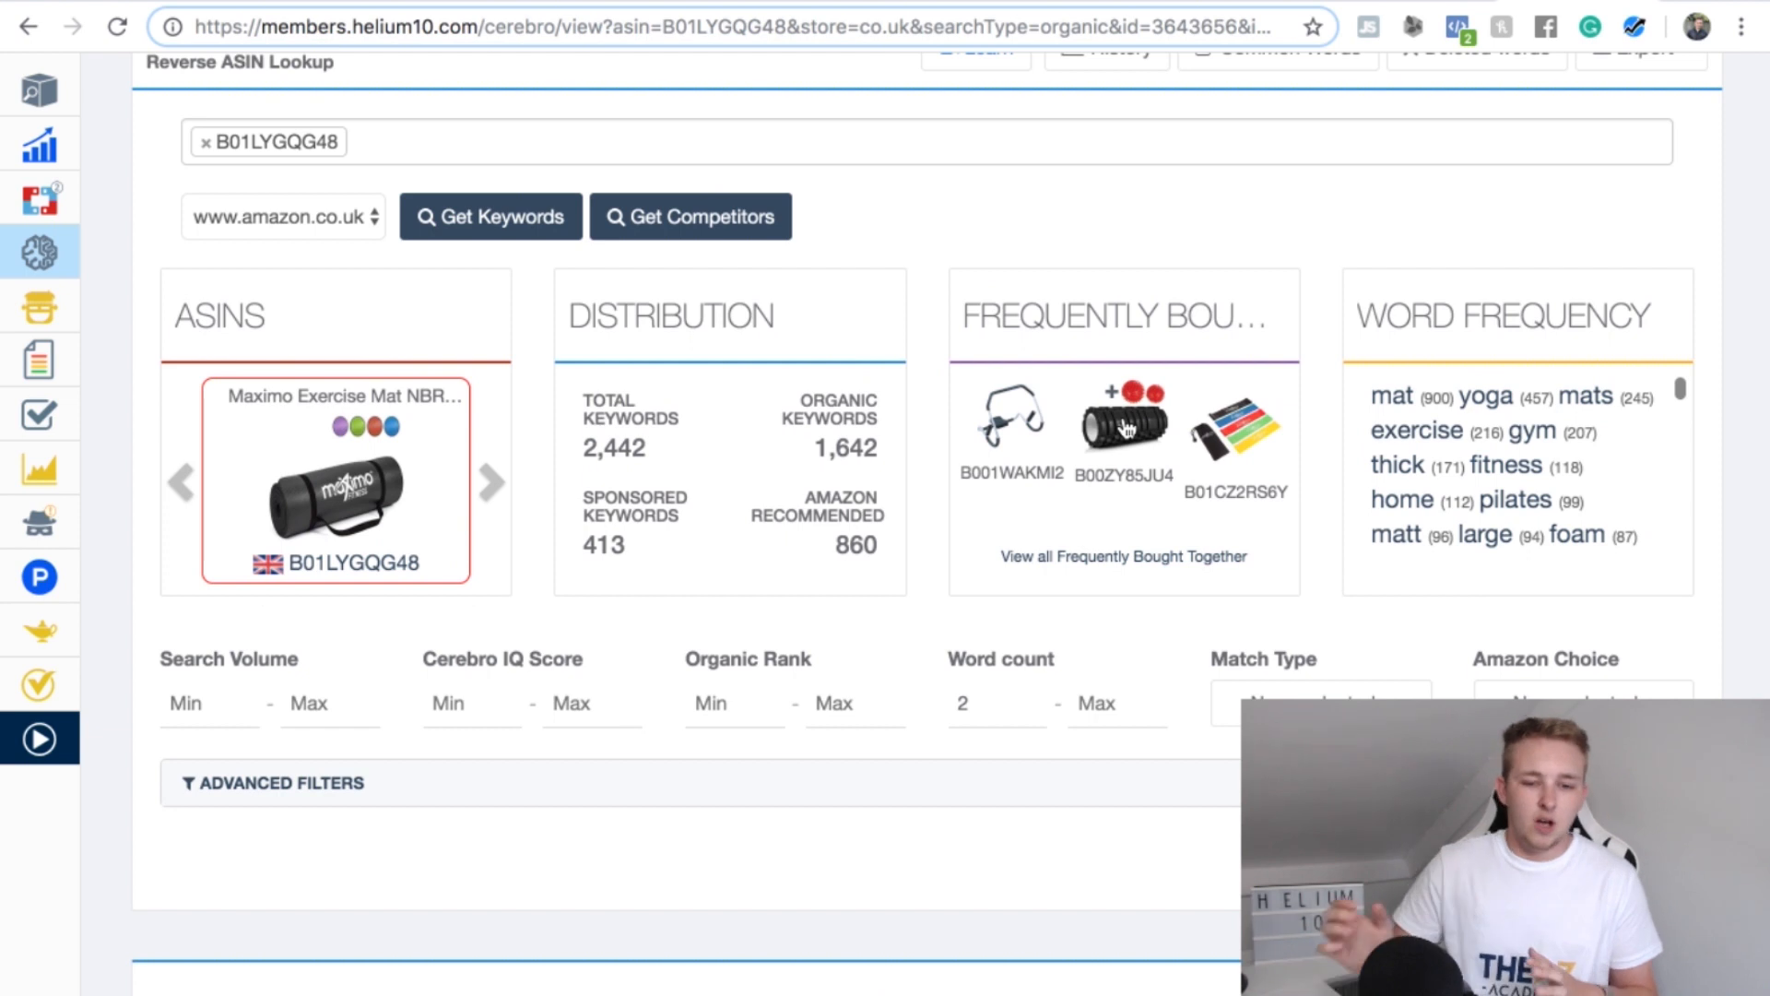
{"action": "scroll", "coordinate": [1125, 426], "scroll_direction": "up", "scroll_amount": 2}
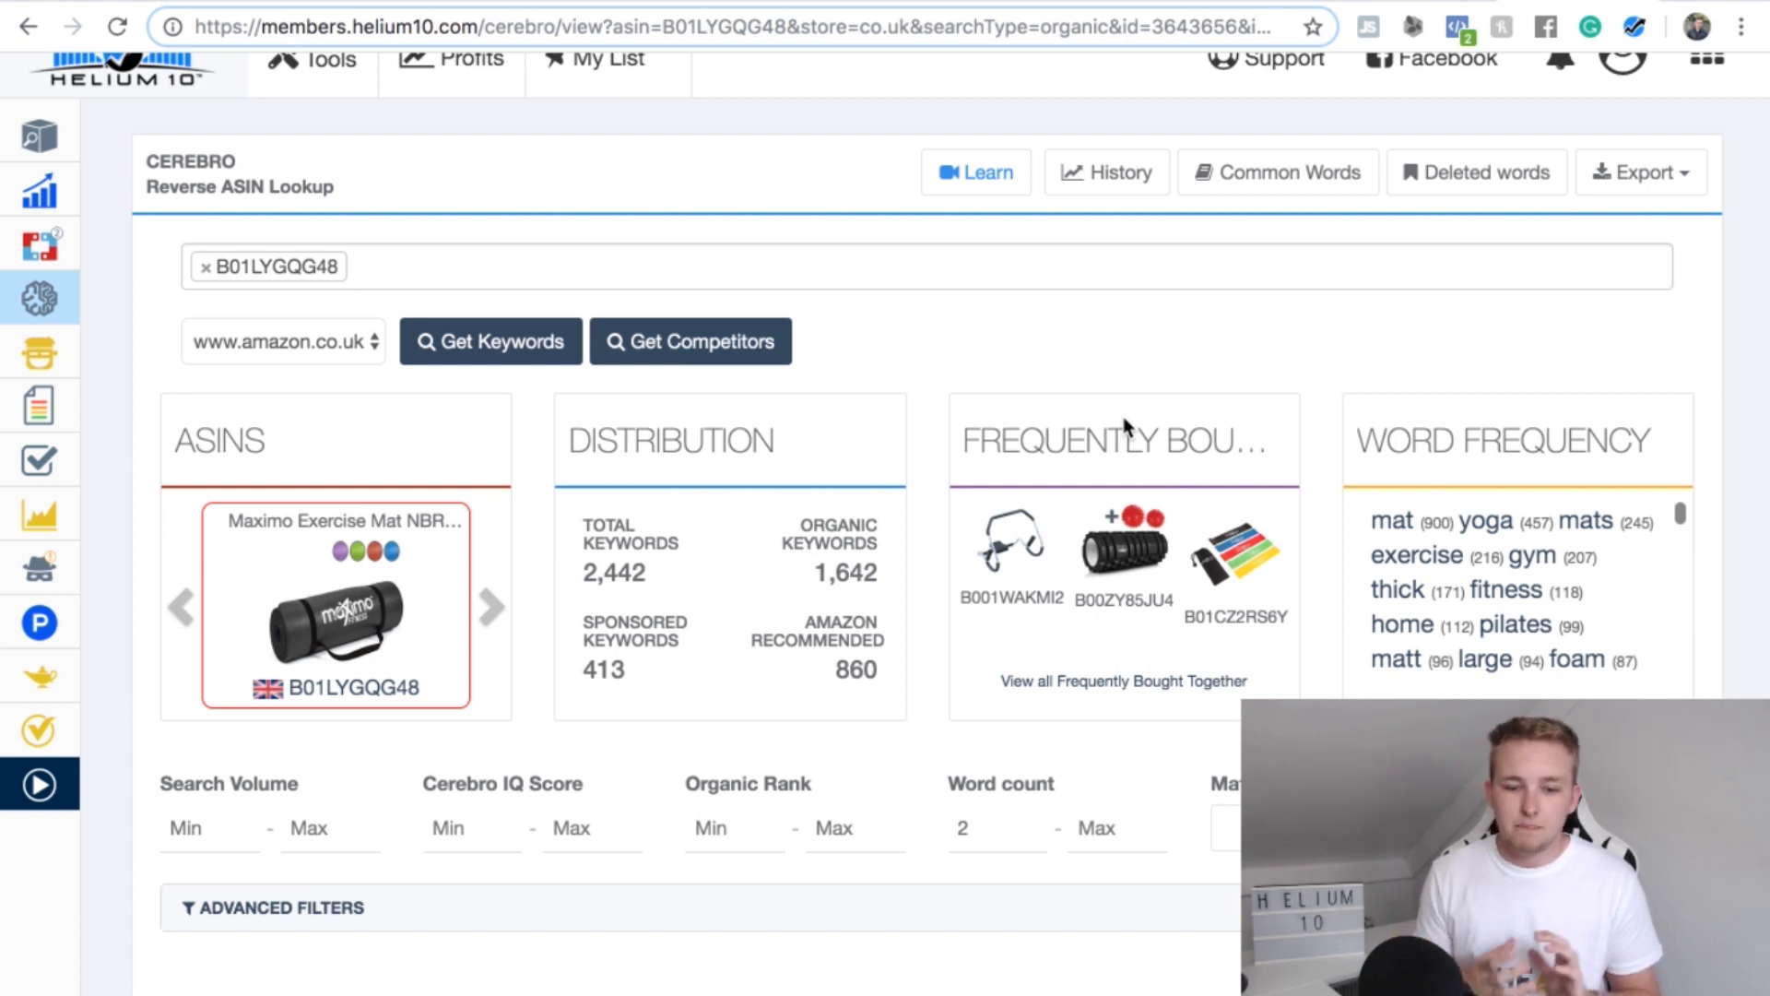
{"action": "scroll", "coordinate": [867, 507], "scroll_direction": "down", "scroll_amount": 3}
{"action": "scroll", "coordinate": [867, 507], "scroll_direction": "up", "scroll_amount": 2}
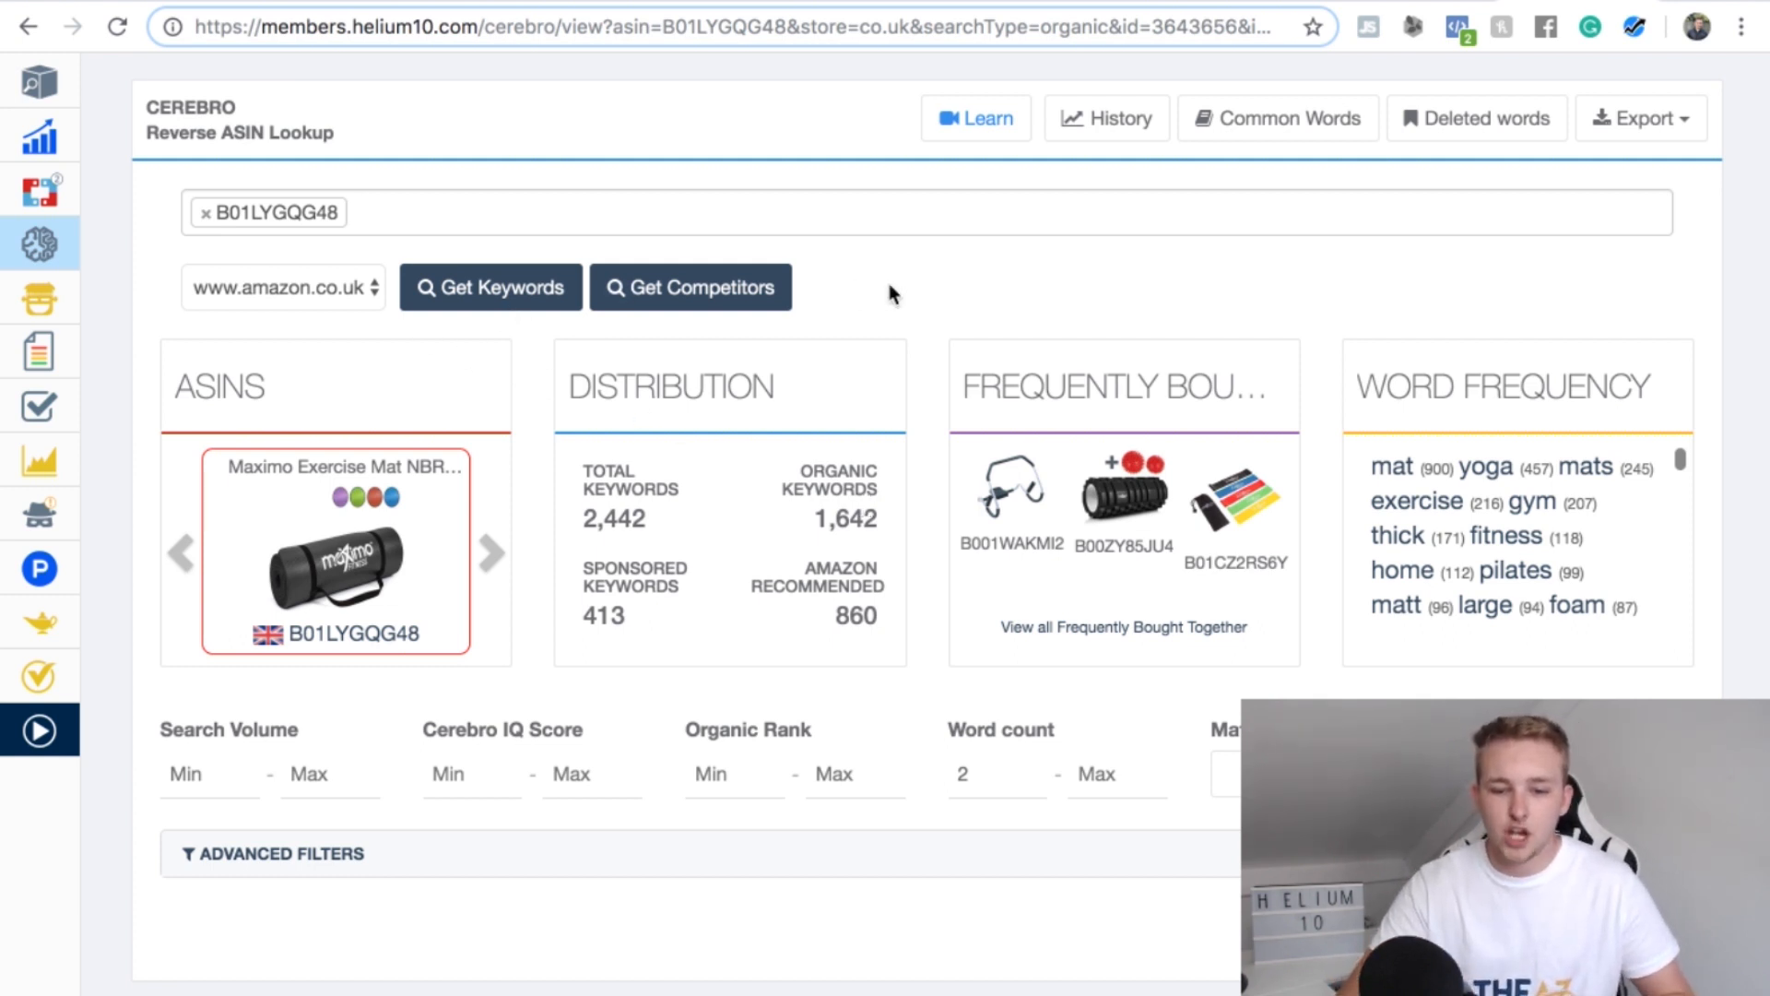
Examine the keyword distribution, the frequently bought together products and the word frequency list for the Maximo exercise mat
{"action": "scroll", "coordinate": [889, 284], "scroll_direction": "down", "scroll_amount": 1}
{"action": "scroll", "coordinate": [921, 364], "scroll_direction": "down", "scroll_amount": 3}
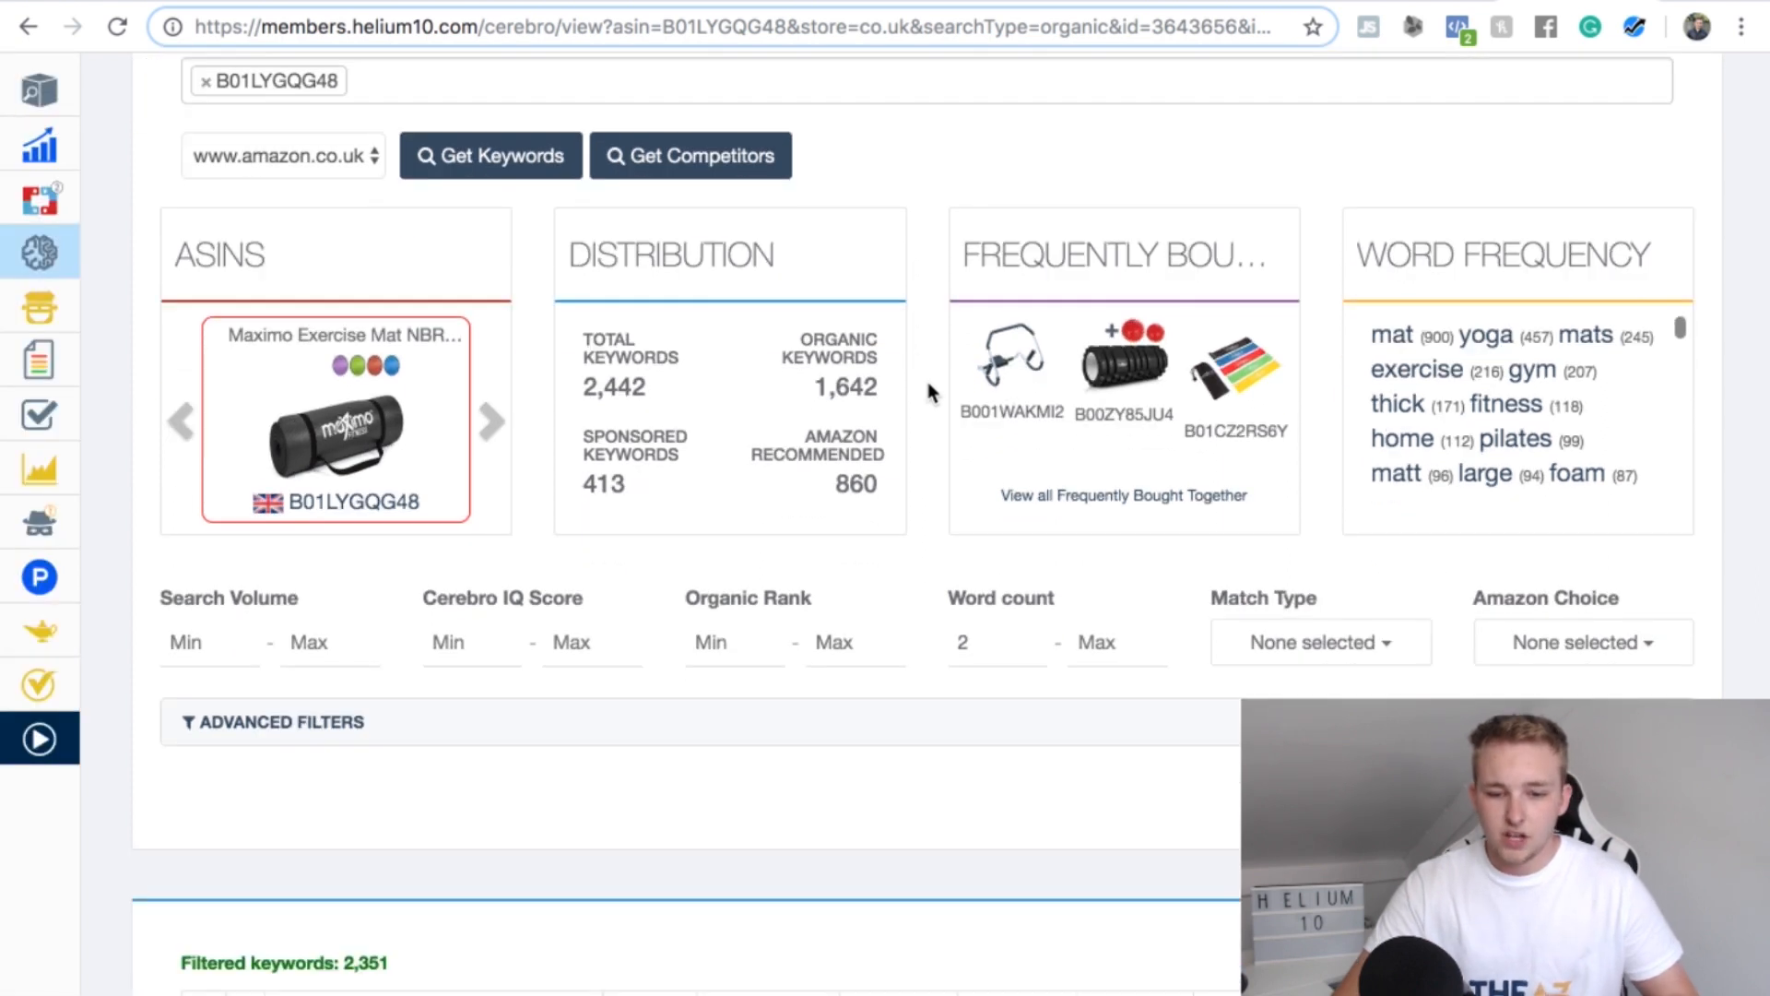
{"action": "scroll", "coordinate": [929, 388], "scroll_direction": "up", "scroll_amount": 1}
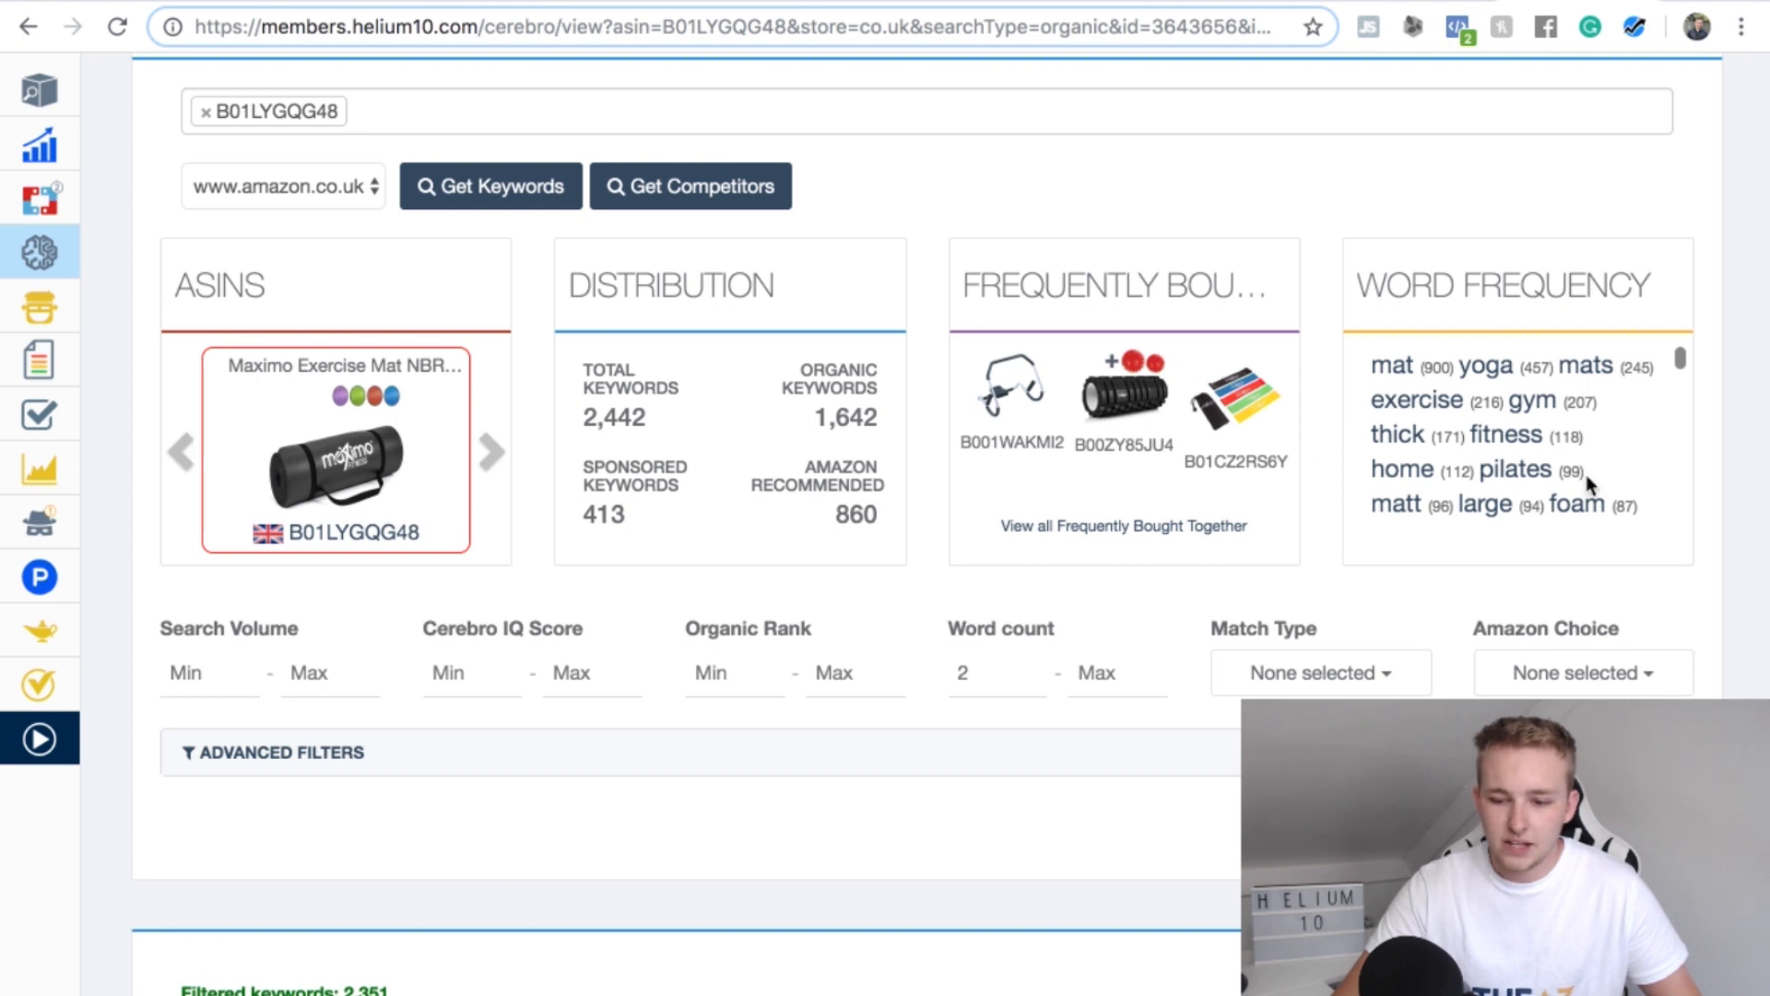
{"action": "scroll", "coordinate": [1577, 470], "scroll_direction": "down", "scroll_amount": 2}
{"action": "scroll", "coordinate": [1572, 480], "scroll_direction": "up", "scroll_amount": 2}
{"action": "scroll", "coordinate": [1487, 445], "scroll_direction": "up", "scroll_amount": 2}
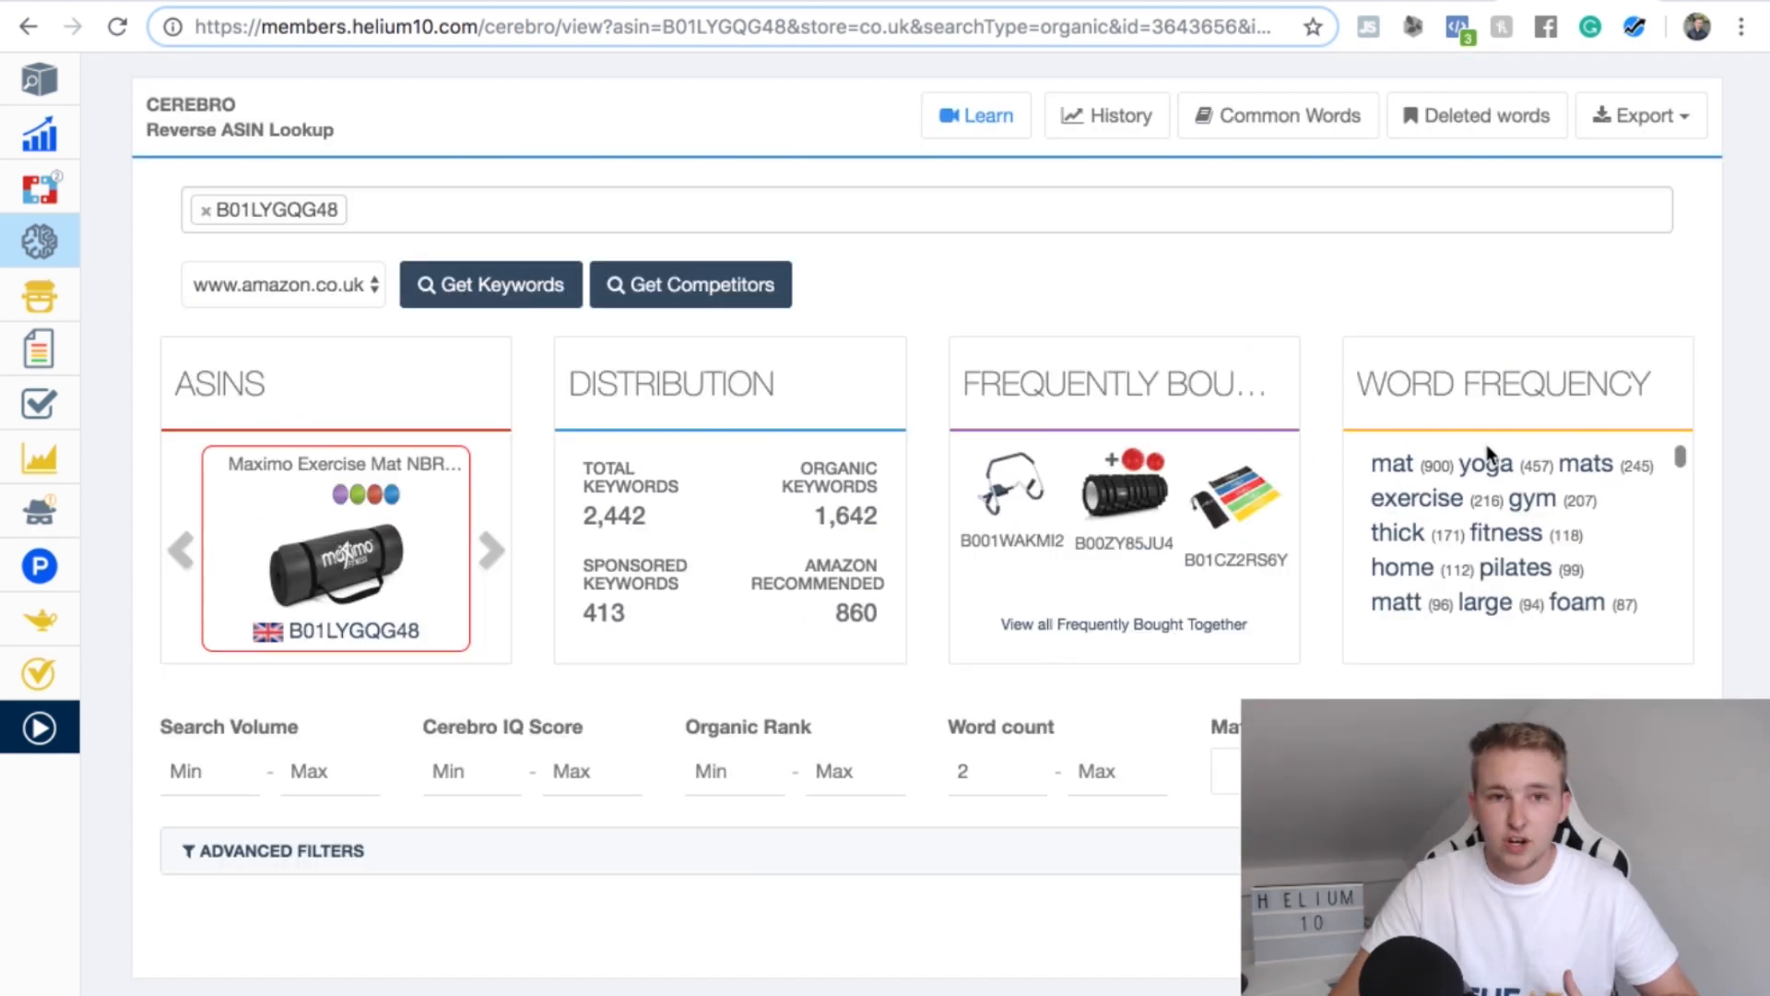
{"action": "scroll", "coordinate": [1486, 452], "scroll_direction": "down", "scroll_amount": 2}
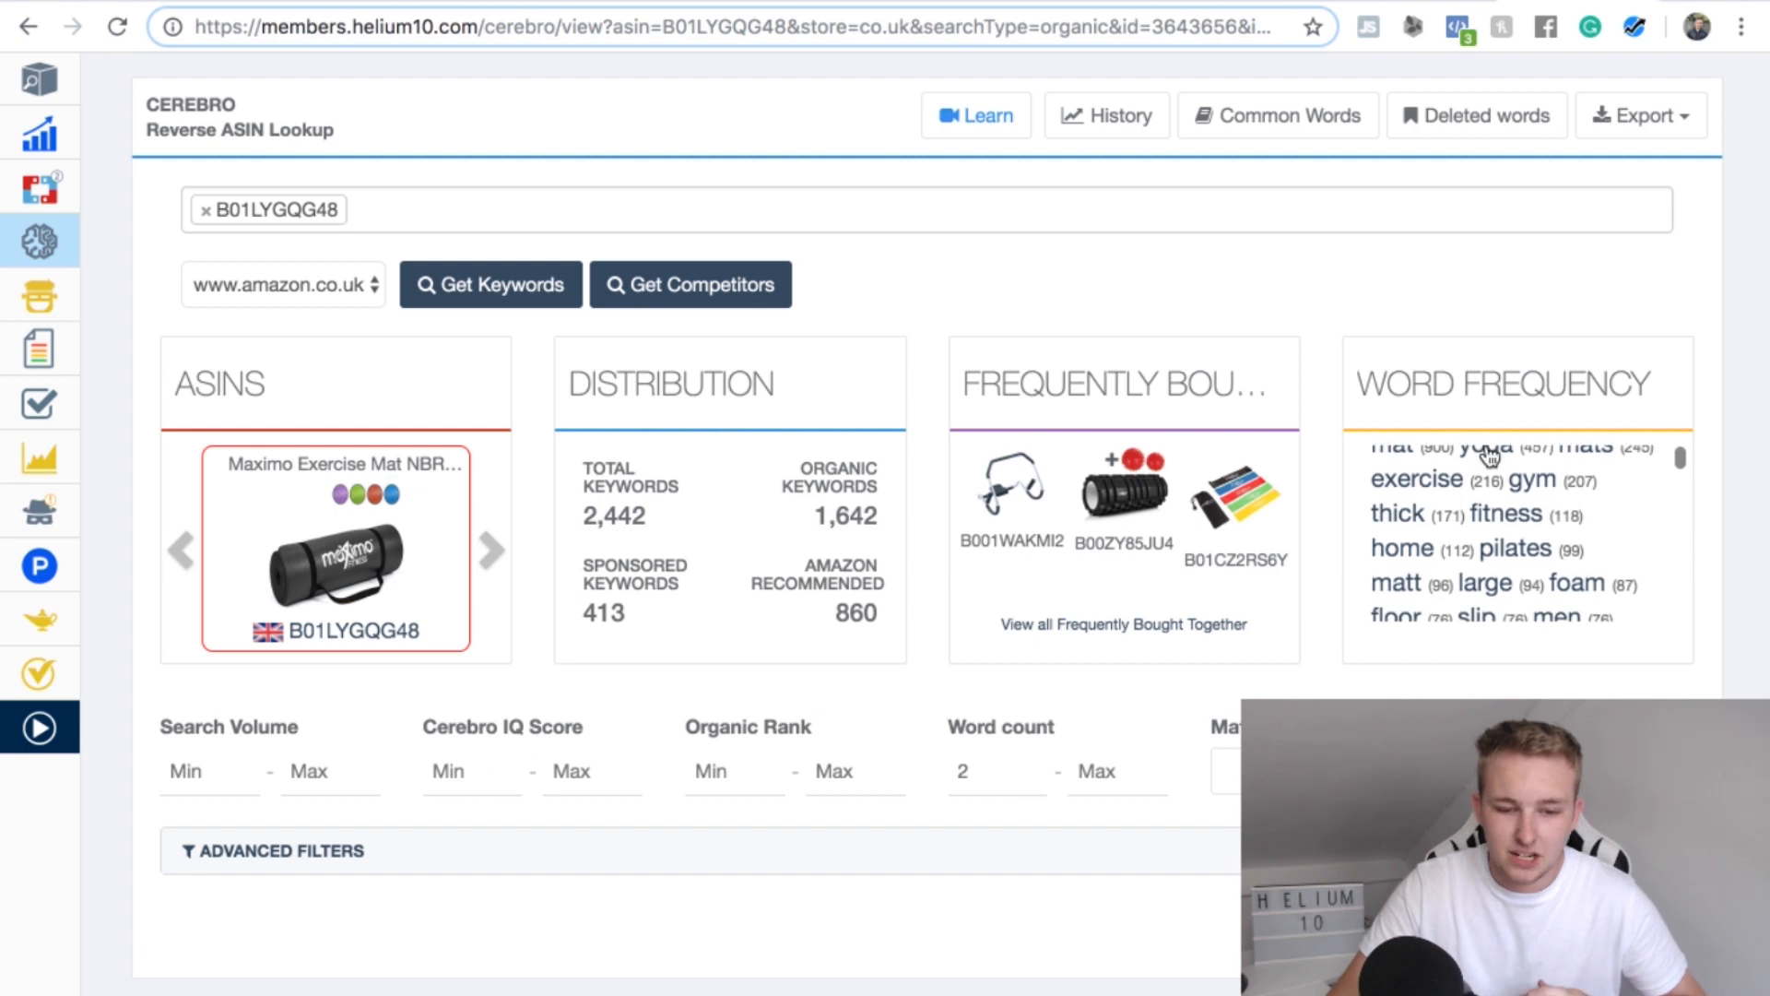
Examine the Cerebro keyword table, comparing phrases by search volume, Cerebro IQ Score and competing products
{"action": "scroll", "coordinate": [1401, 649], "scroll_direction": "down", "scroll_amount": 7}
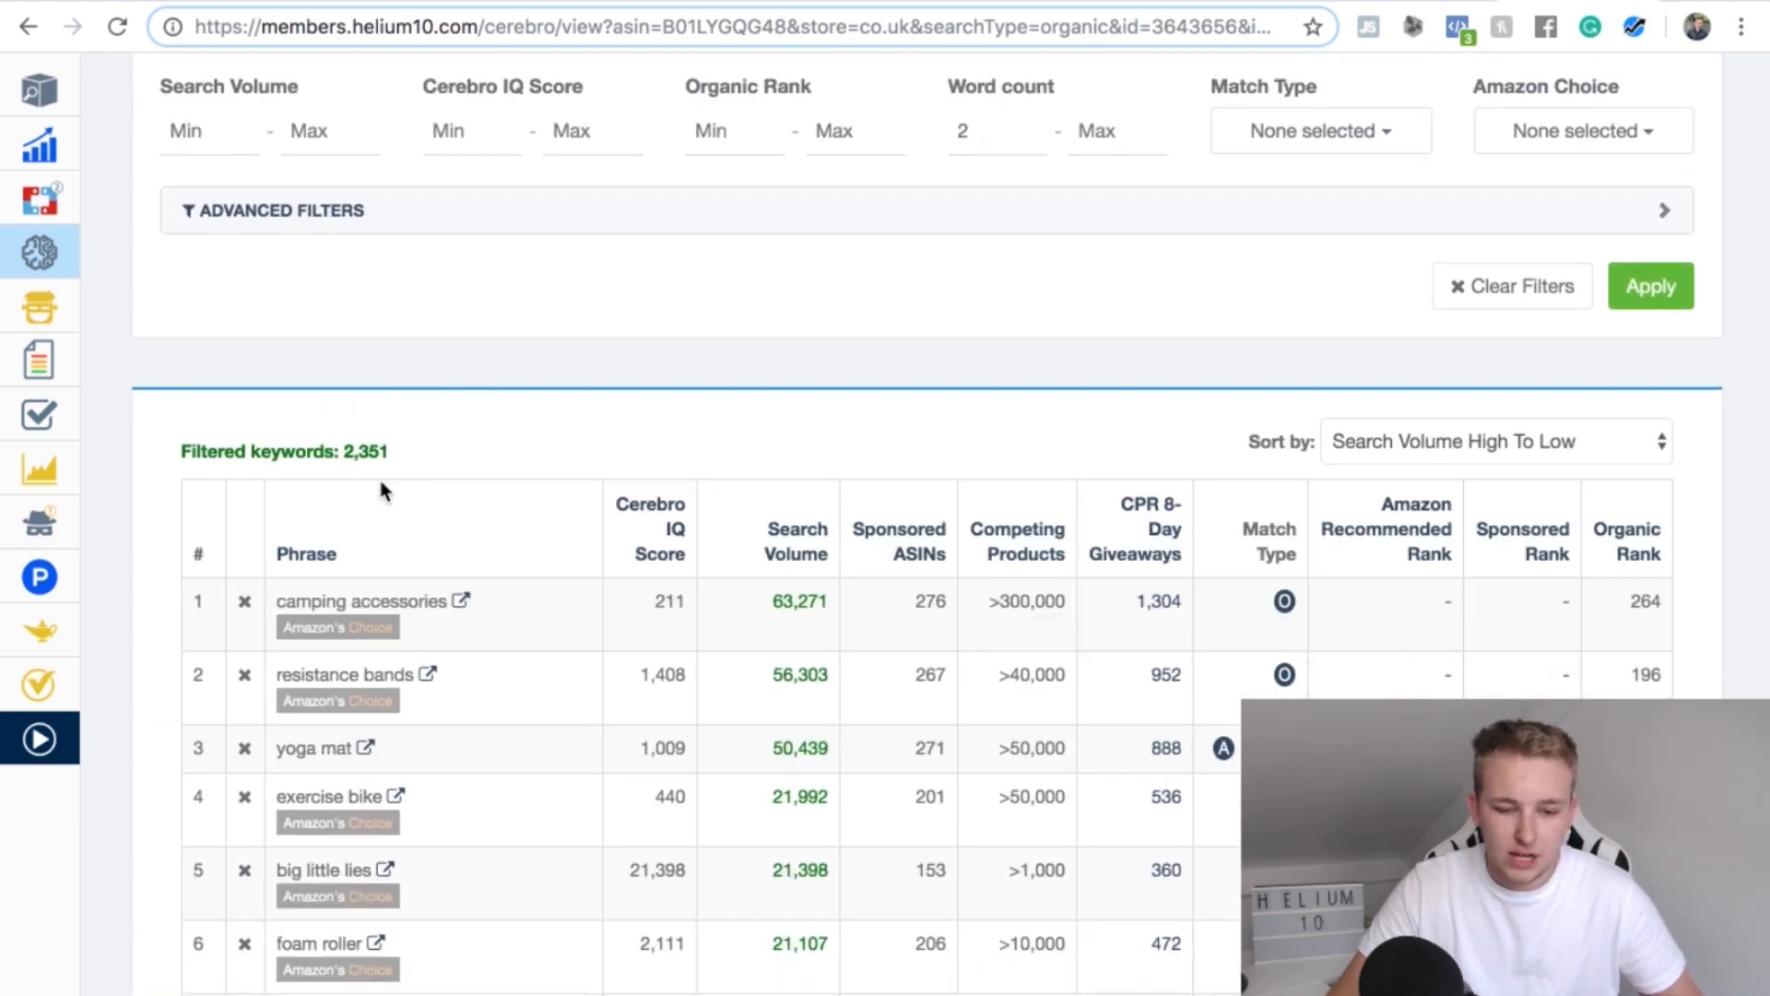
{"action": "scroll", "coordinate": [413, 437], "scroll_direction": "down", "scroll_amount": 1}
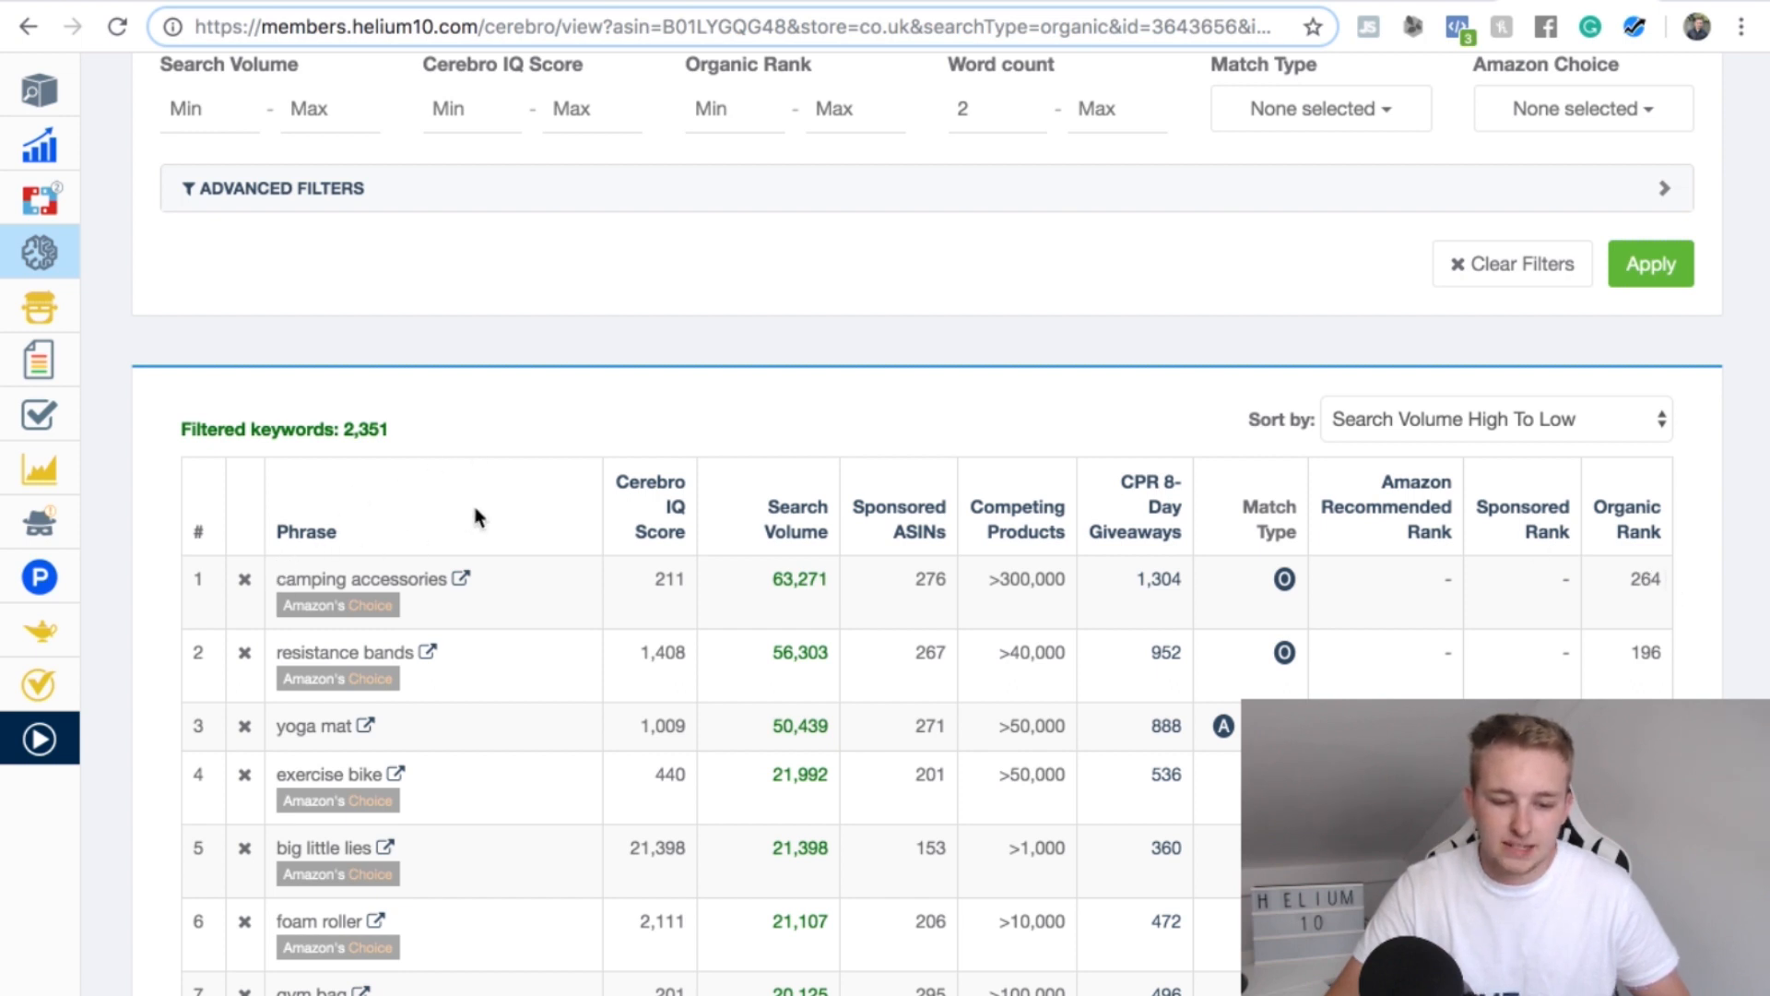
{"action": "scroll", "coordinate": [484, 511], "scroll_direction": "down", "scroll_amount": 1}
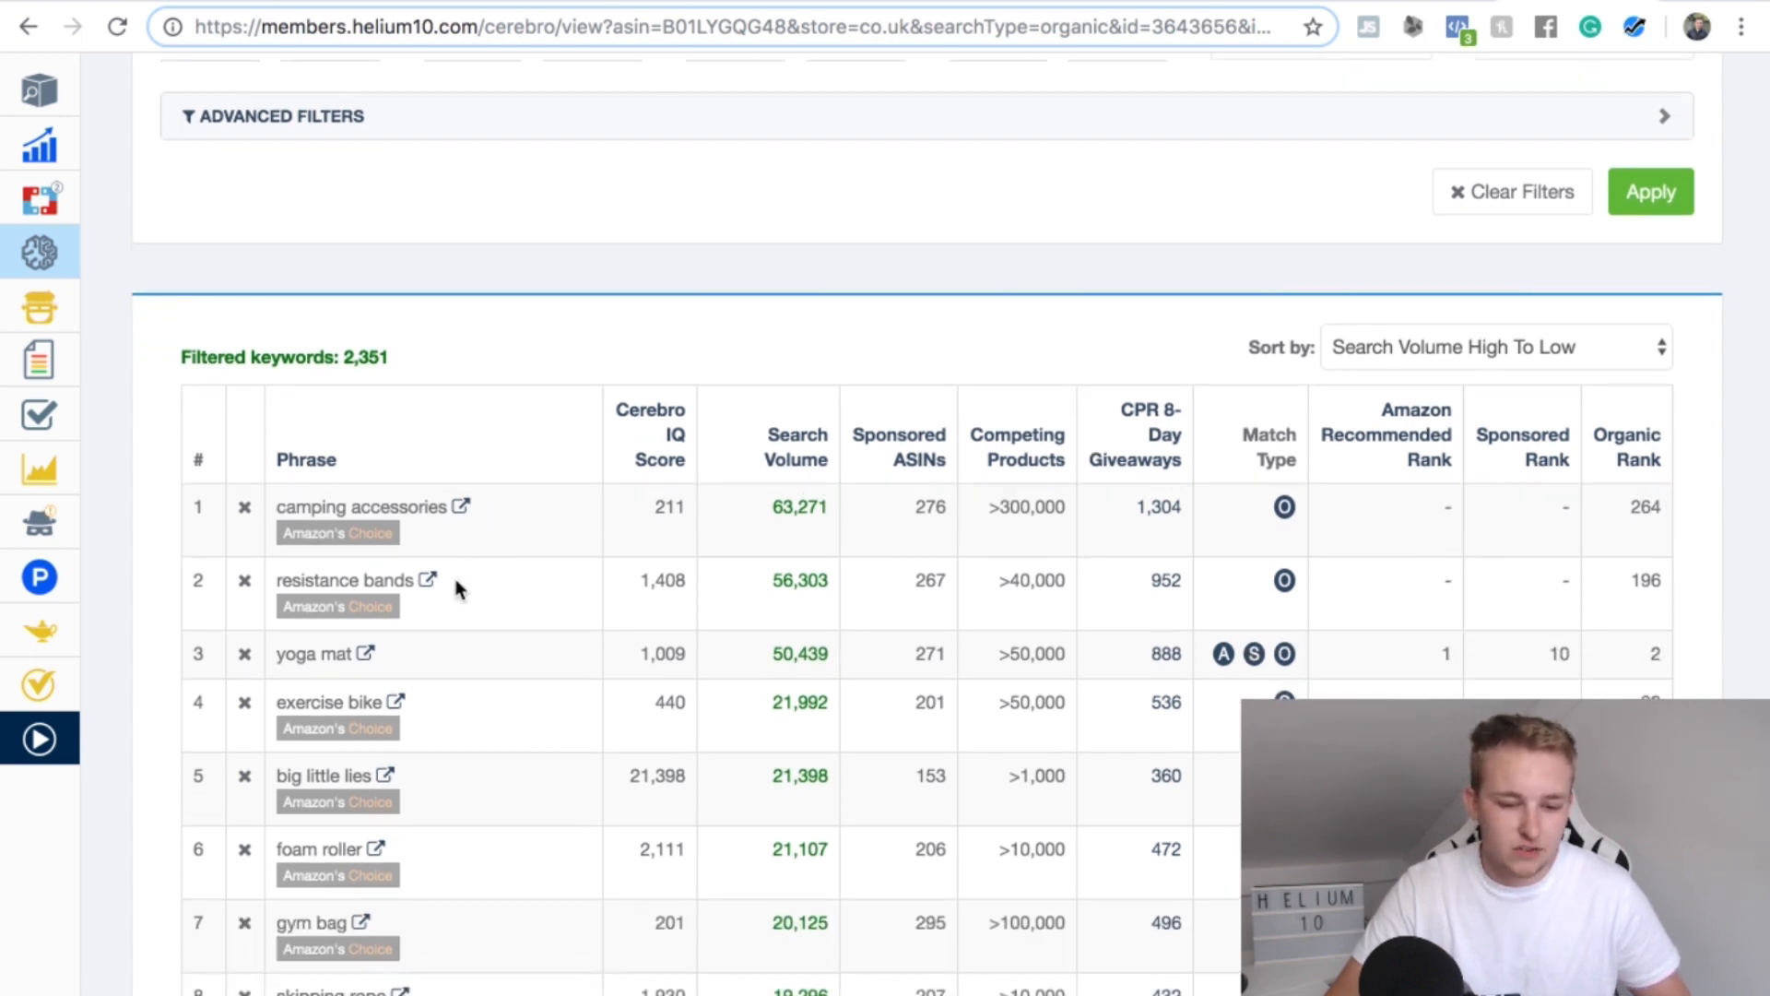
{"action": "scroll", "coordinate": [456, 582], "scroll_direction": "down", "scroll_amount": 2}
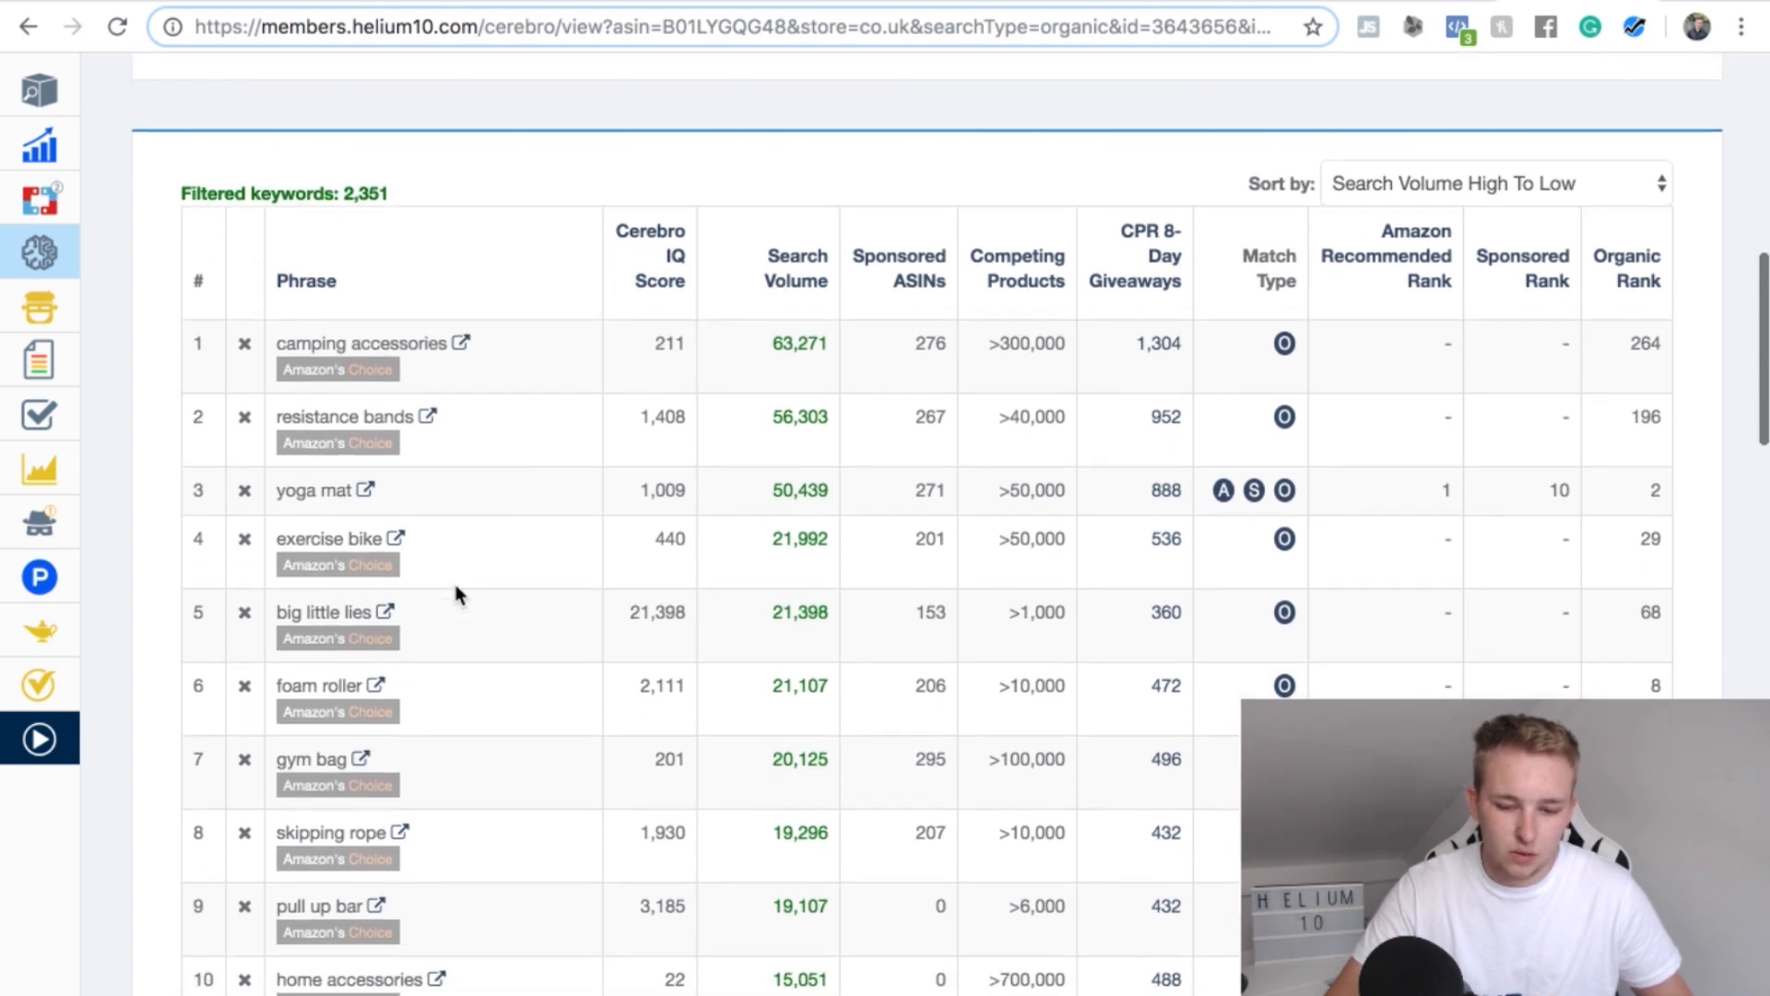
{"action": "scroll", "coordinate": [452, 579], "scroll_direction": "up", "scroll_amount": 2}
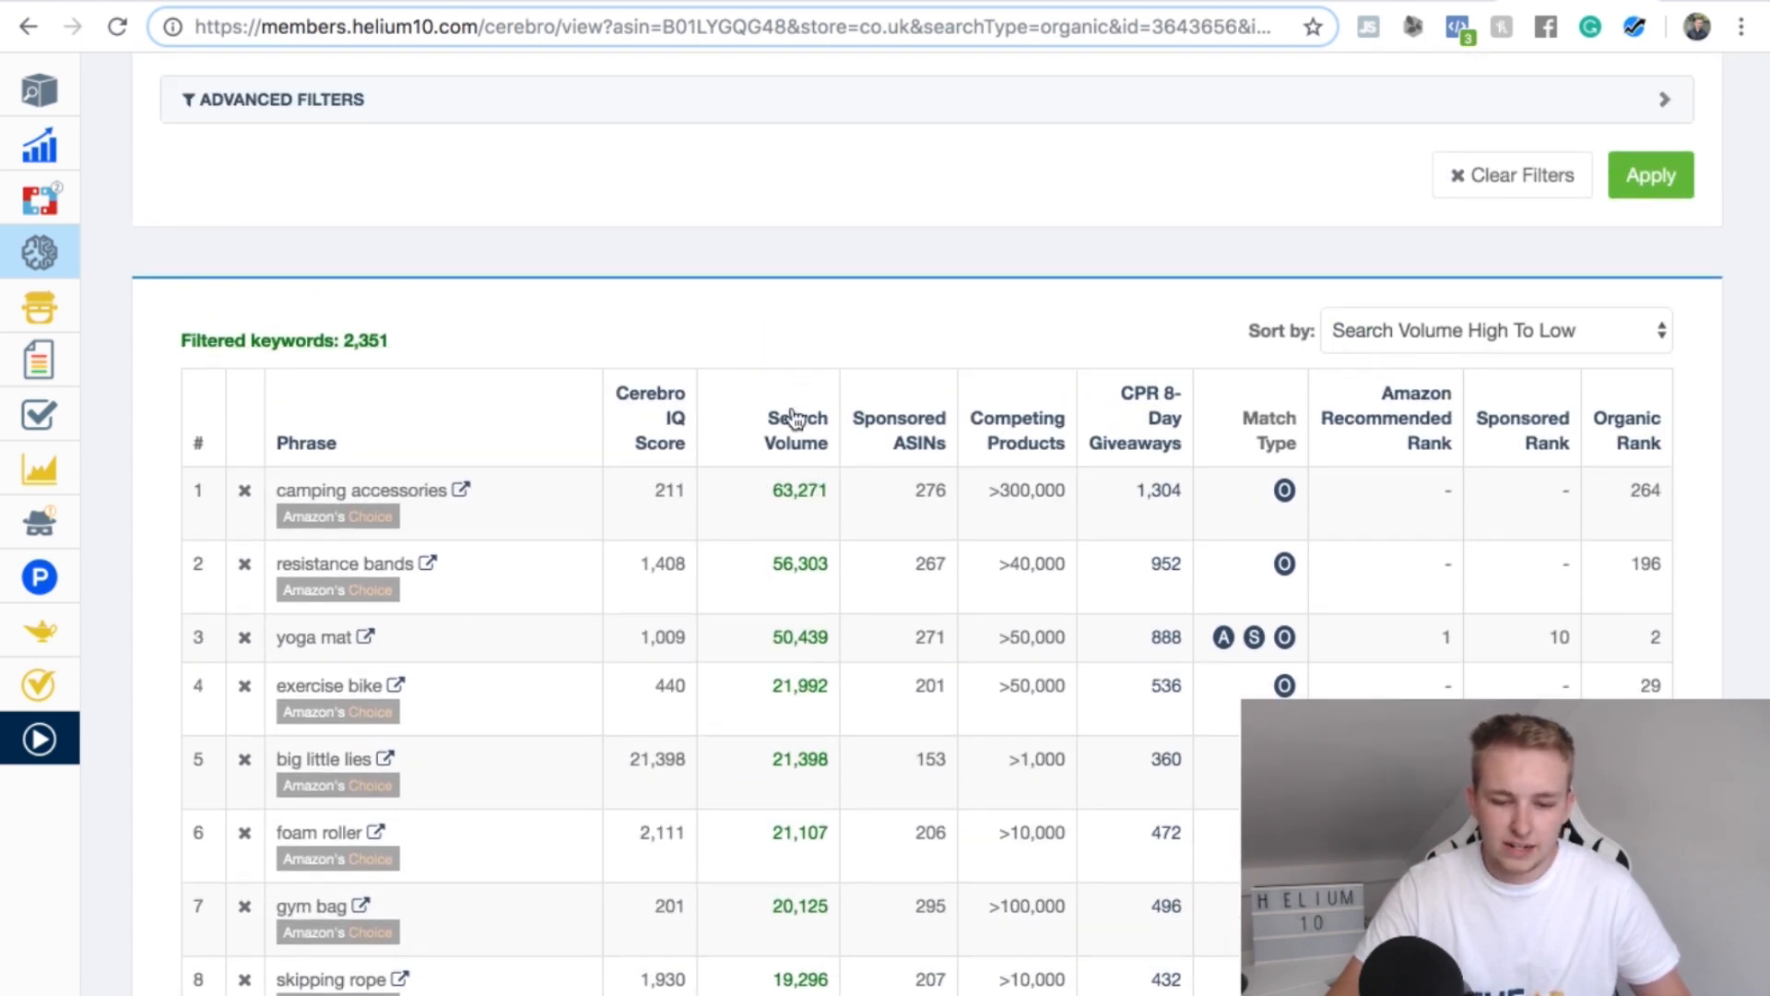
{"action": "scroll", "coordinate": [802, 421], "scroll_direction": "down", "scroll_amount": 3}
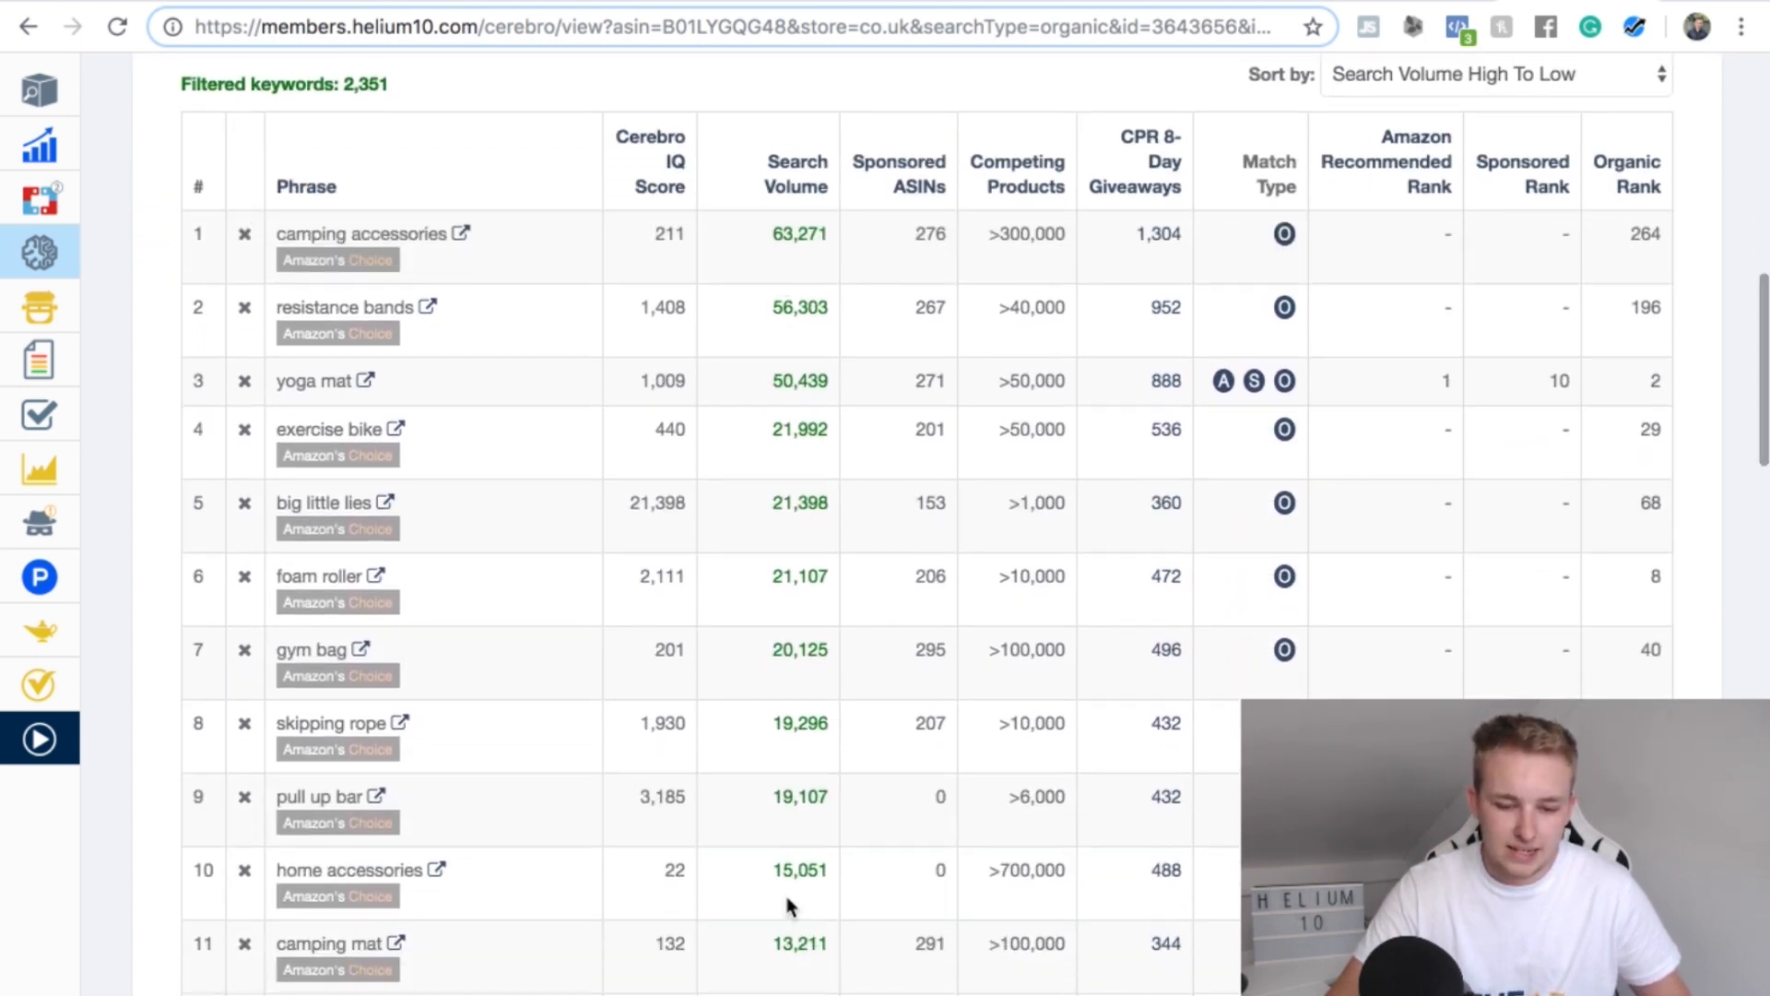
{"action": "scroll", "coordinate": [856, 465], "scroll_direction": "up", "scroll_amount": 1}
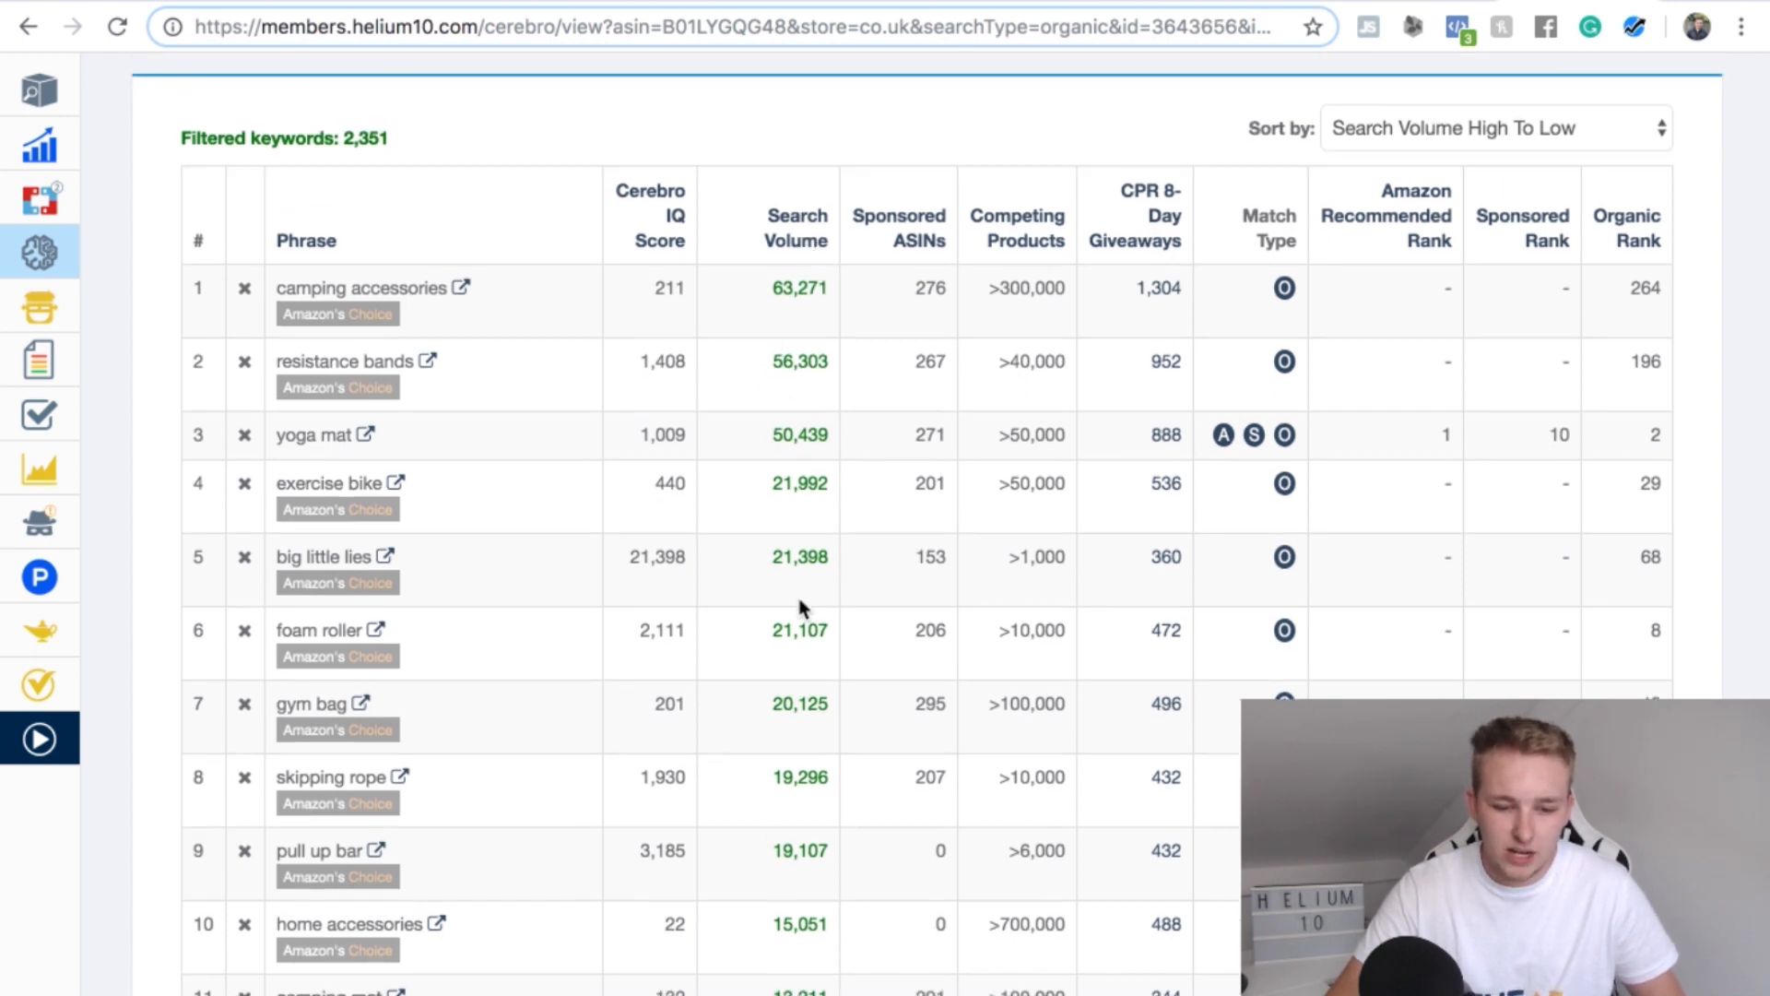
{"action": "scroll", "coordinate": [798, 599], "scroll_direction": "up", "scroll_amount": 1}
{"action": "scroll", "coordinate": [790, 722], "scroll_direction": "up", "scroll_amount": 1}
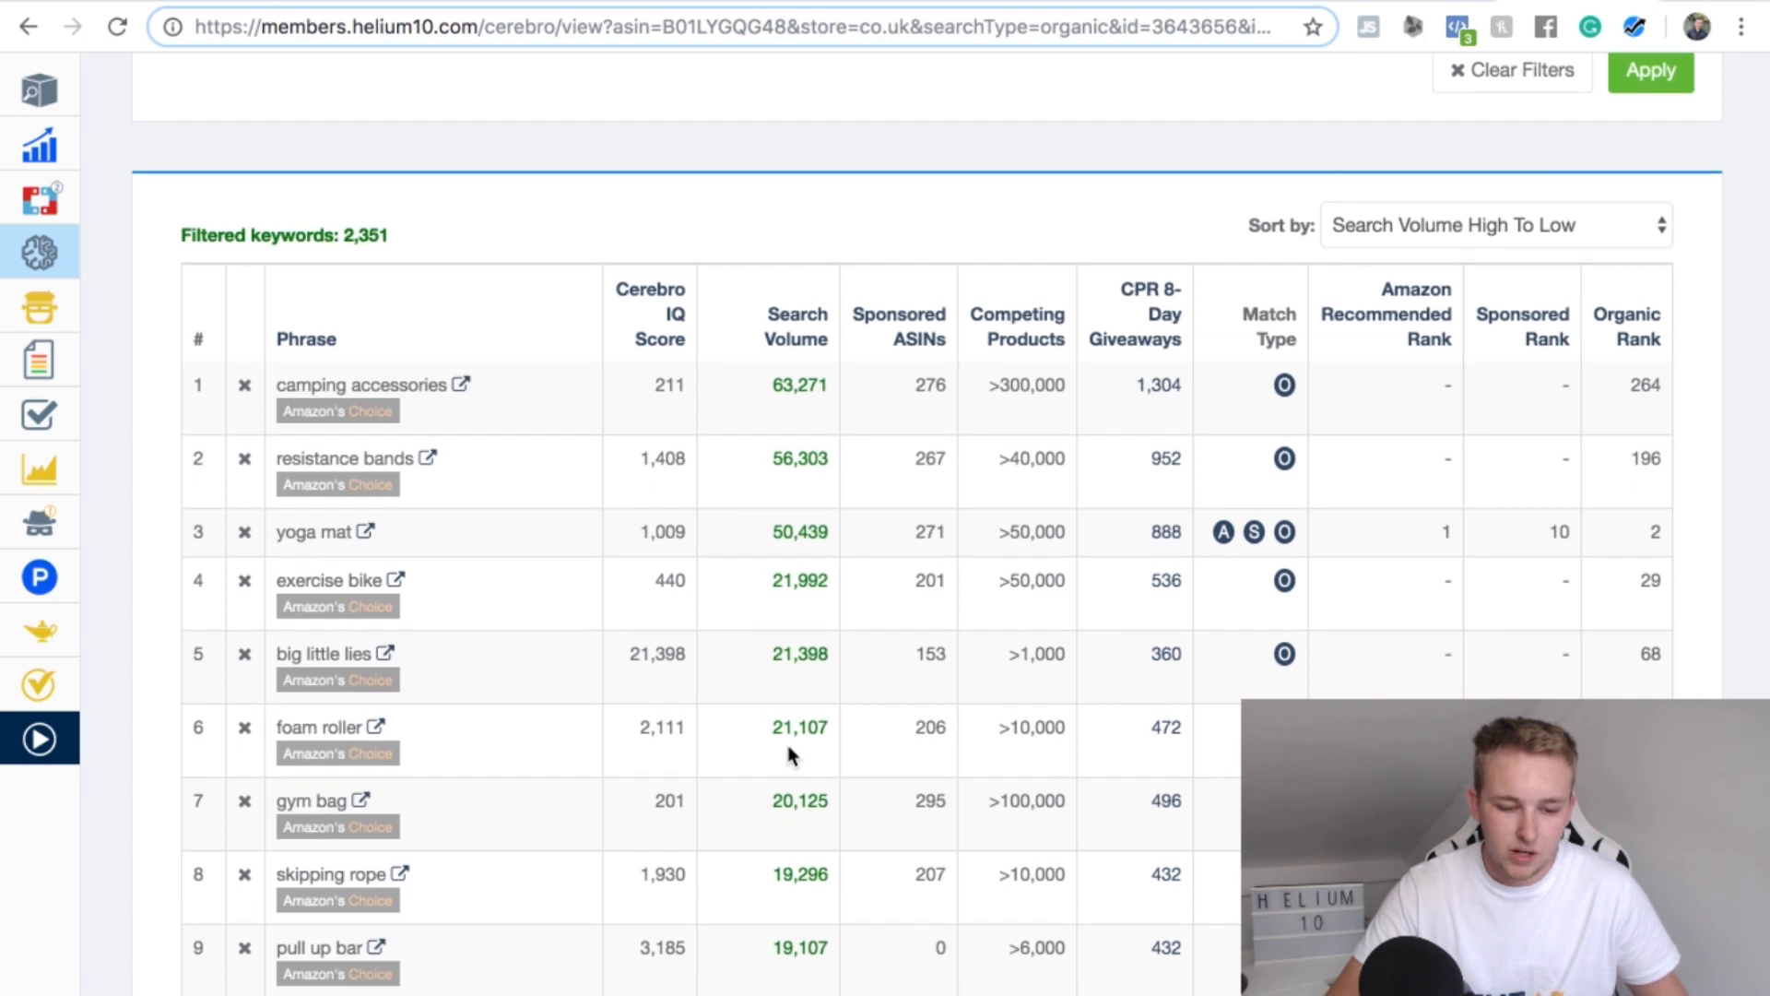
{"action": "scroll", "coordinate": [785, 739], "scroll_direction": "down", "scroll_amount": 1}
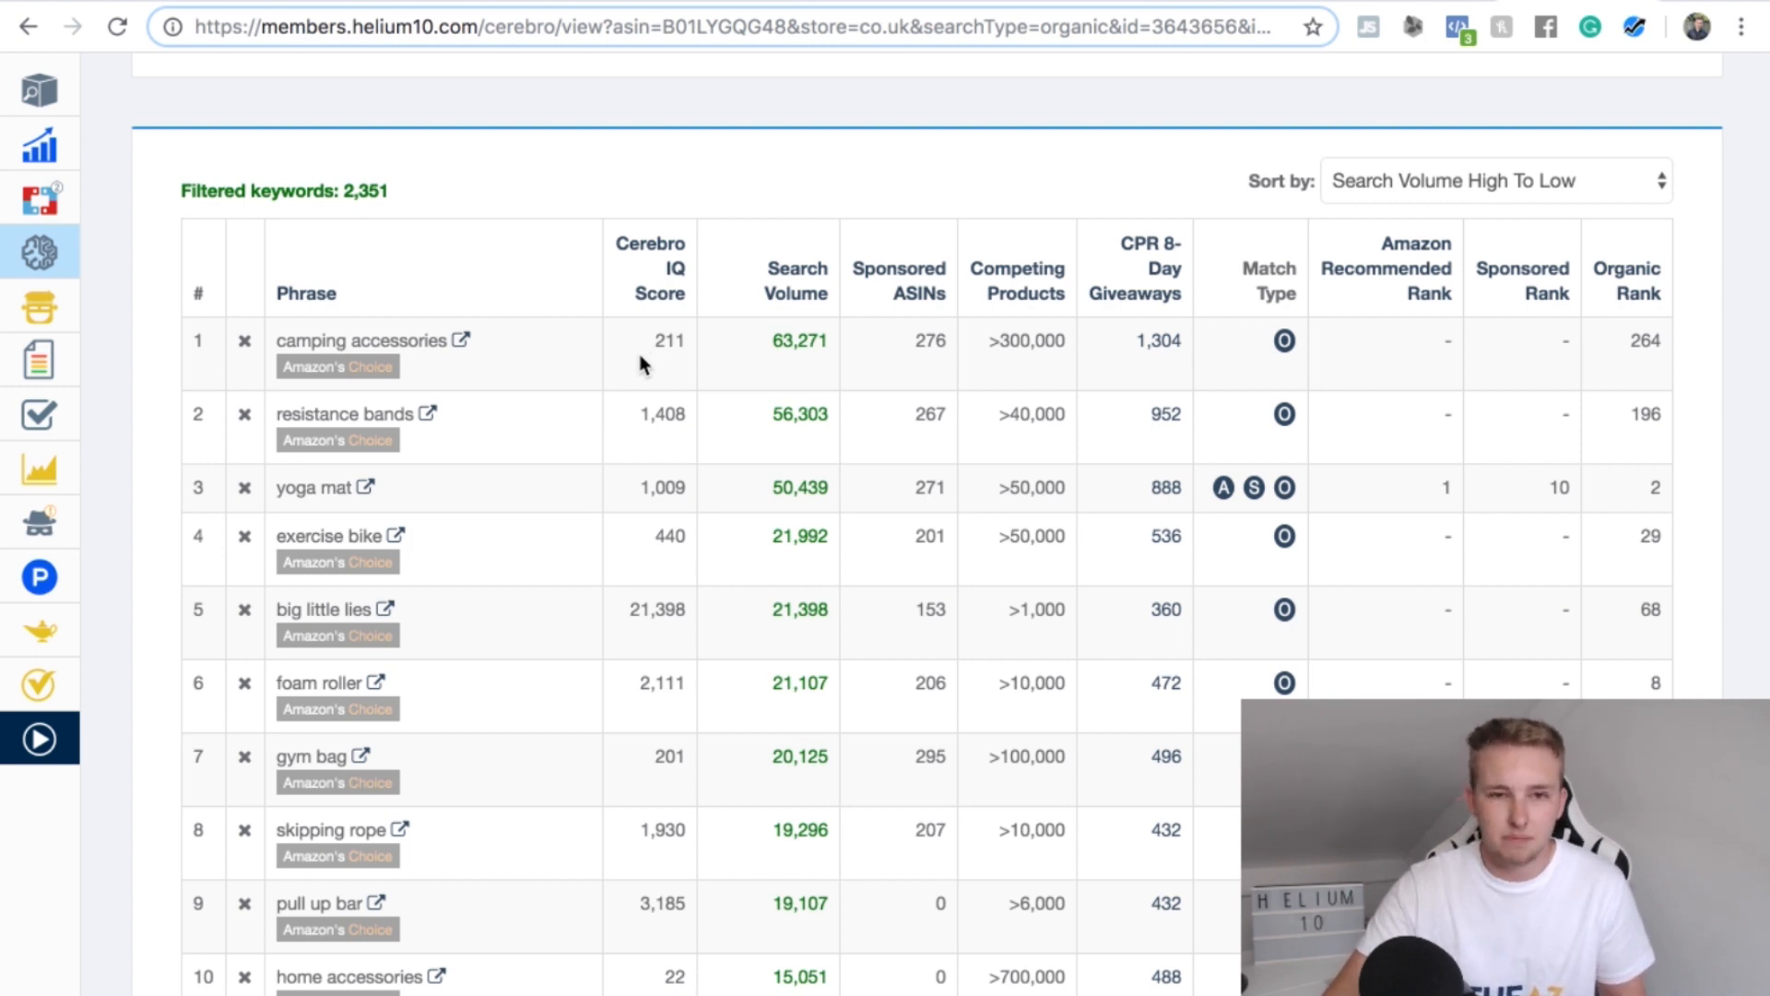
Expand the advanced filters above the keyword table and look over the rank, competing products and phrase filters
{"action": "scroll", "coordinate": [643, 364], "scroll_direction": "up", "scroll_amount": 3}
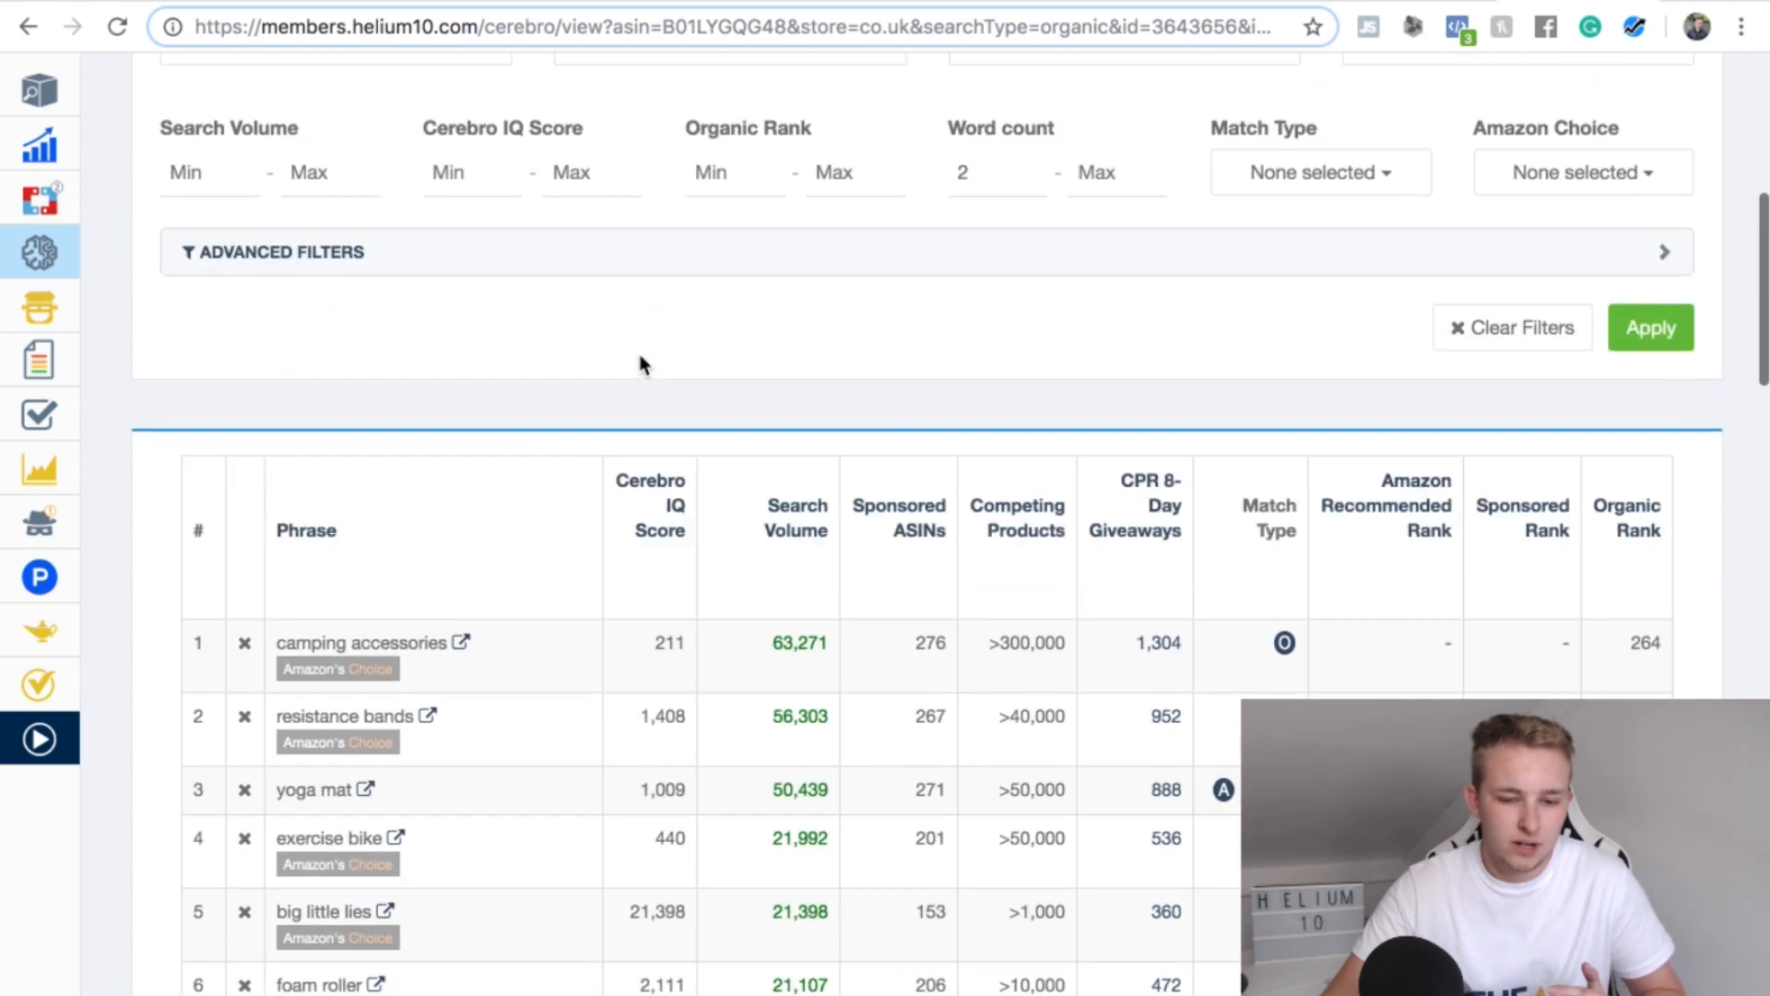
{"action": "scroll", "coordinate": [642, 364], "scroll_direction": "up", "scroll_amount": 2}
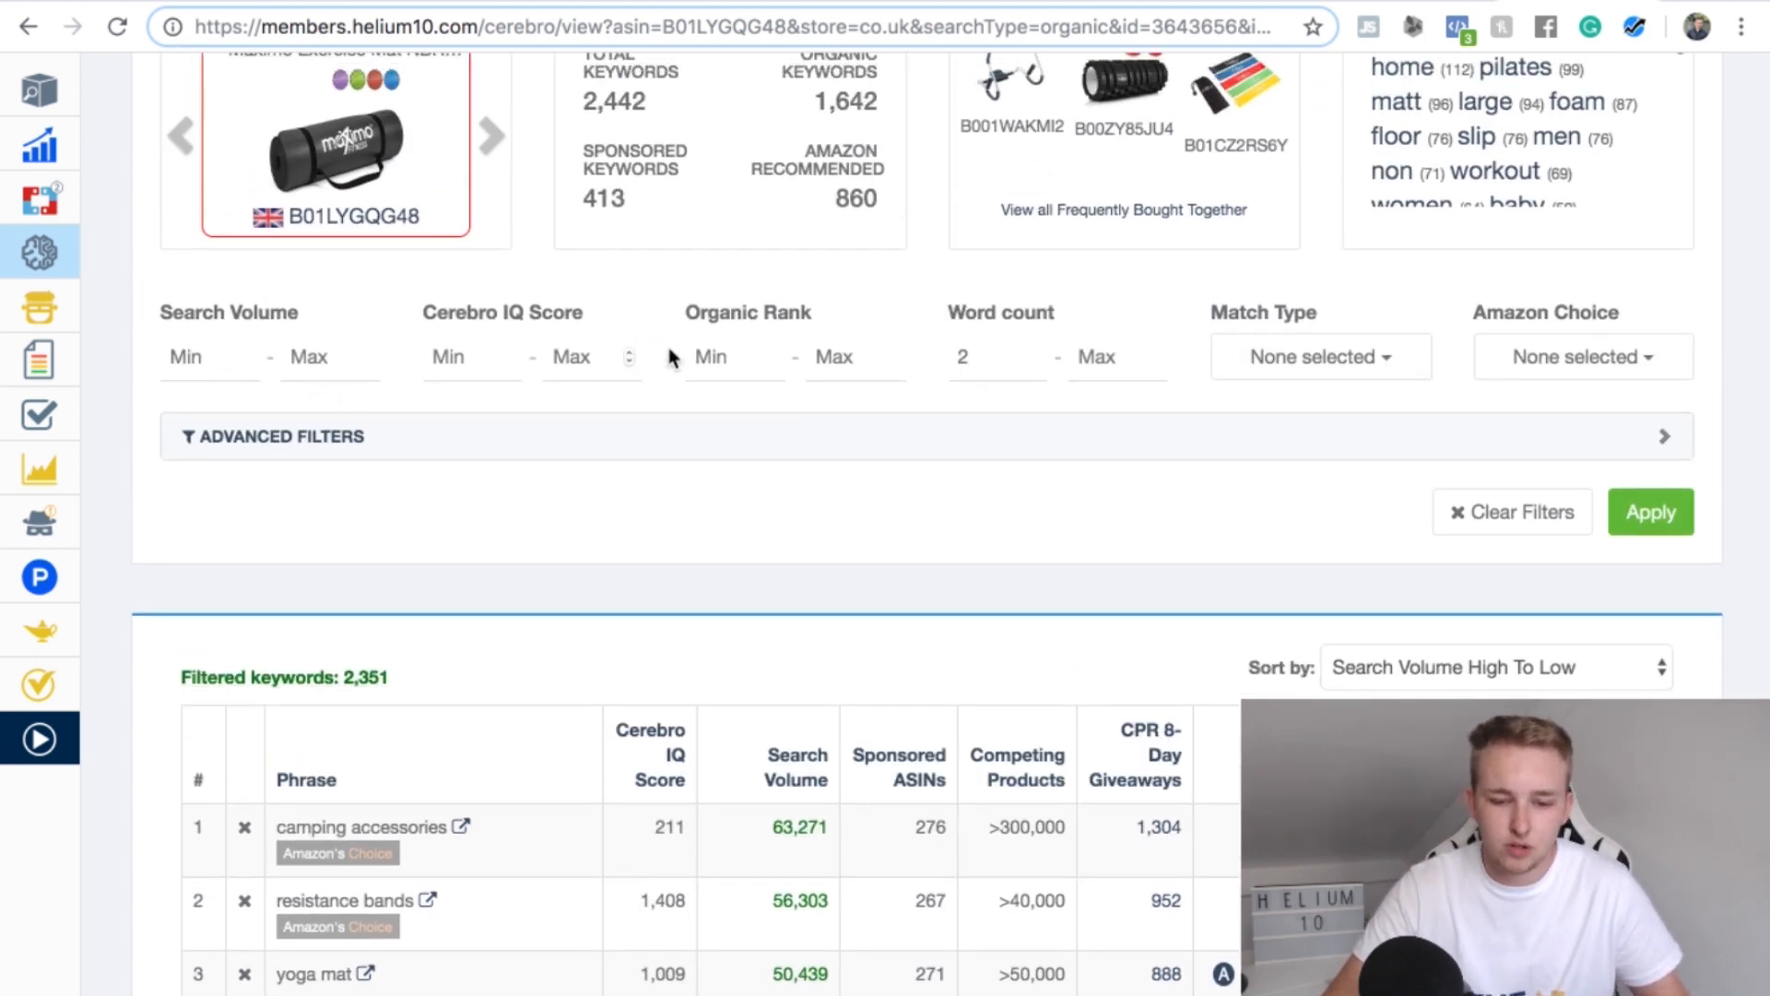
{"action": "left_click", "coordinate": [1240, 434]}
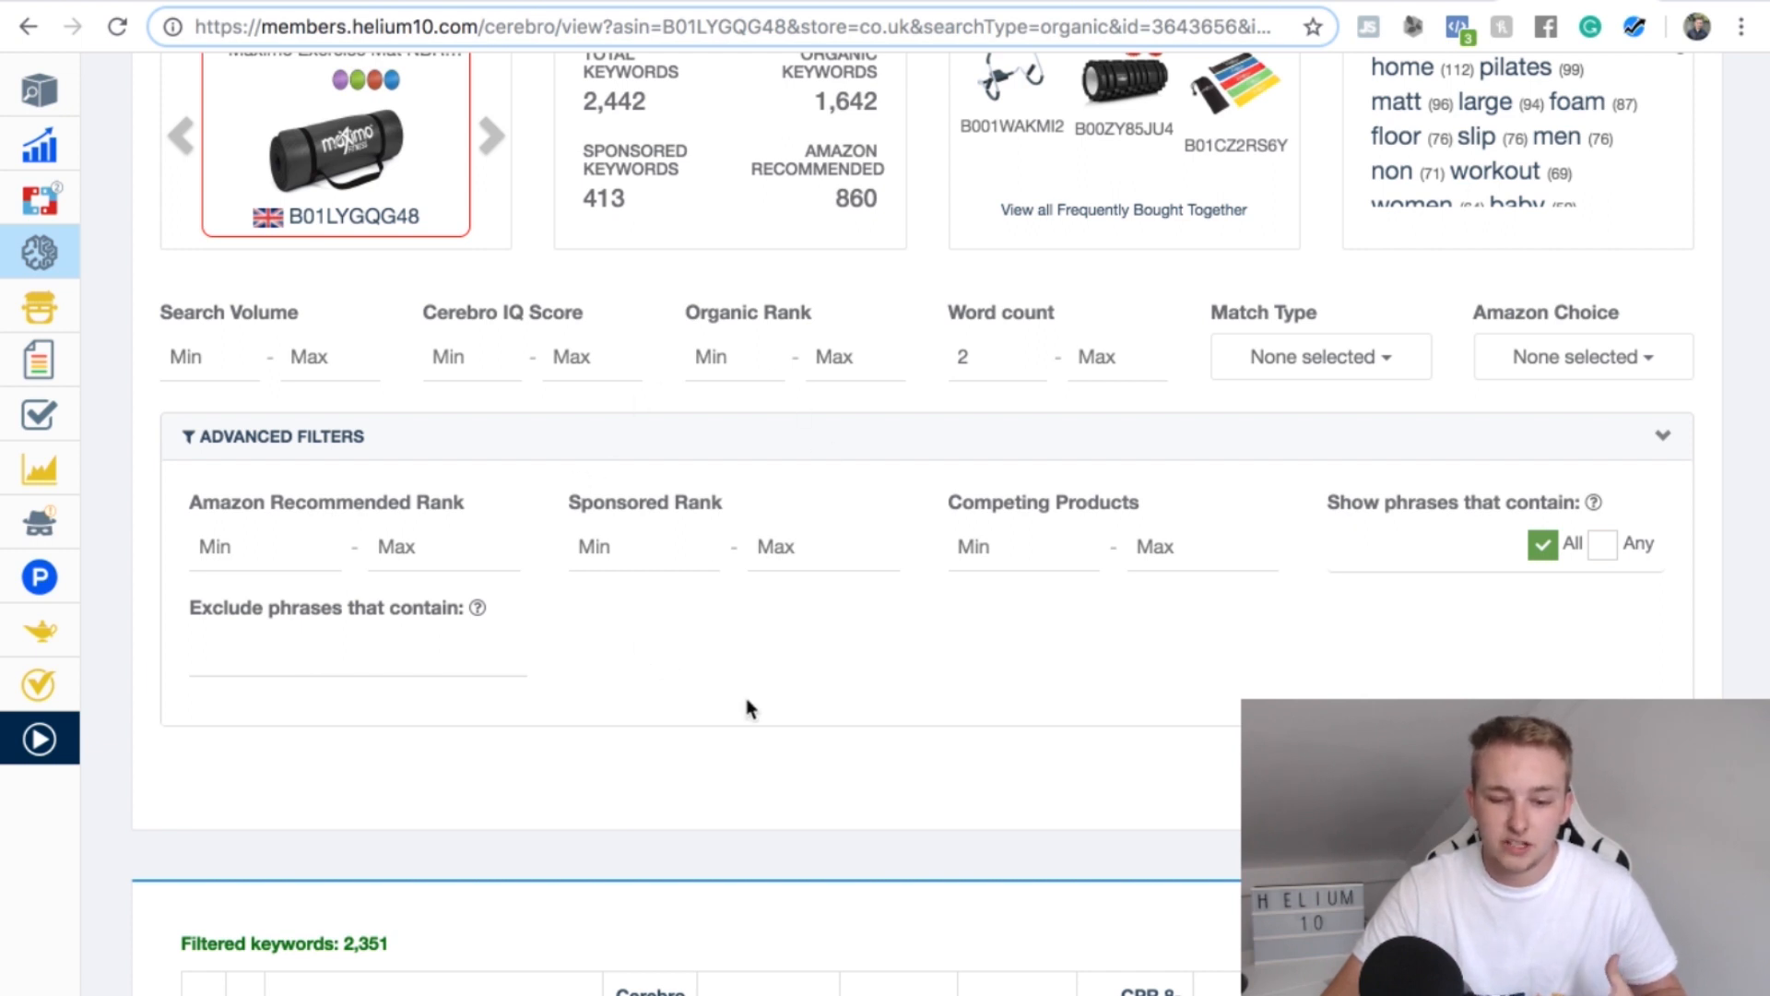
{"action": "scroll", "coordinate": [747, 707], "scroll_direction": "up", "scroll_amount": 1}
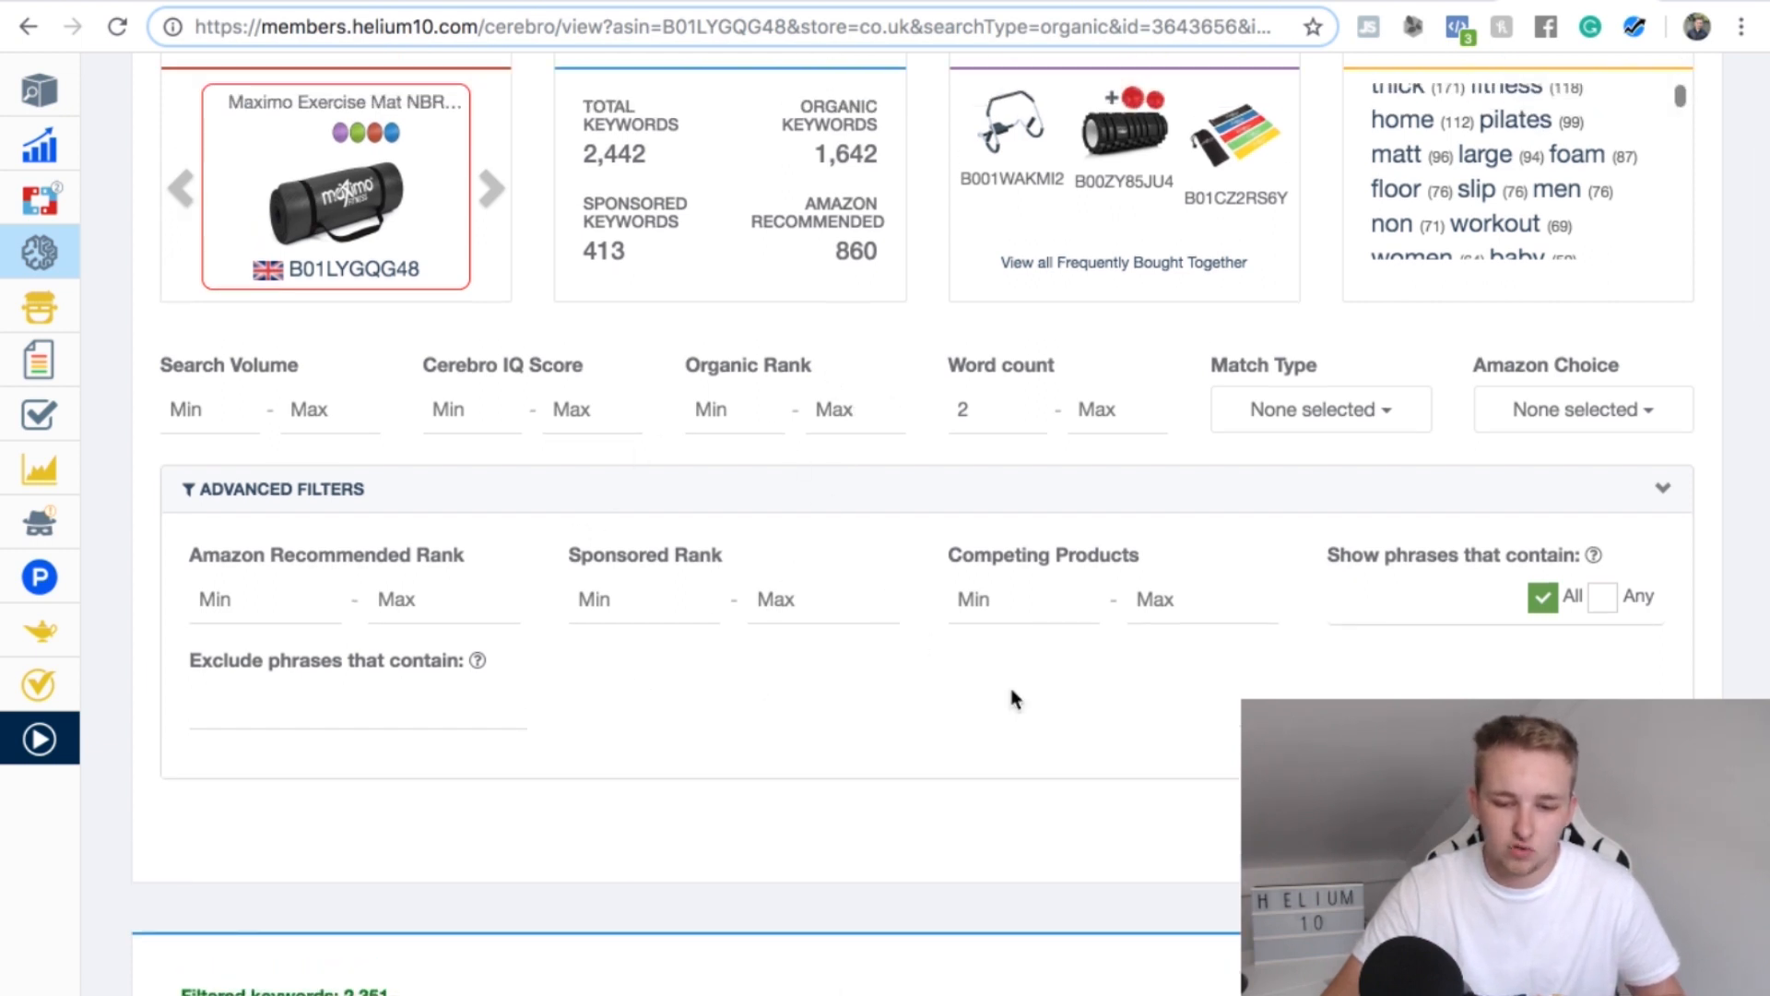
{"action": "scroll", "coordinate": [1012, 699], "scroll_direction": "down", "scroll_amount": 5}
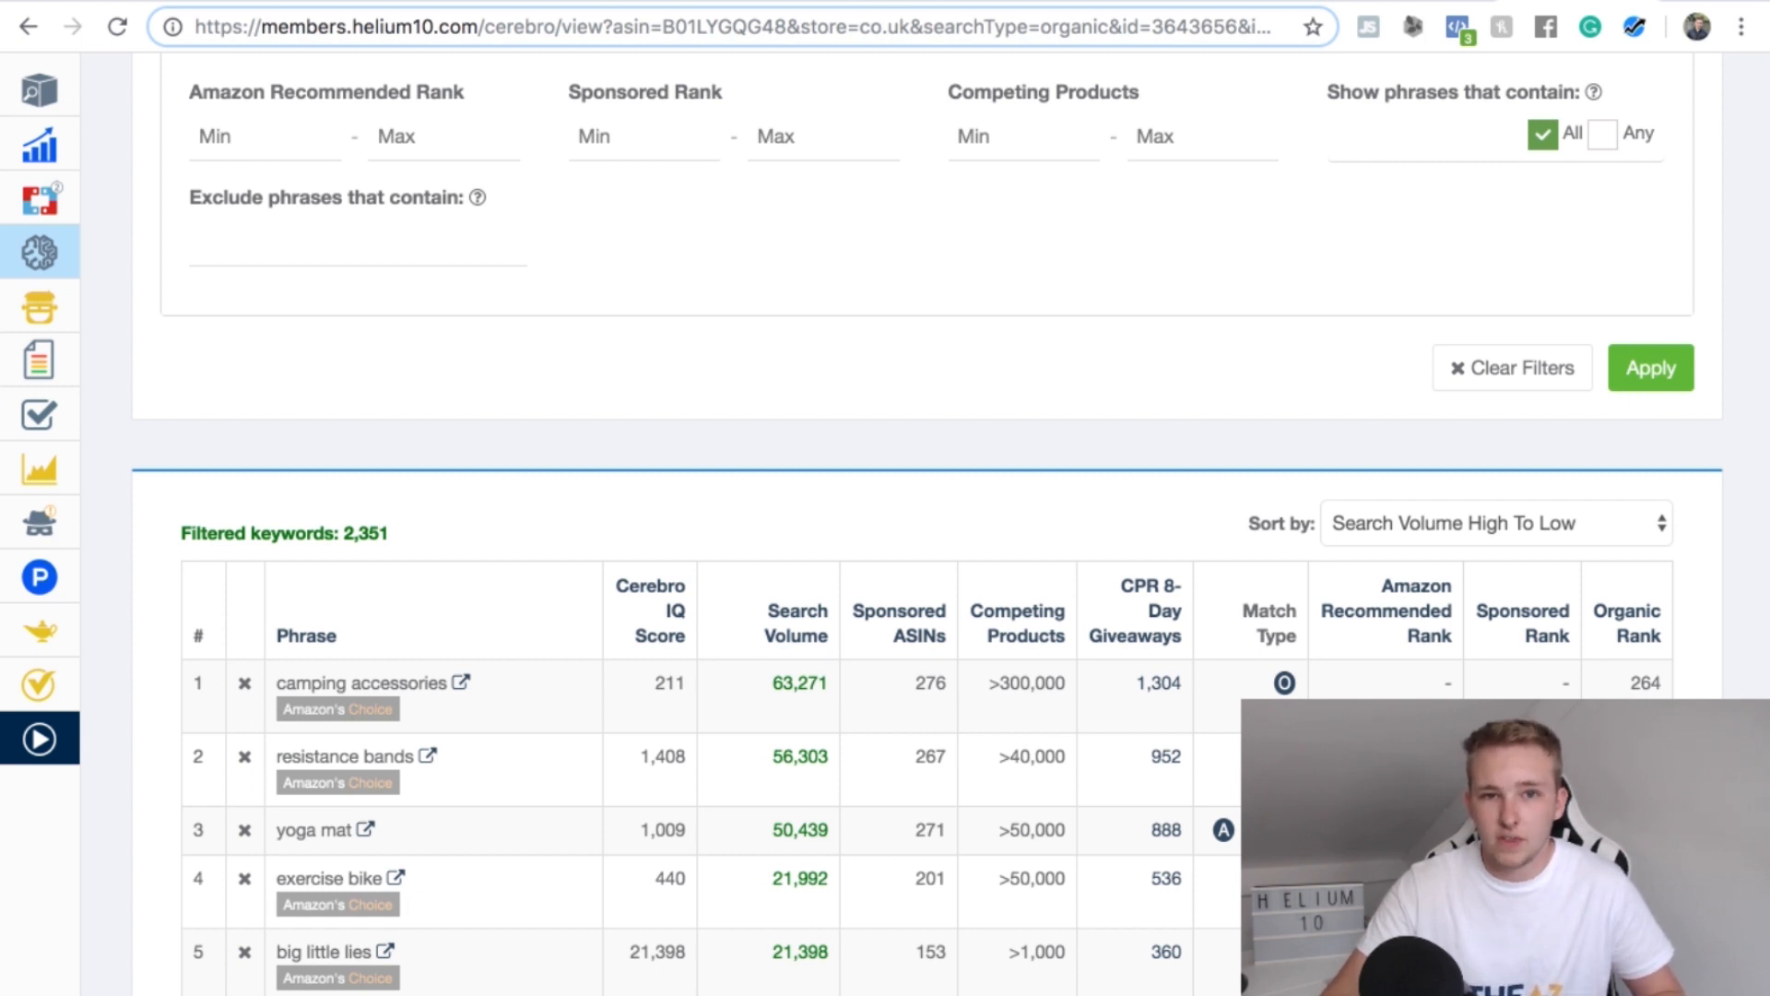
{"action": "scroll", "coordinate": [1075, 438], "scroll_direction": "up", "scroll_amount": 3}
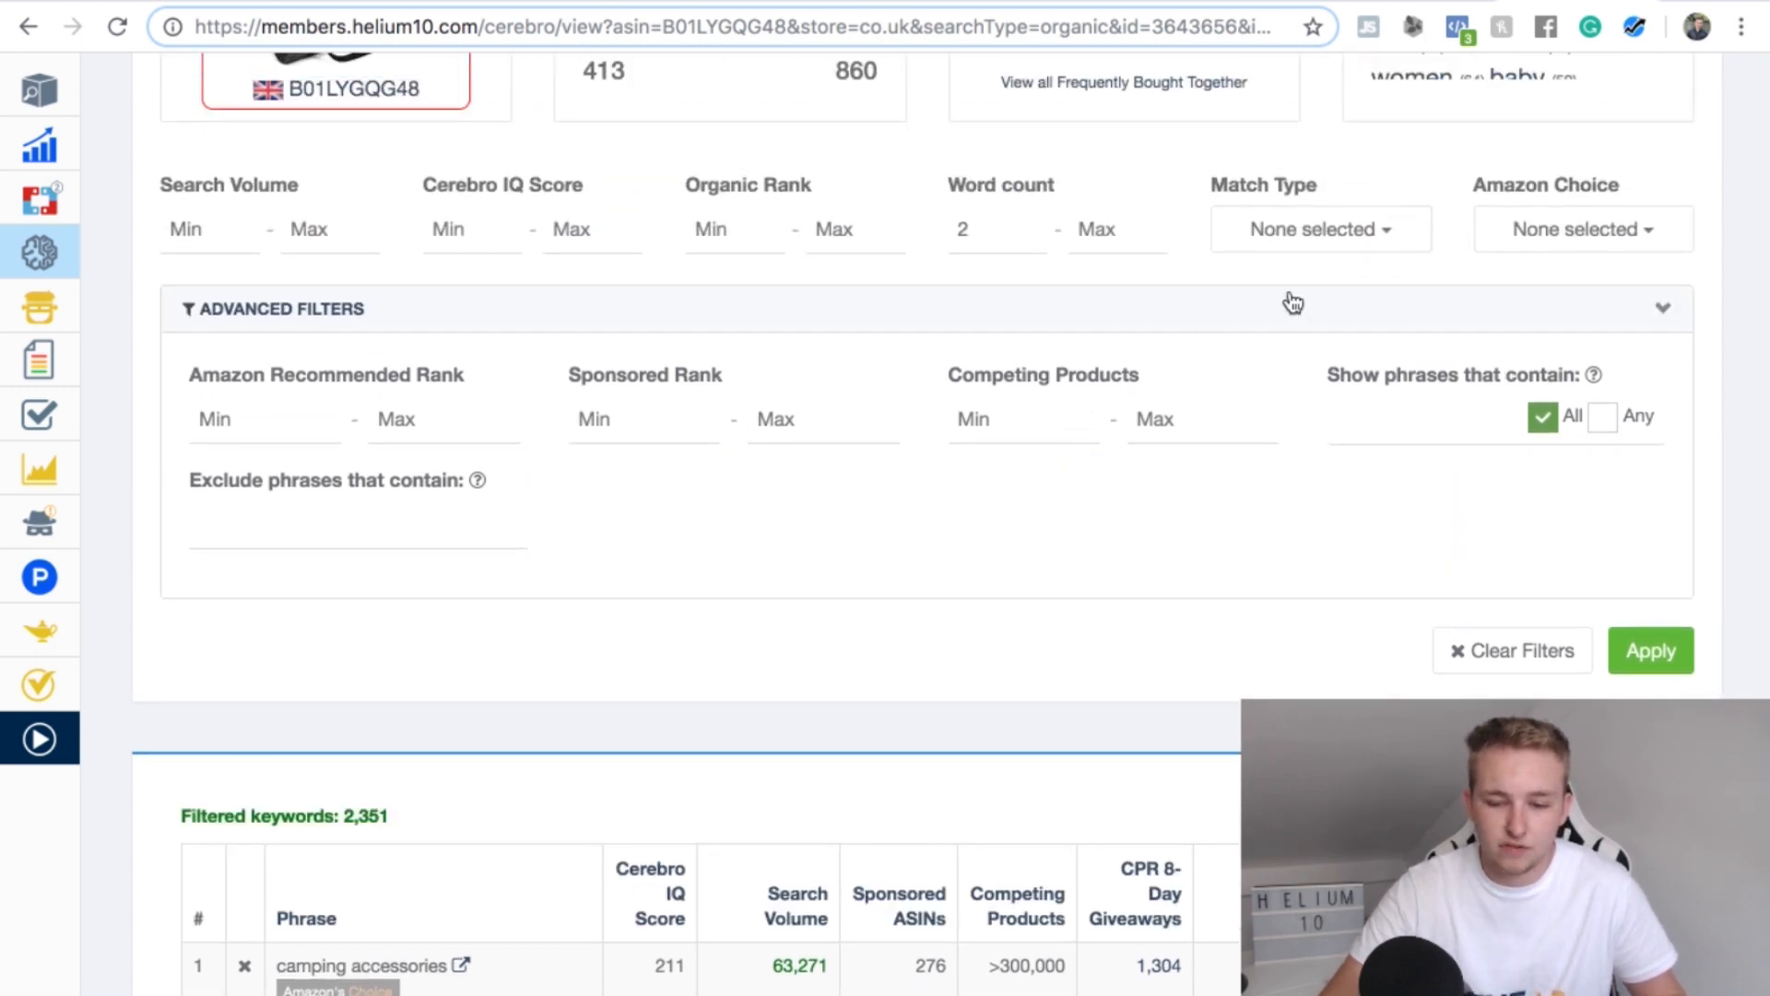
Filter the keyword table to phrases with a maximum organic rank of 10
{"action": "left_click", "coordinate": [857, 232]}
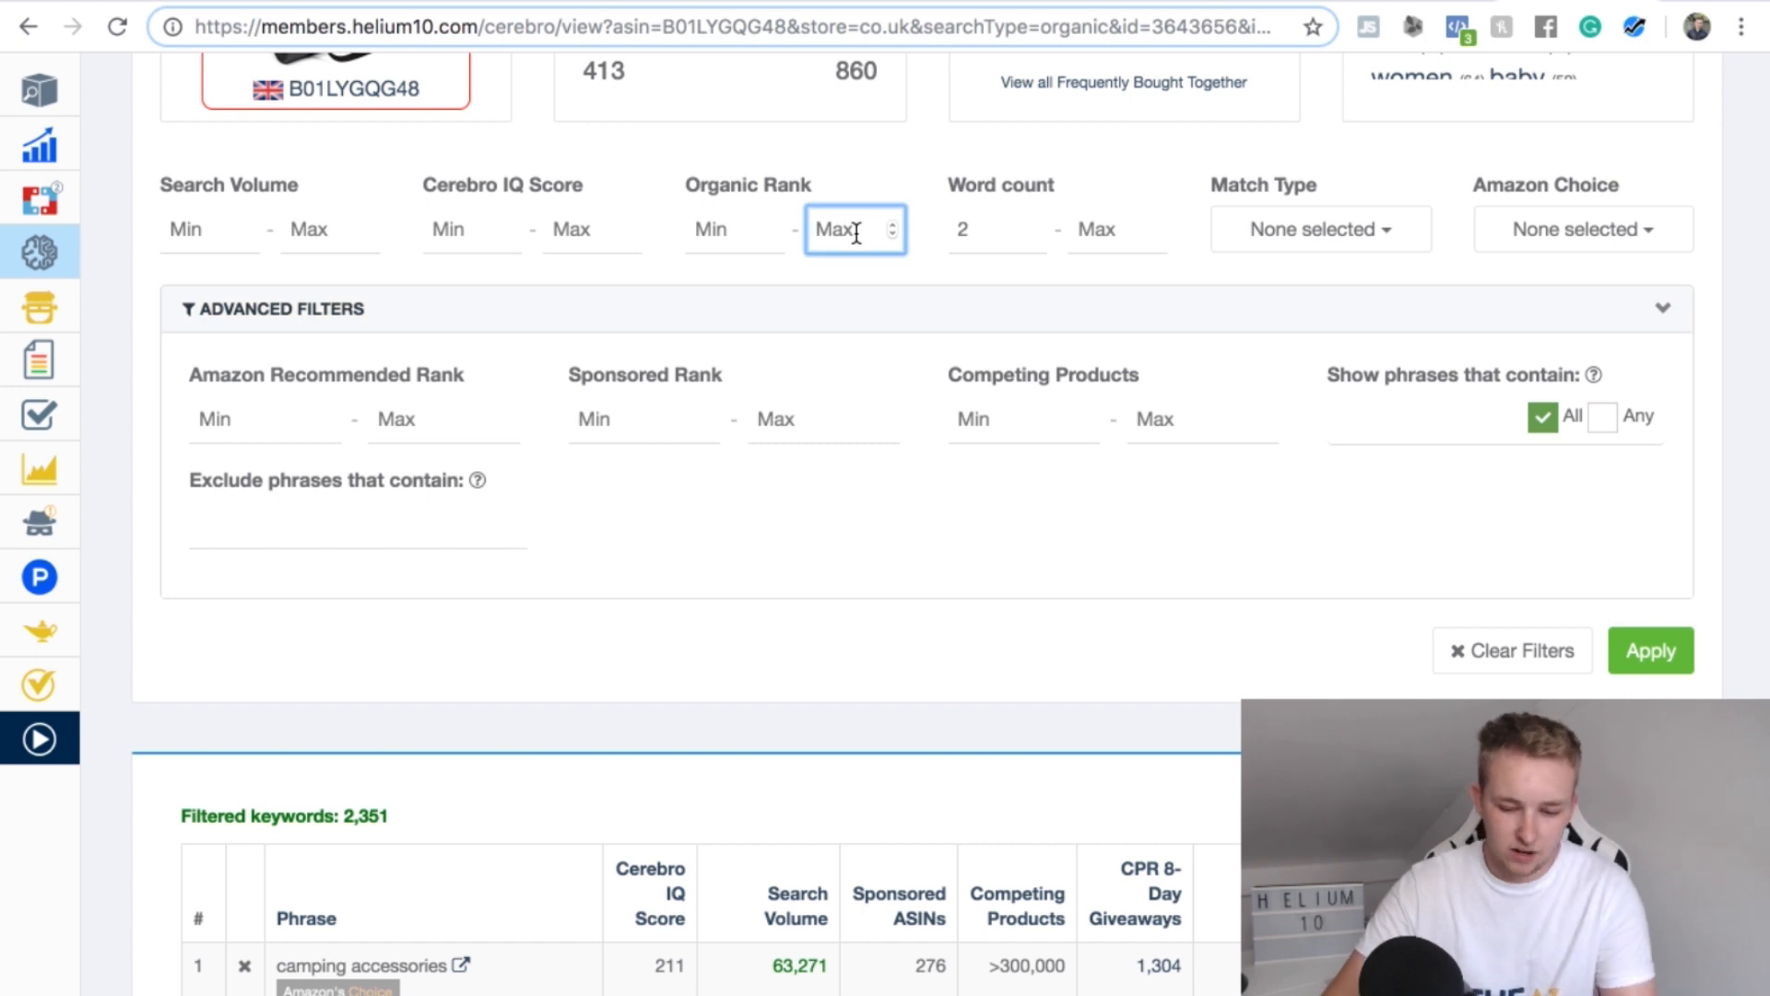
{"action": "type", "text": "10"}
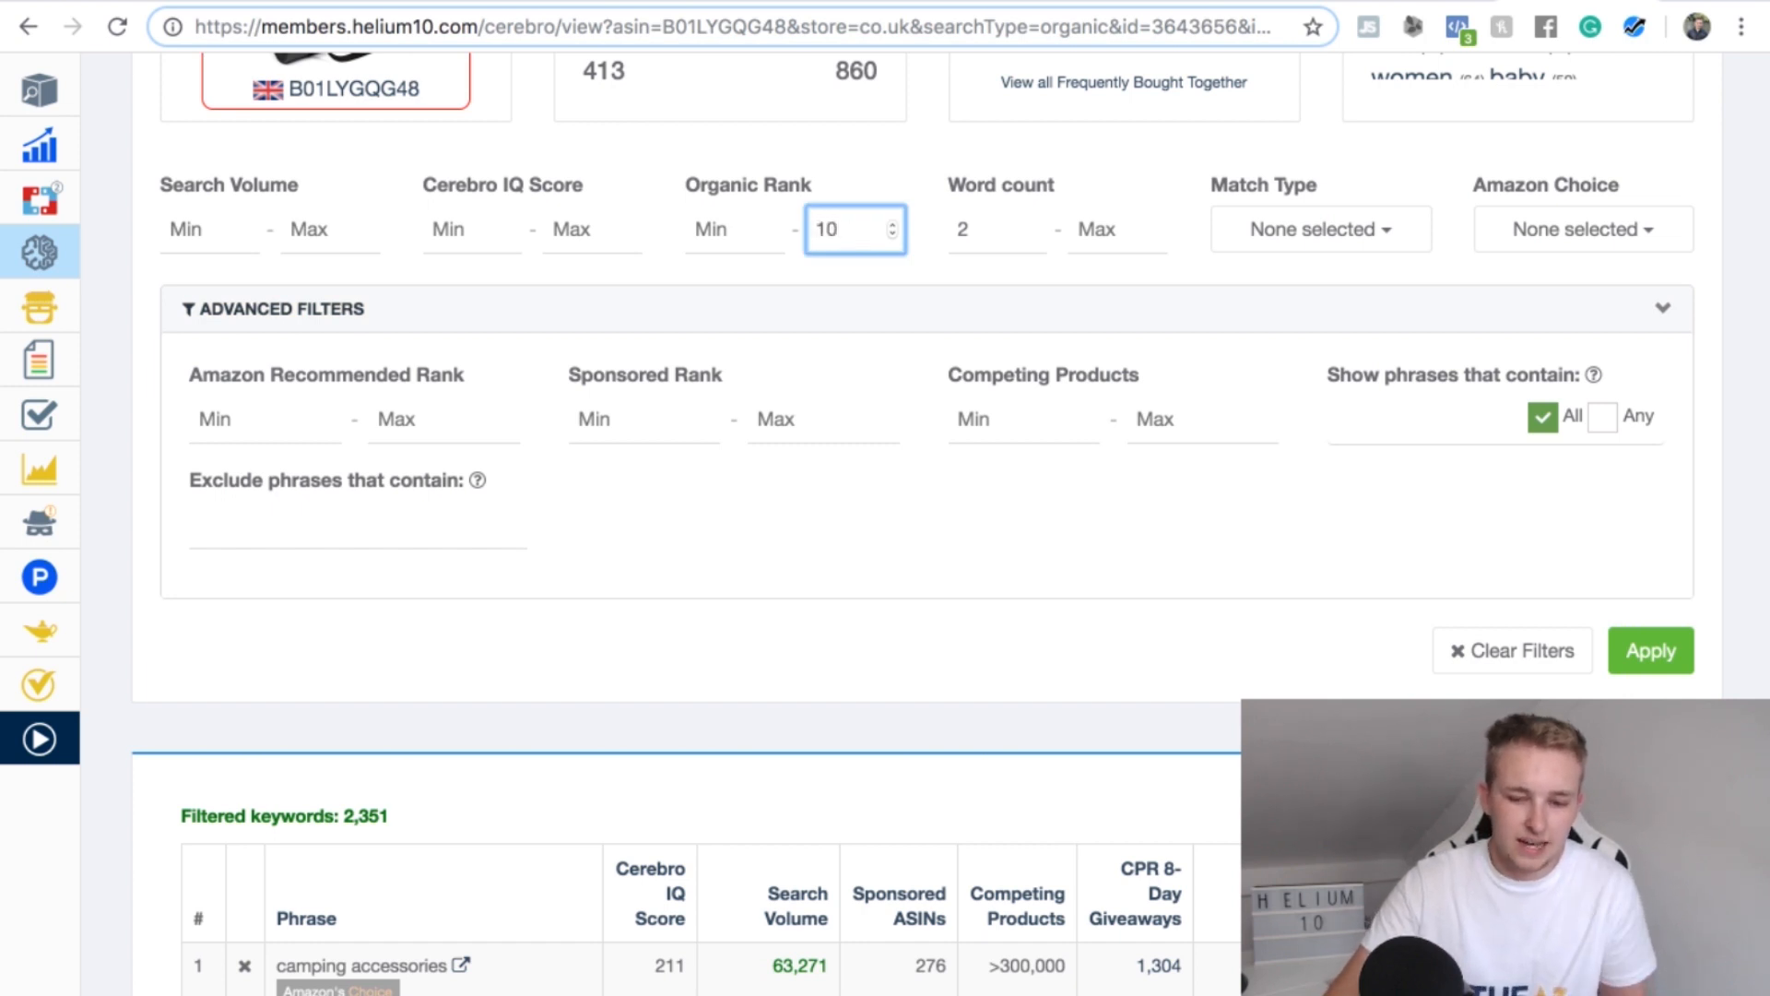
{"action": "left_click", "coordinate": [1639, 655]}
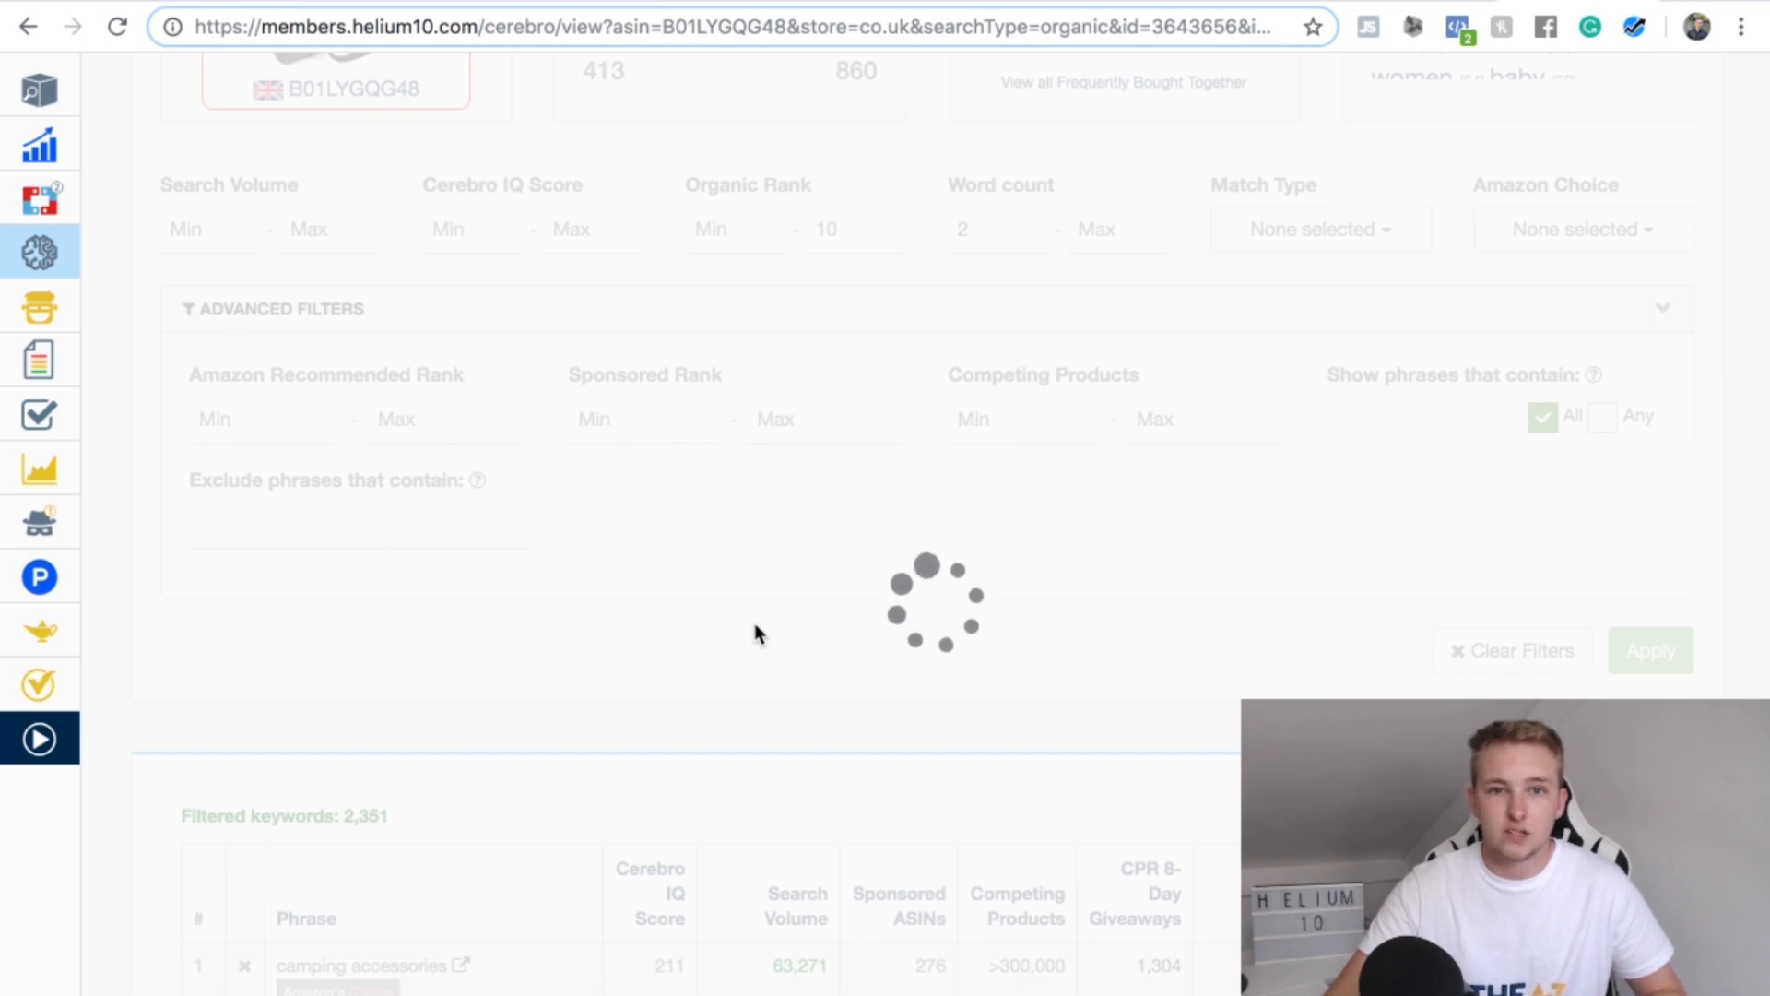
Examine the top-ranking phrases in the filtered keyword table, comparing search volume, Amazon's Choice labels and organic rank
{"action": "scroll", "coordinate": [754, 632], "scroll_direction": "down", "scroll_amount": 2}
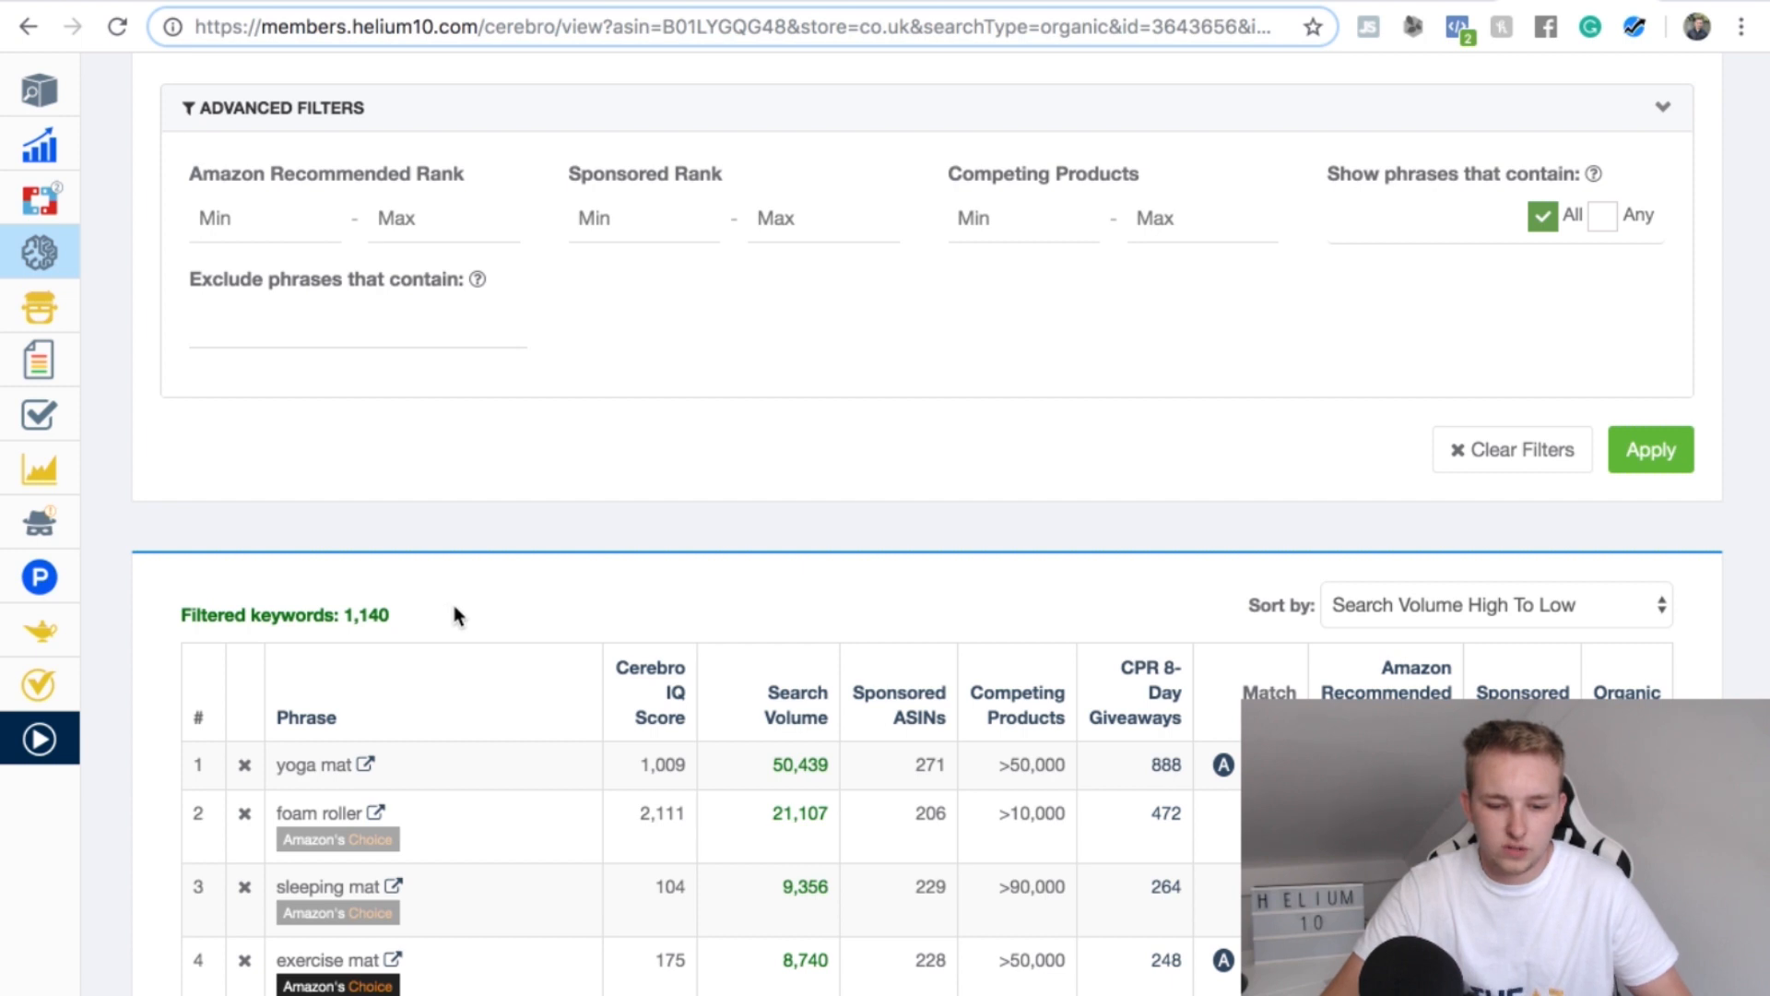
{"action": "scroll", "coordinate": [454, 605], "scroll_direction": "down", "scroll_amount": 1}
{"action": "scroll", "coordinate": [494, 507], "scroll_direction": "down", "scroll_amount": 1}
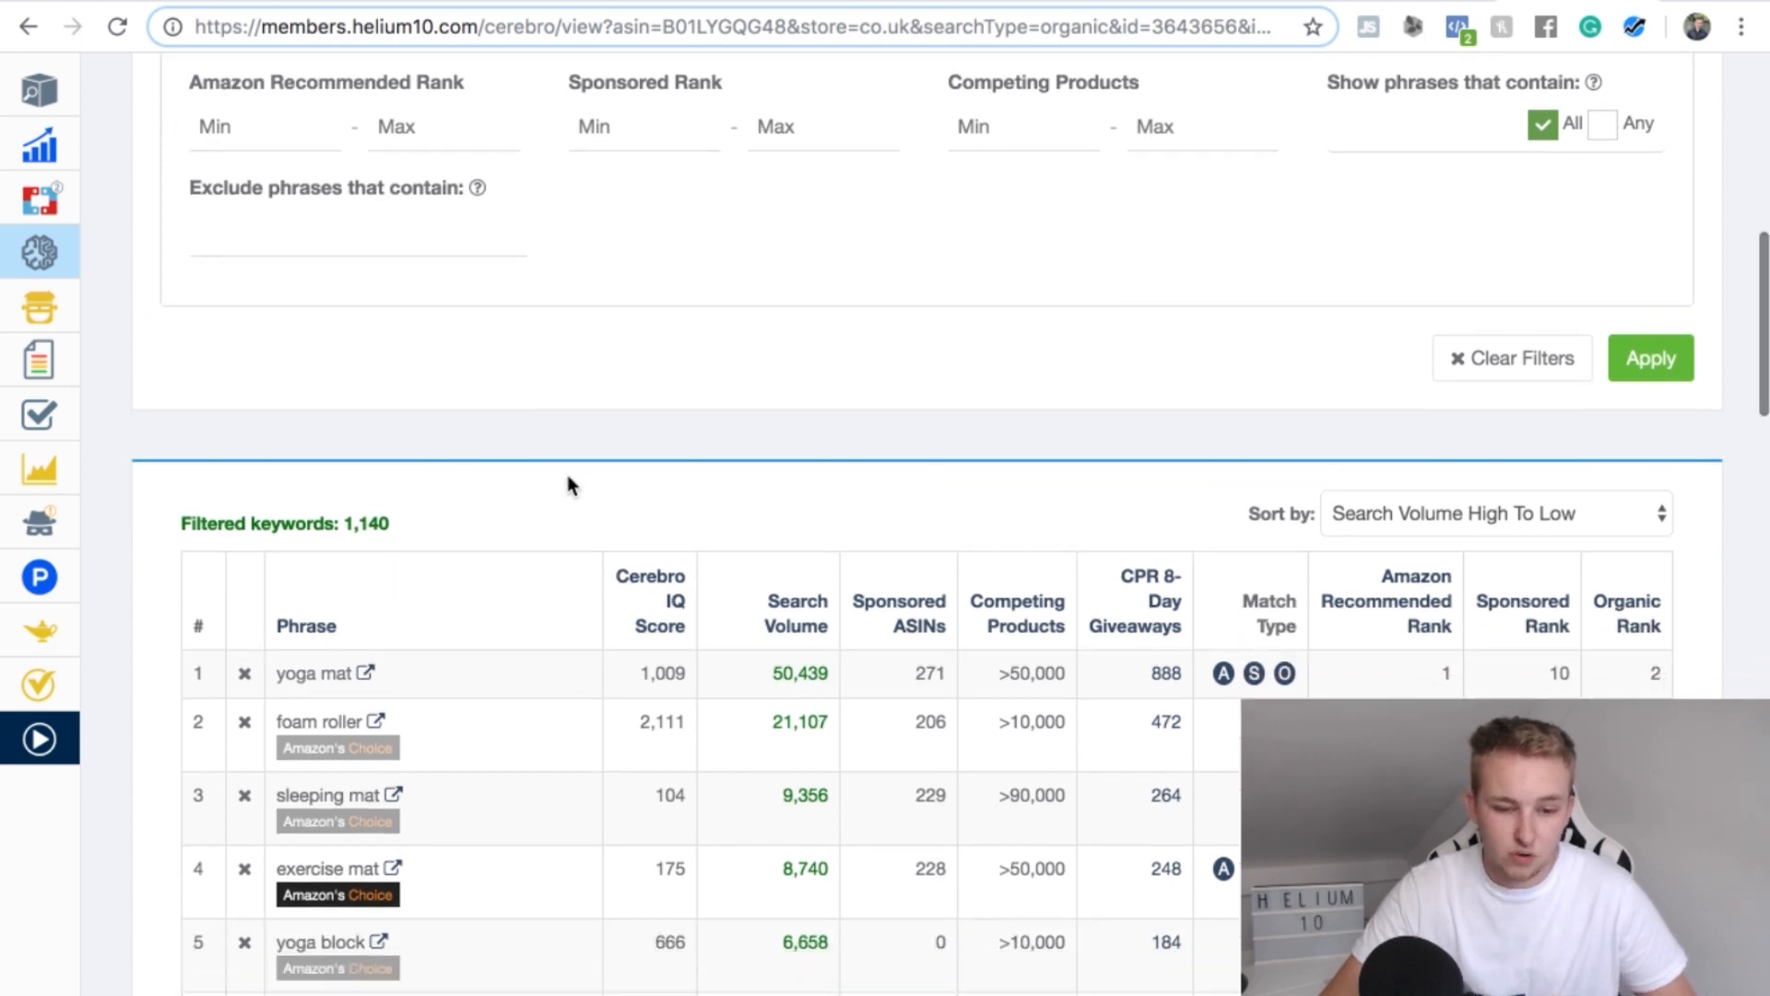
{"action": "scroll", "coordinate": [566, 485], "scroll_direction": "down", "scroll_amount": 1}
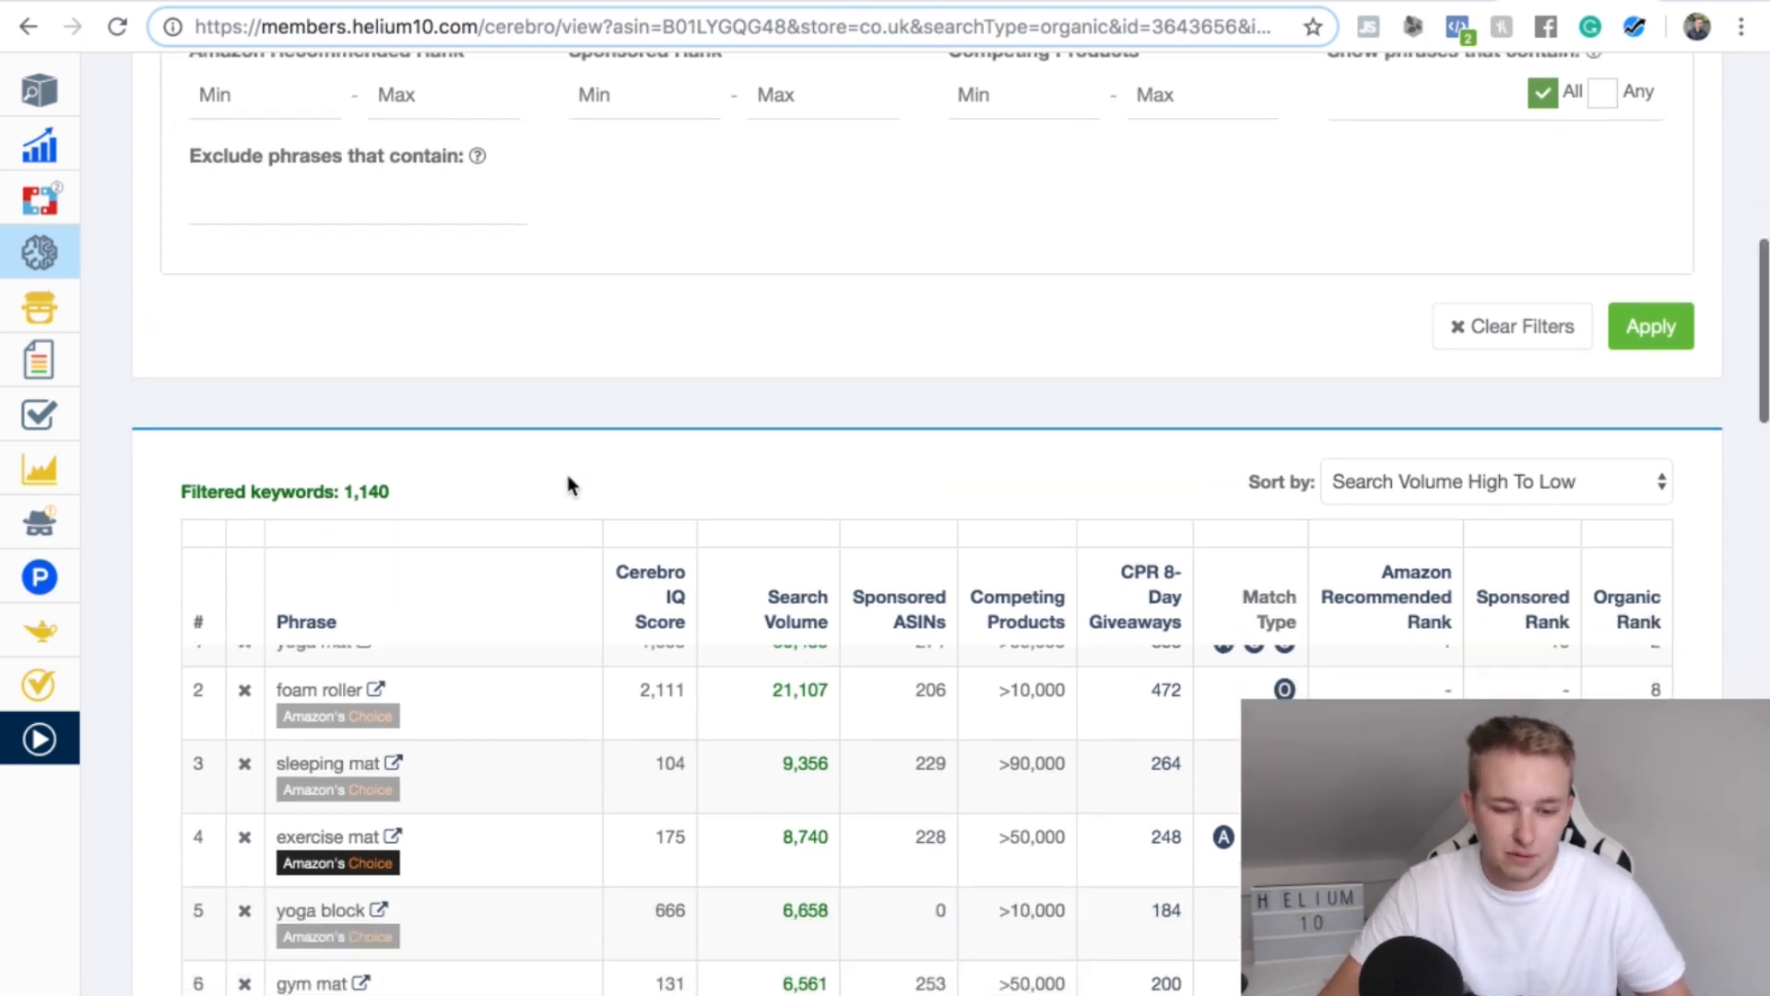
{"action": "scroll", "coordinate": [390, 607], "scroll_direction": "down", "scroll_amount": 3}
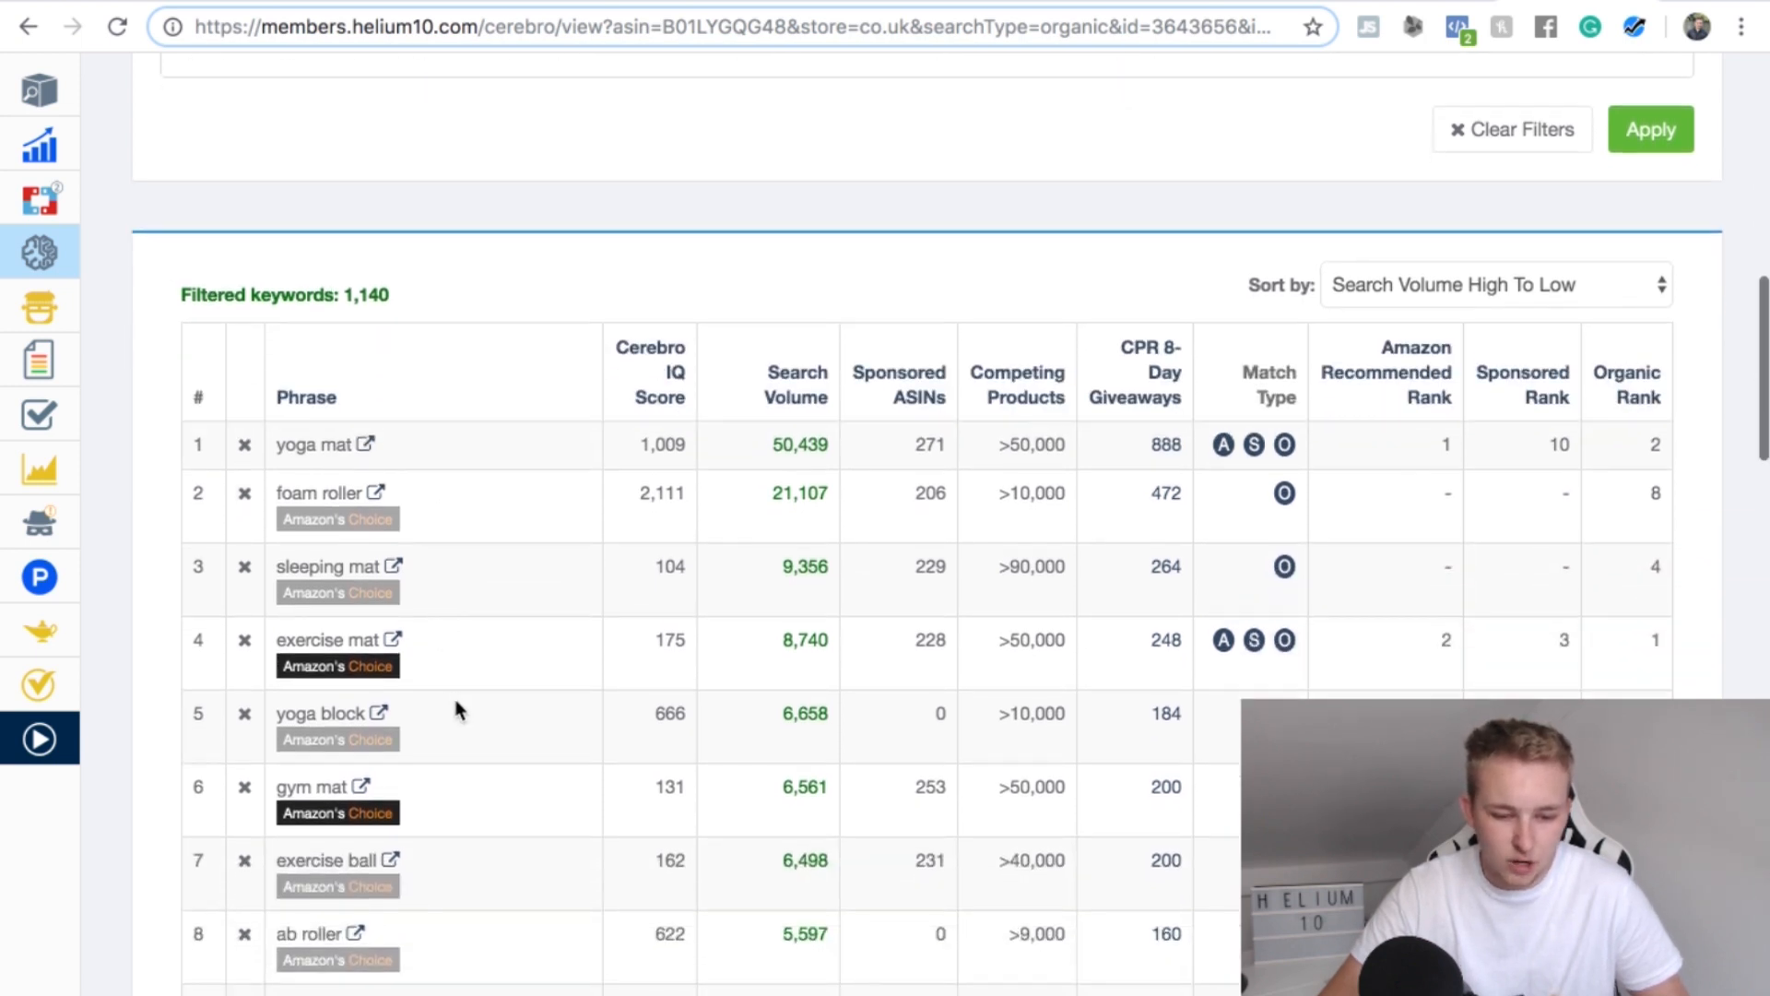
{"action": "scroll", "coordinate": [452, 694], "scroll_direction": "down", "scroll_amount": 1}
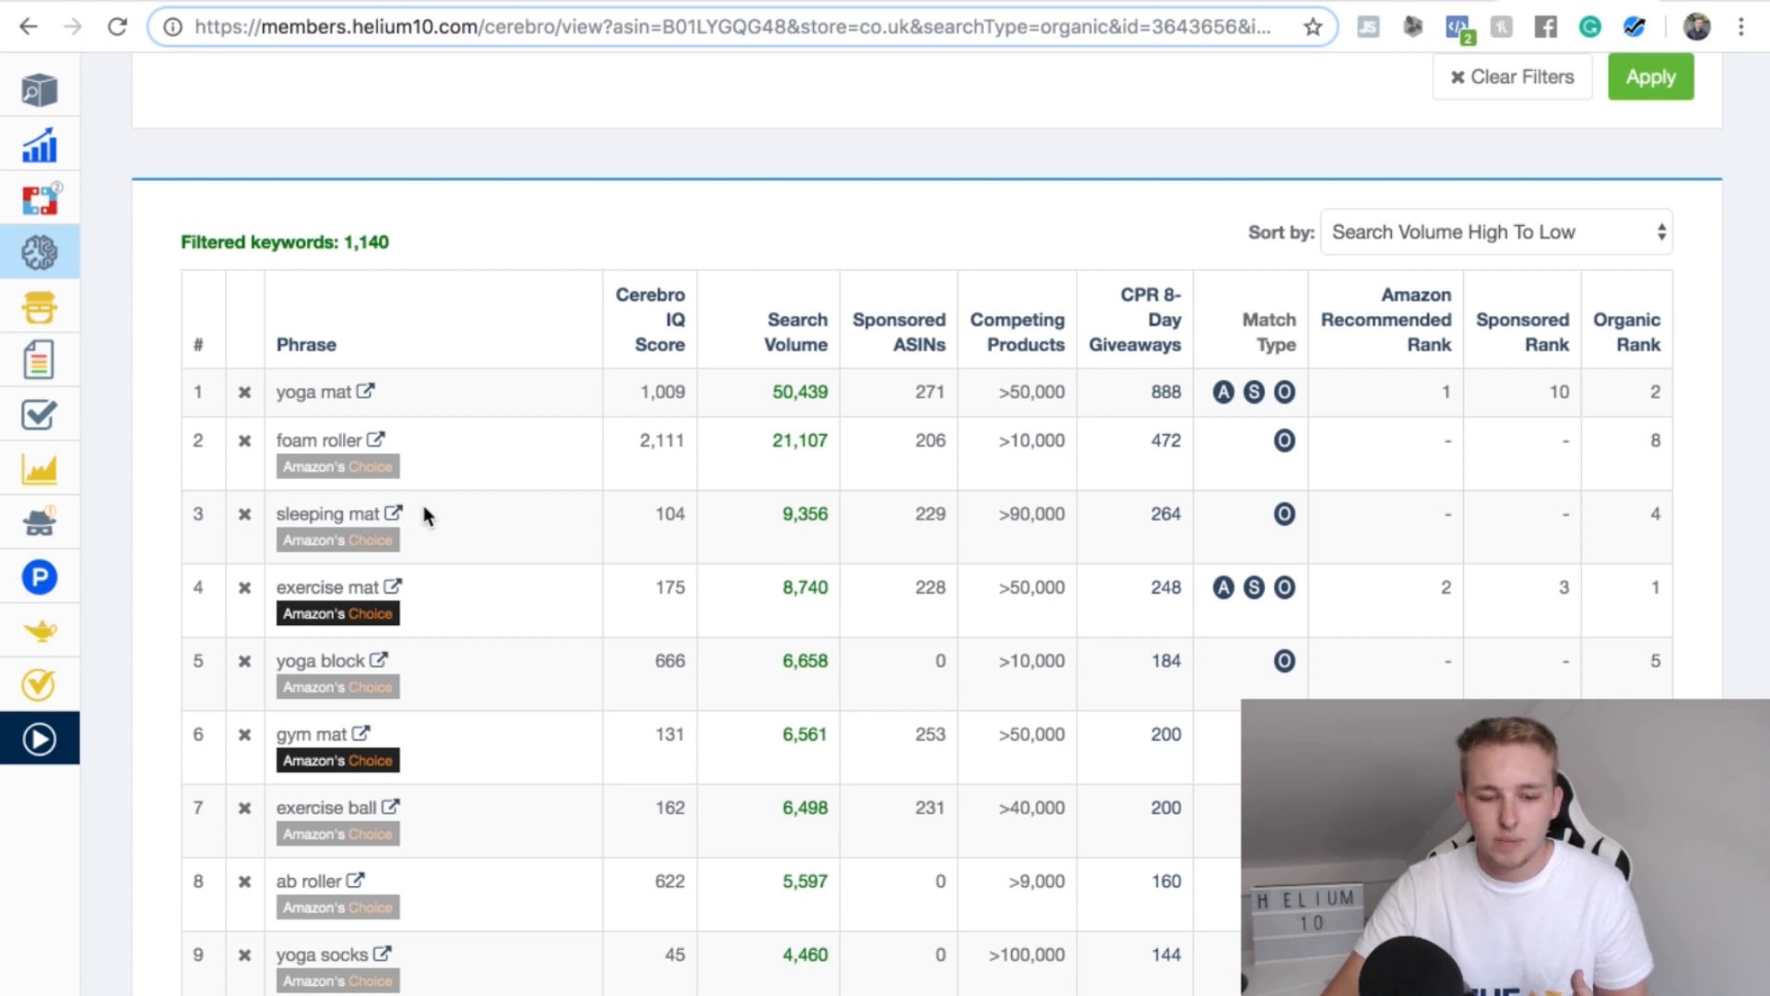
{"action": "scroll", "coordinate": [435, 523], "scroll_direction": "down", "scroll_amount": 1}
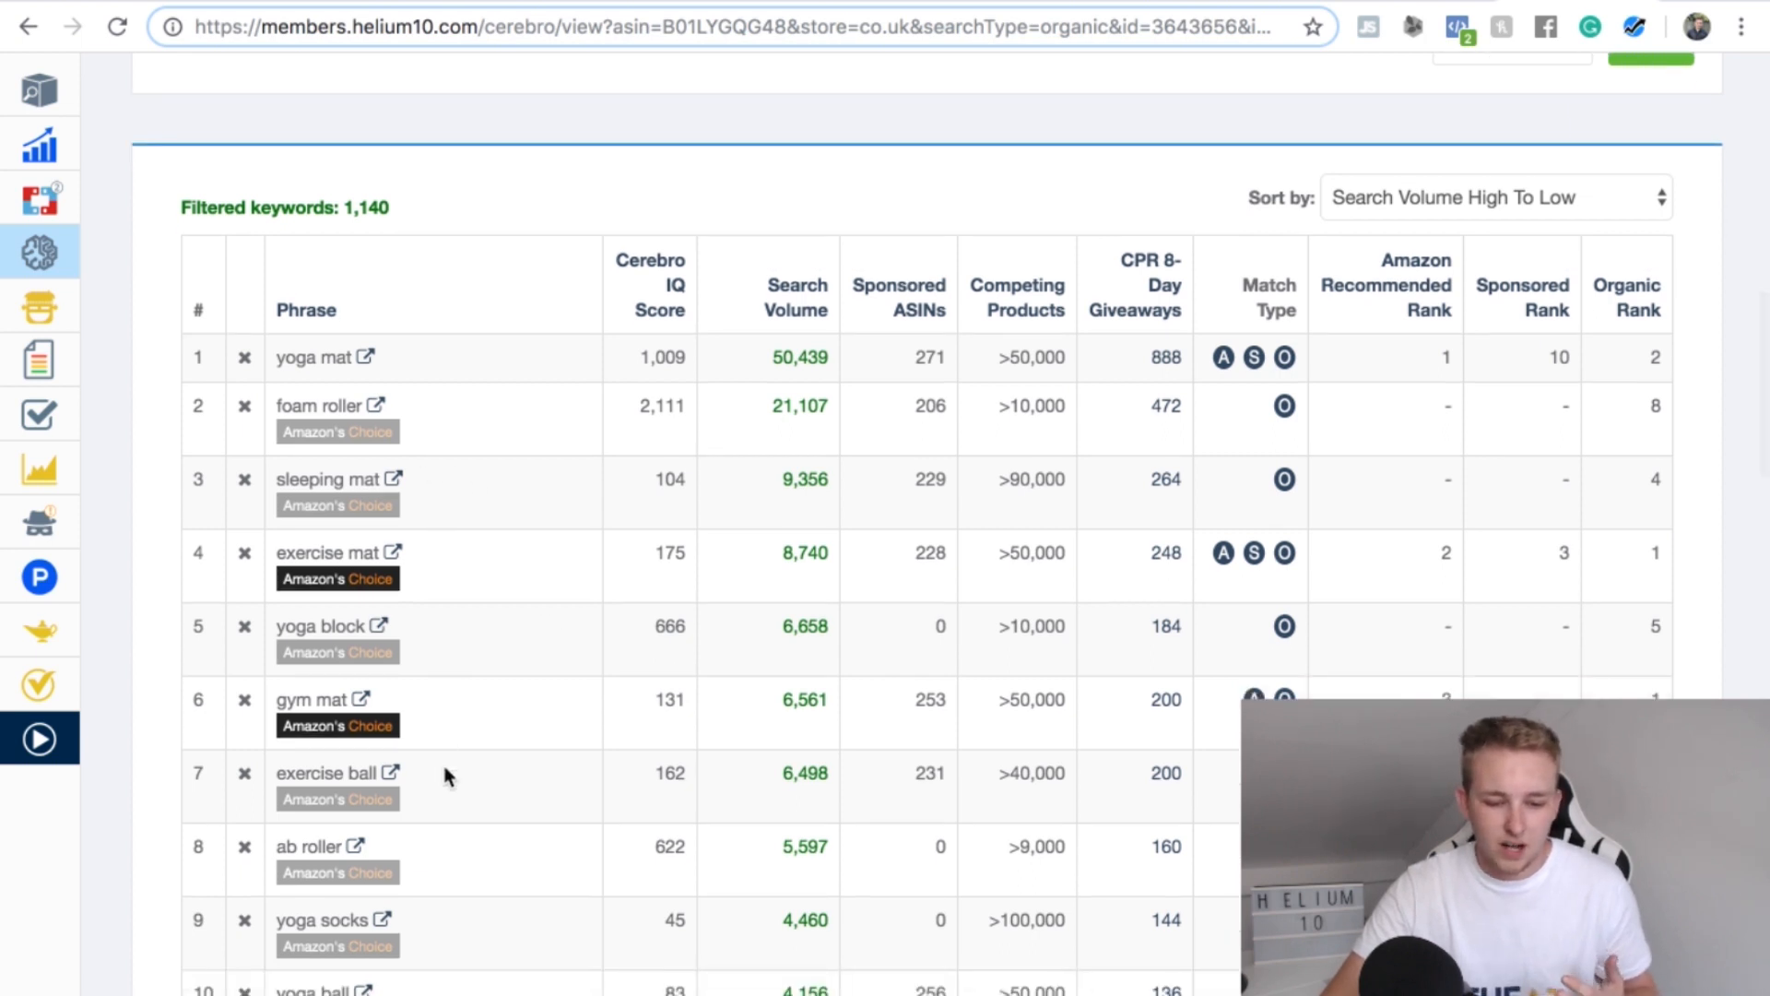
Restrict the keyword table to phrases that contain "yoga", matching all words
{"action": "scroll", "coordinate": [732, 684], "scroll_direction": "up", "scroll_amount": 5}
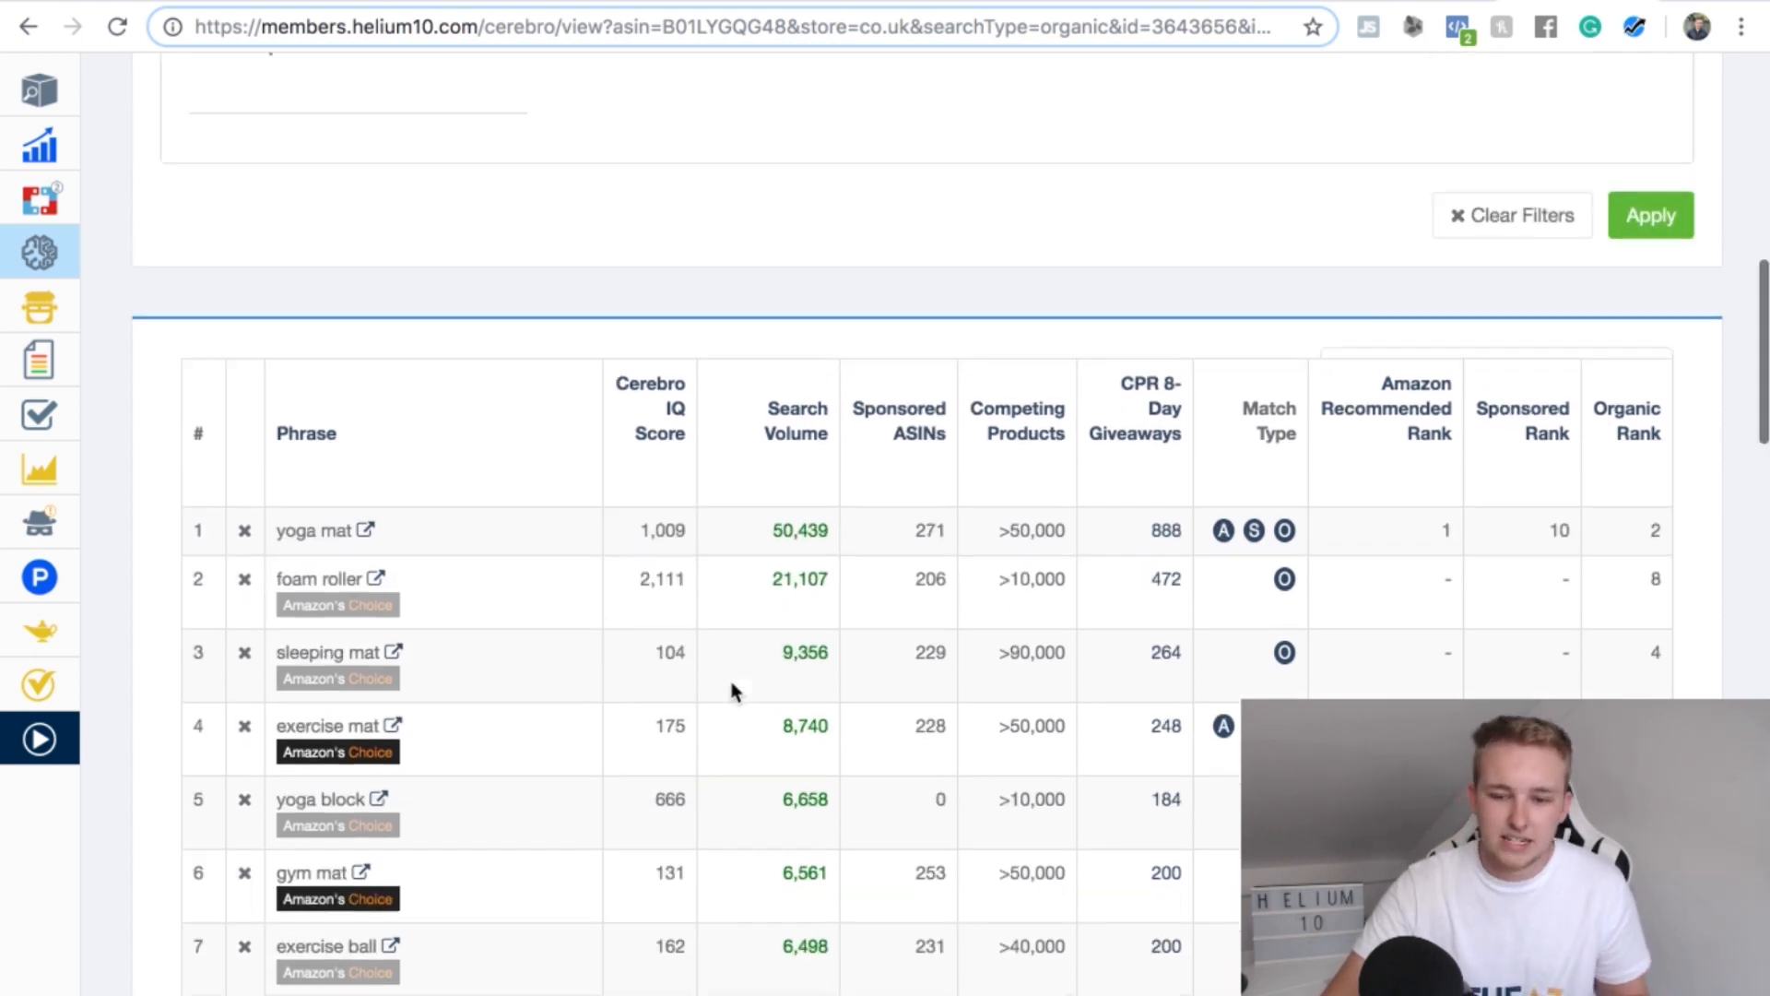
{"action": "scroll", "coordinate": [731, 685], "scroll_direction": "up", "scroll_amount": 2}
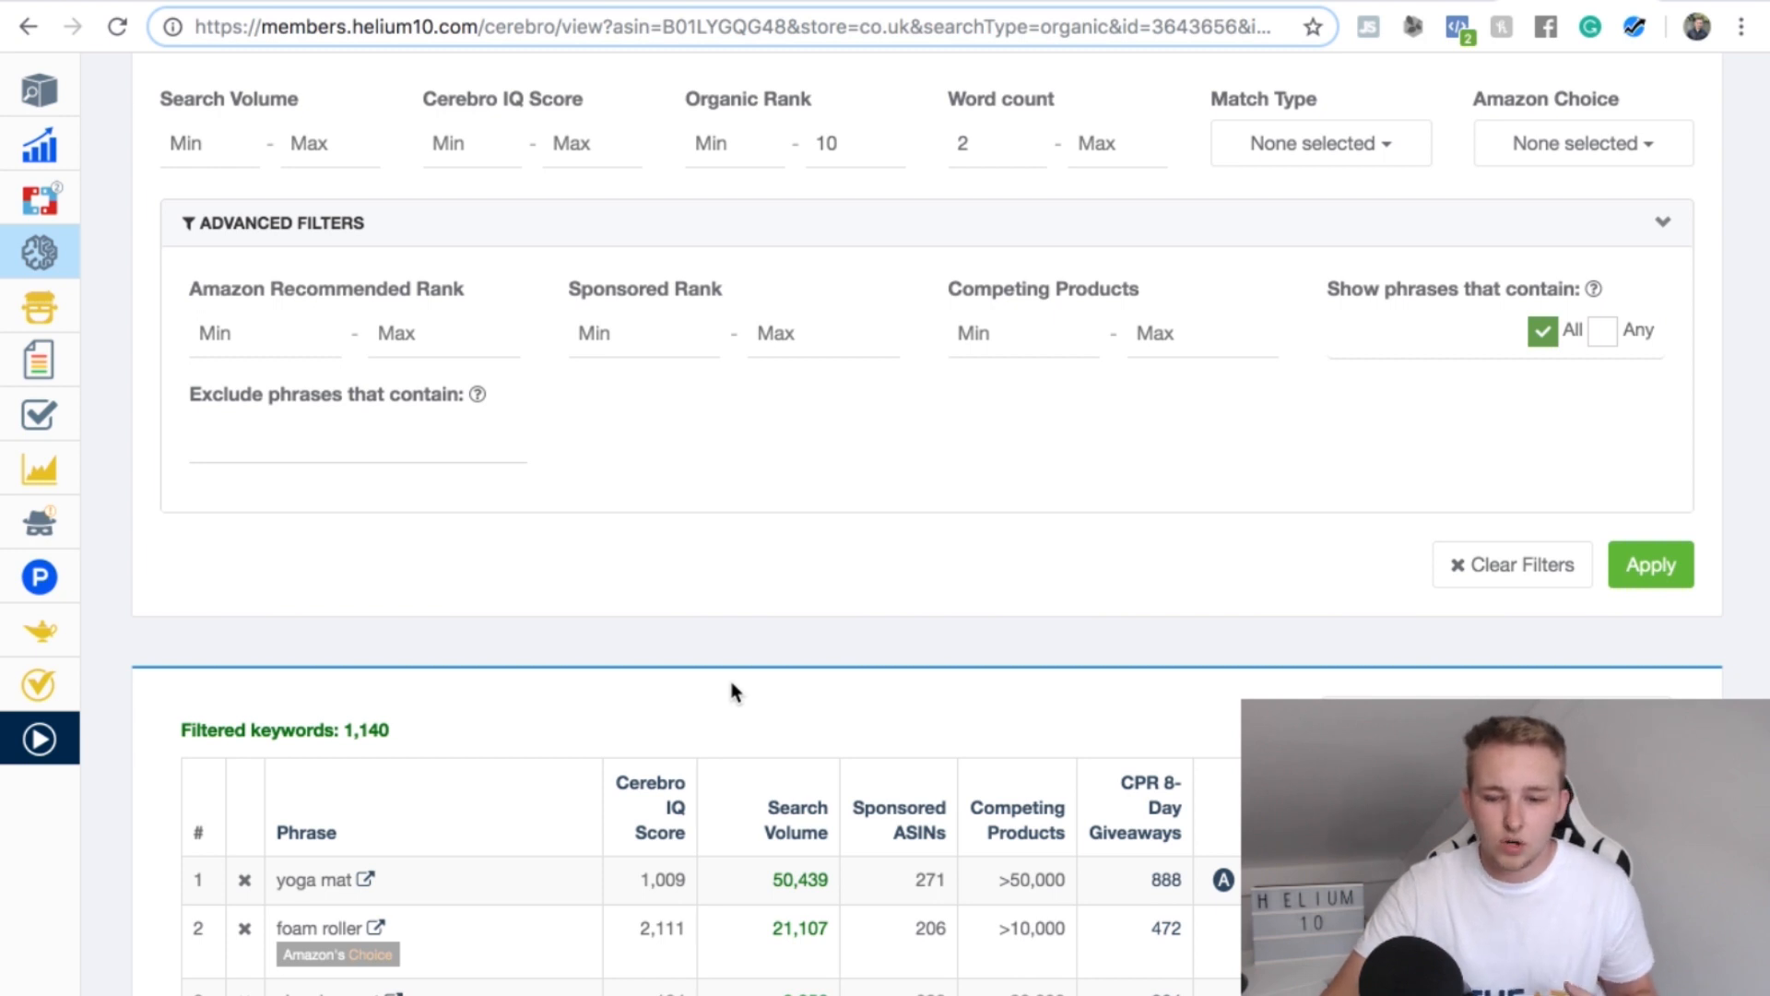
{"action": "scroll", "coordinate": [876, 604], "scroll_direction": "down", "scroll_amount": 2}
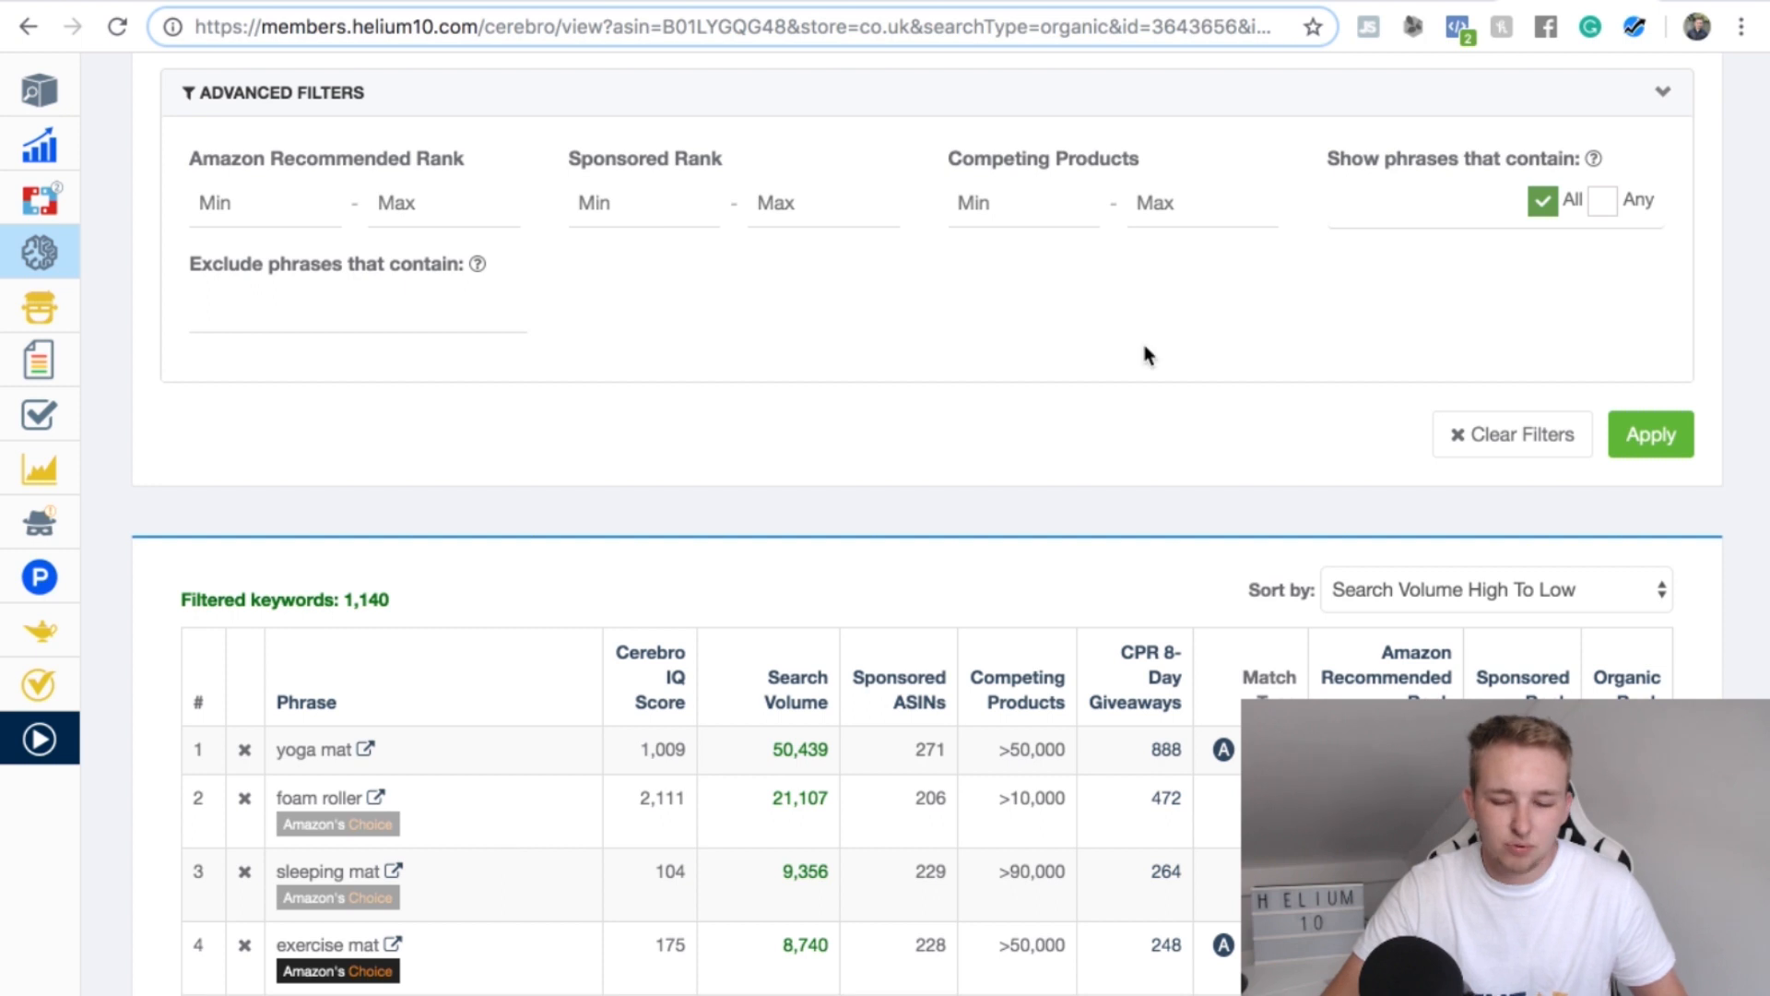
{"action": "left_click", "coordinate": [1407, 212]}
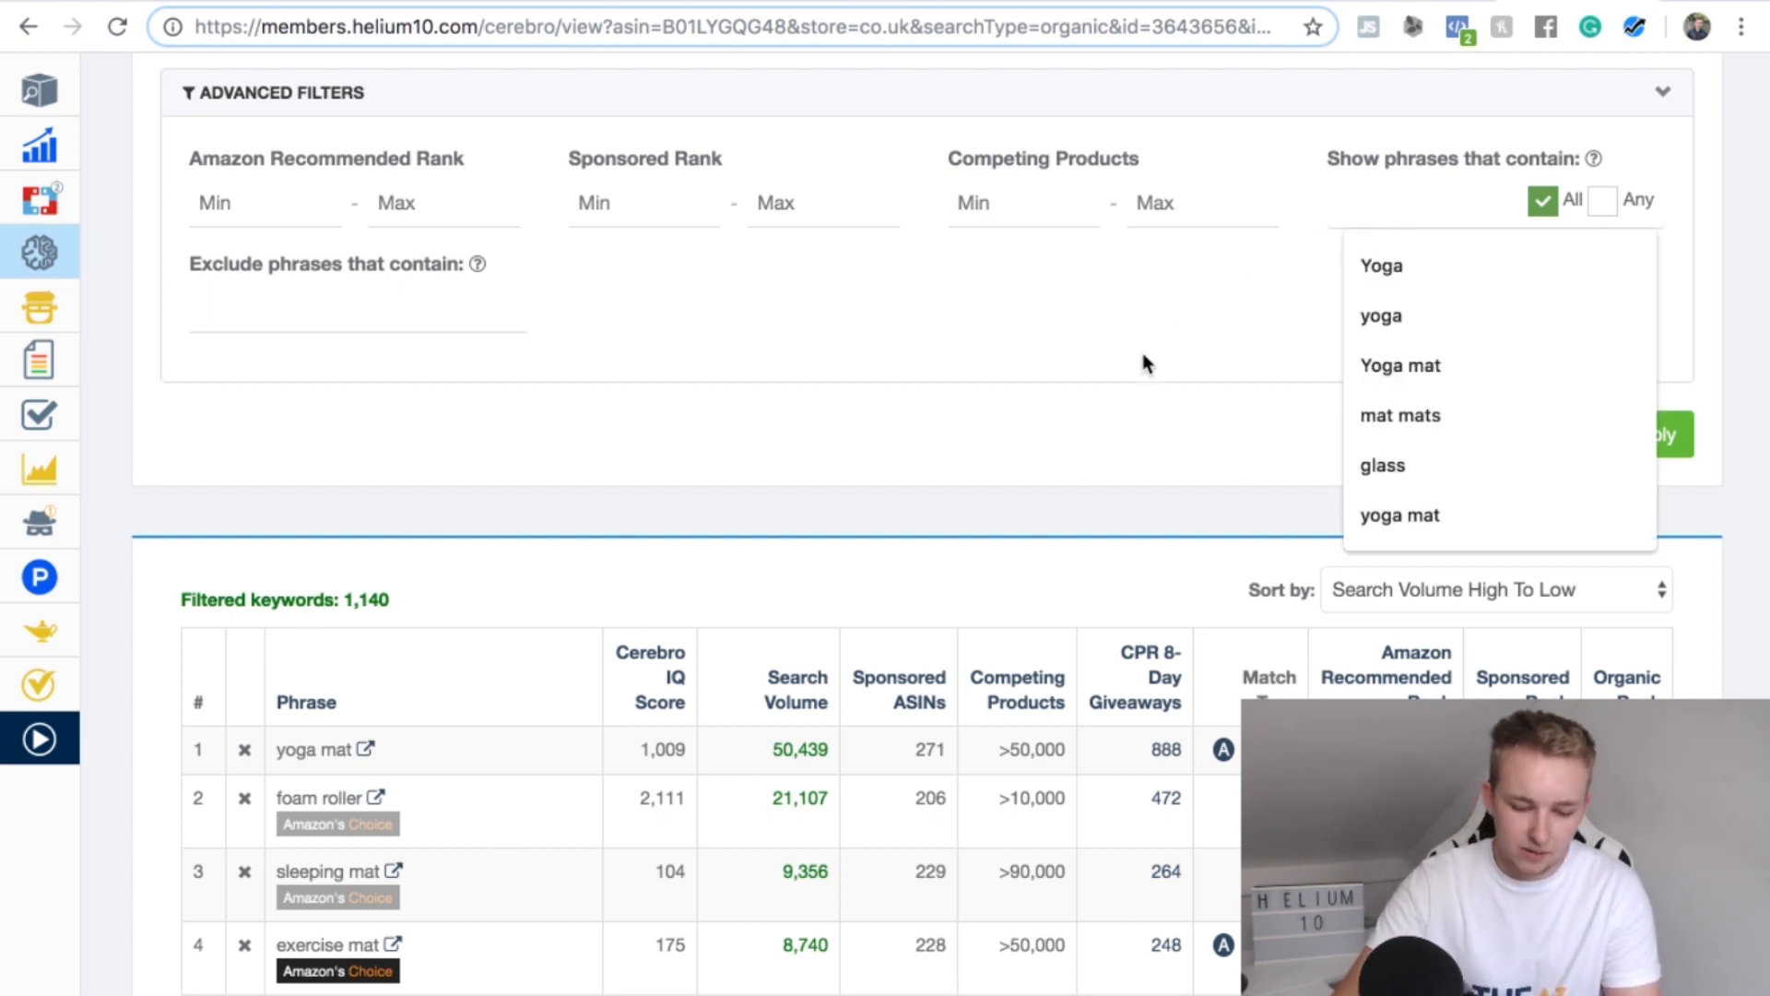
{"action": "type", "text": "yoga"}
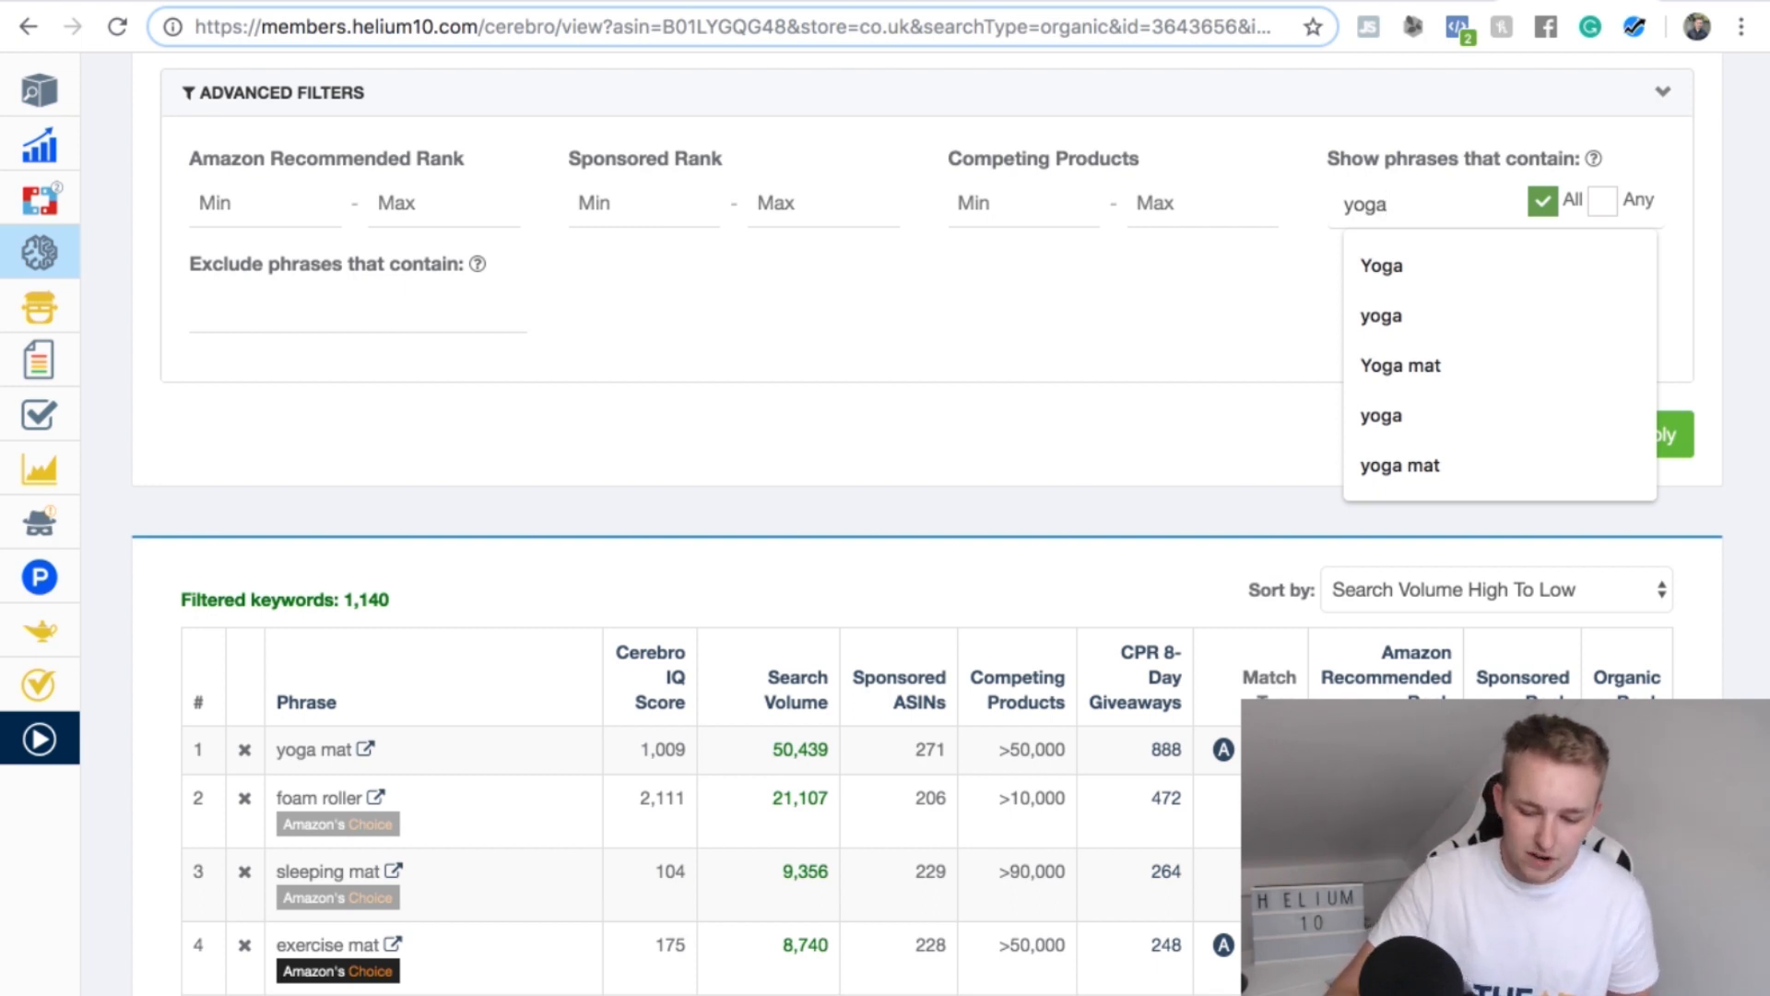
{"action": "key", "text": "Return"}
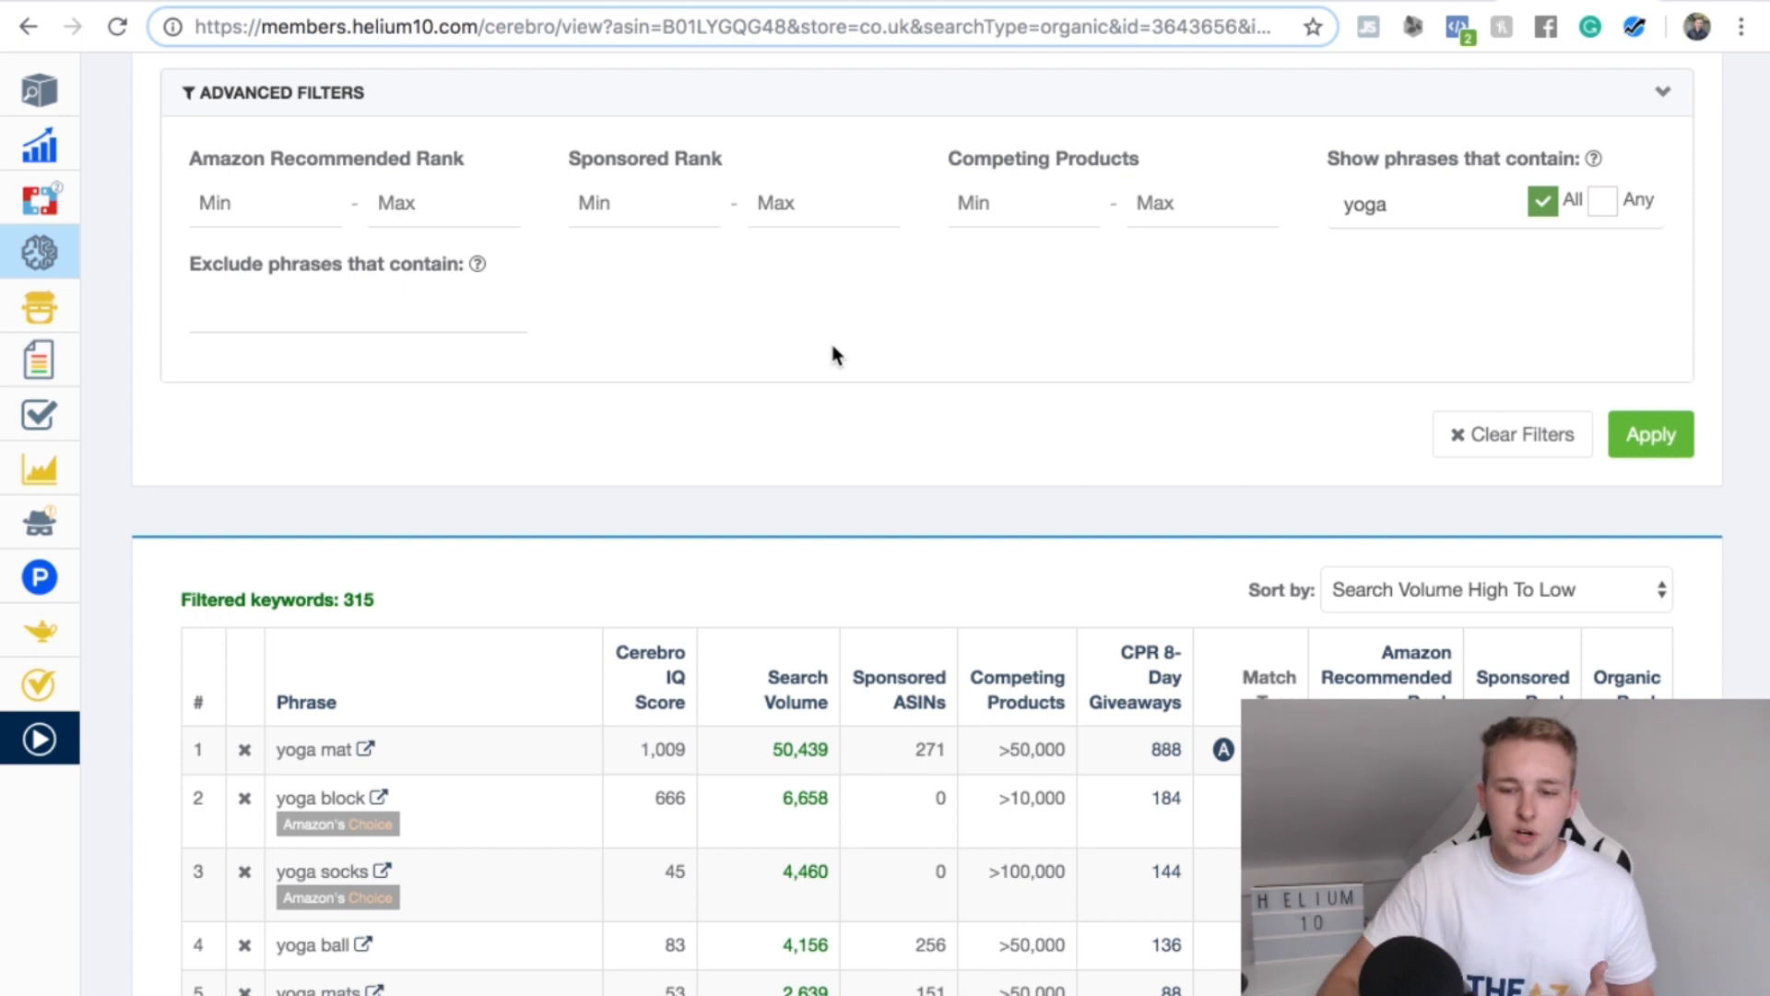
Look through the yoga phrases in the keyword table for those relevant to the mat
{"action": "scroll", "coordinate": [833, 355], "scroll_direction": "down", "scroll_amount": 1}
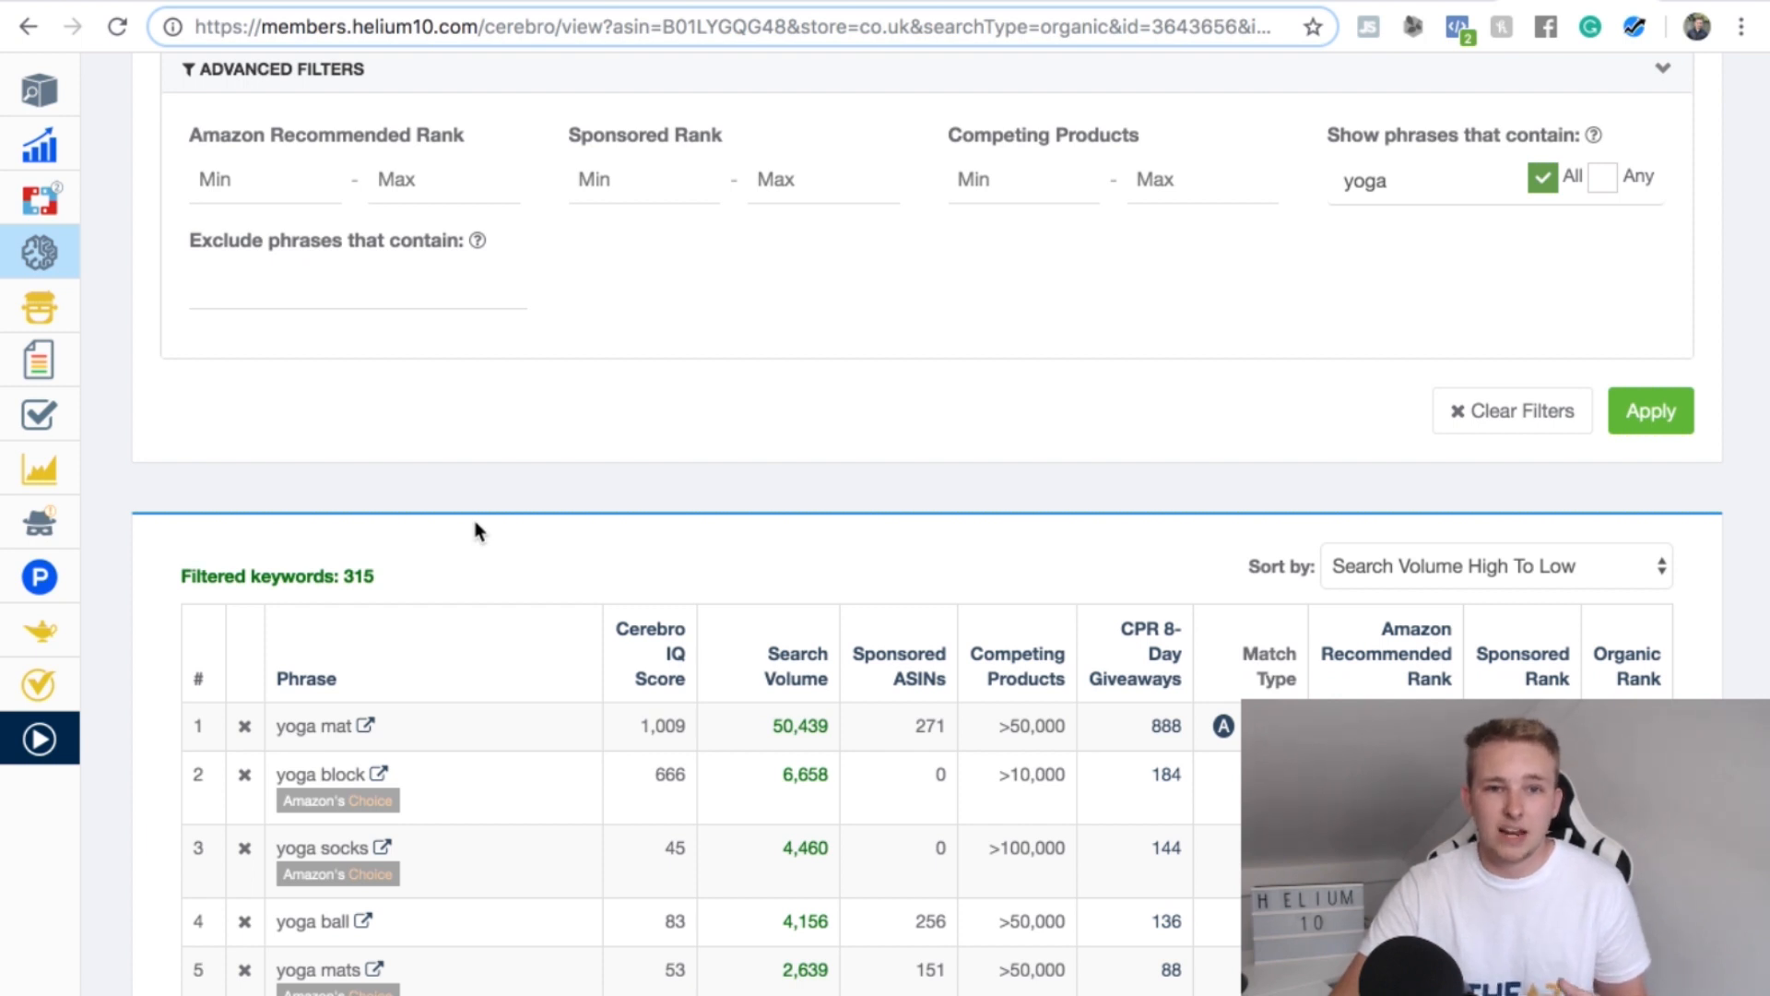
{"action": "scroll", "coordinate": [475, 530], "scroll_direction": "down", "scroll_amount": 3}
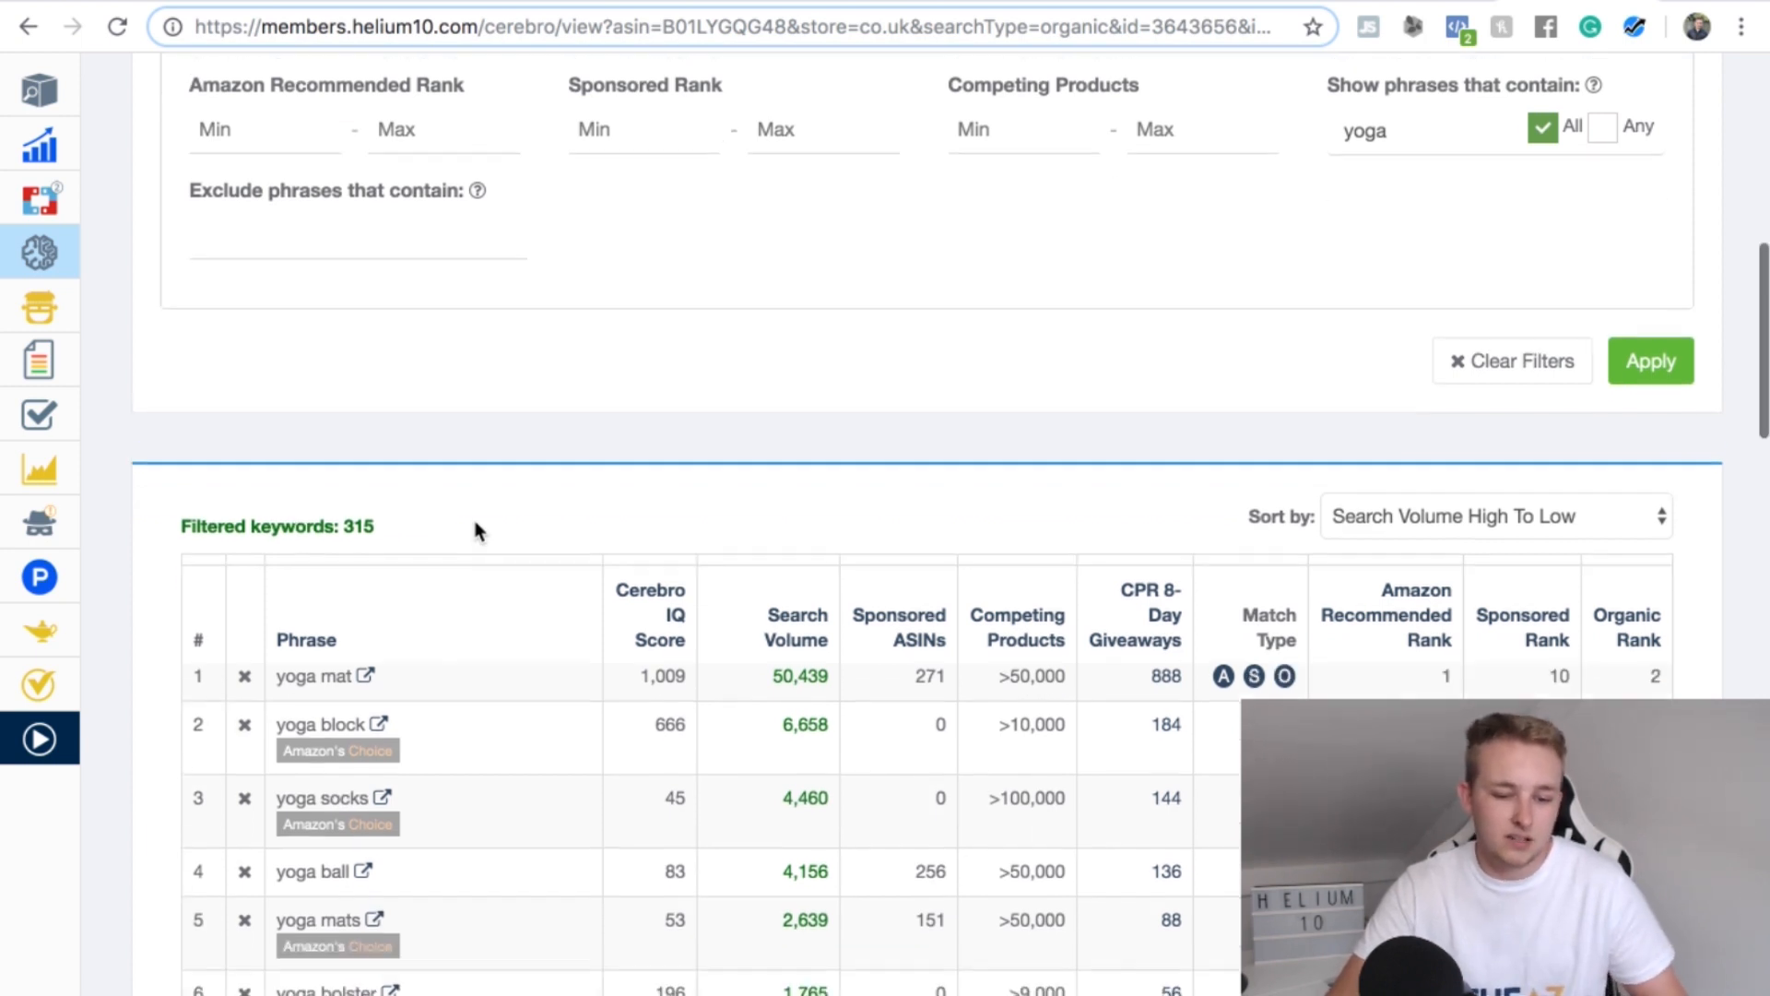
{"action": "scroll", "coordinate": [475, 530], "scroll_direction": "down", "scroll_amount": 3}
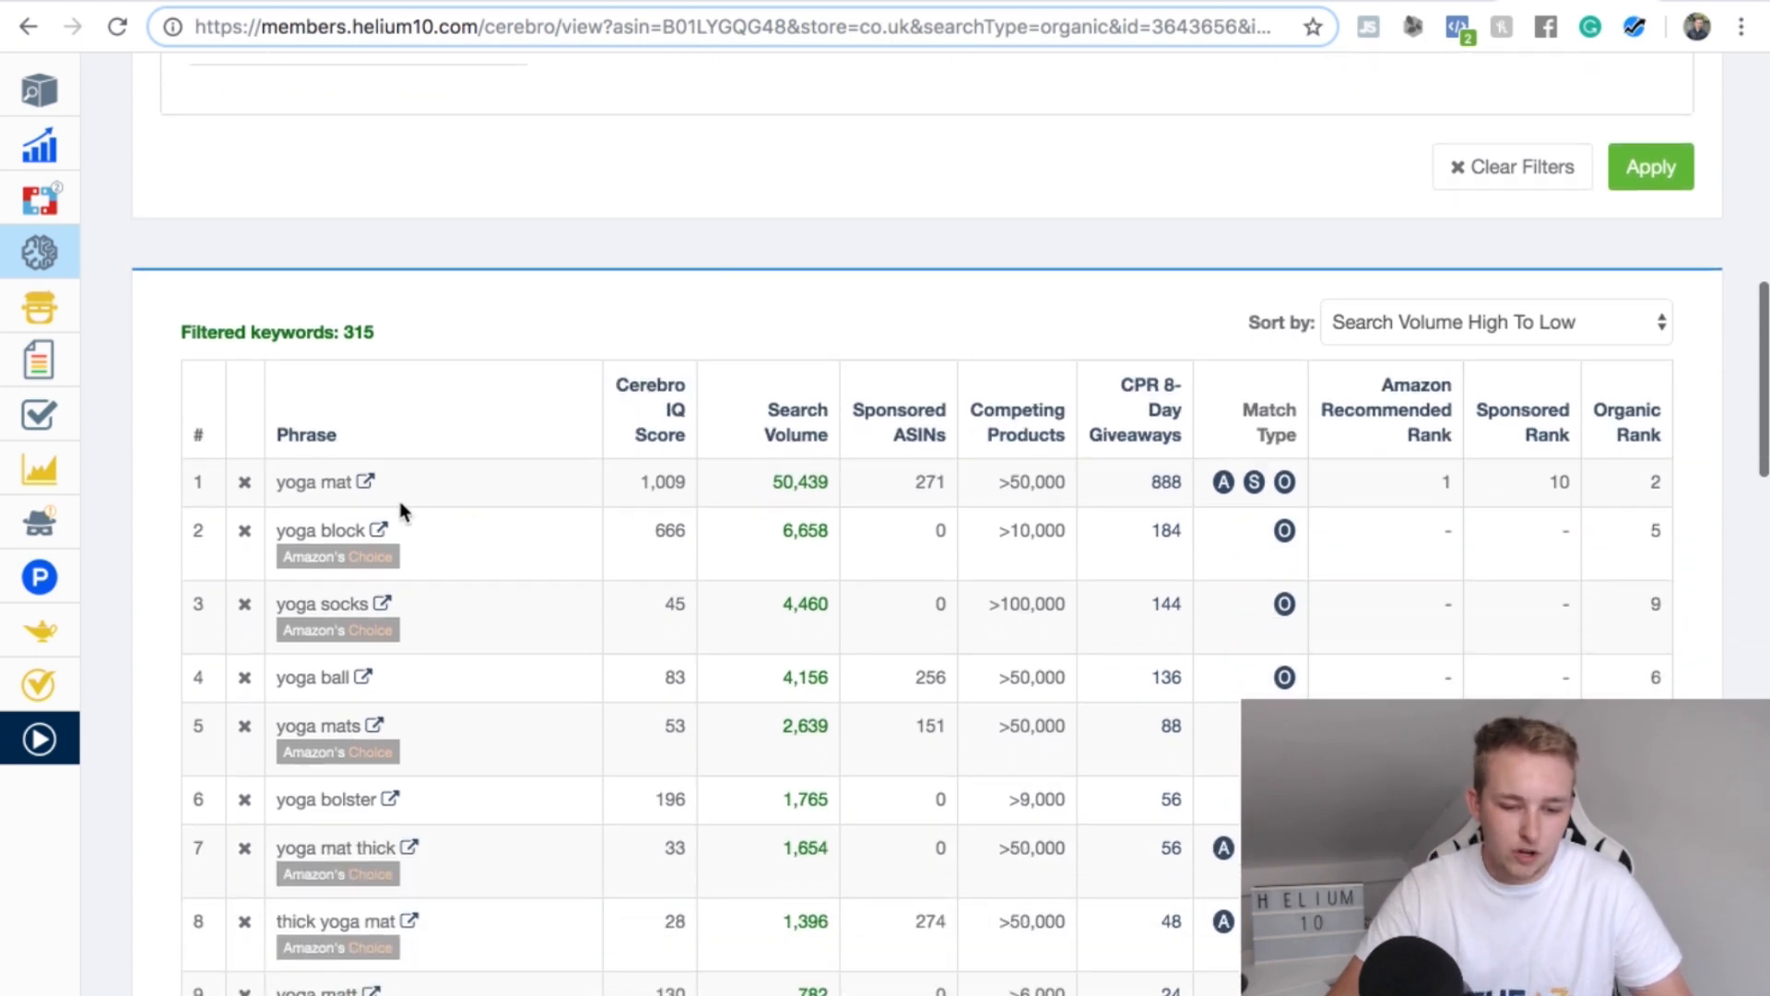
{"action": "scroll", "coordinate": [449, 590], "scroll_direction": "down", "scroll_amount": 2}
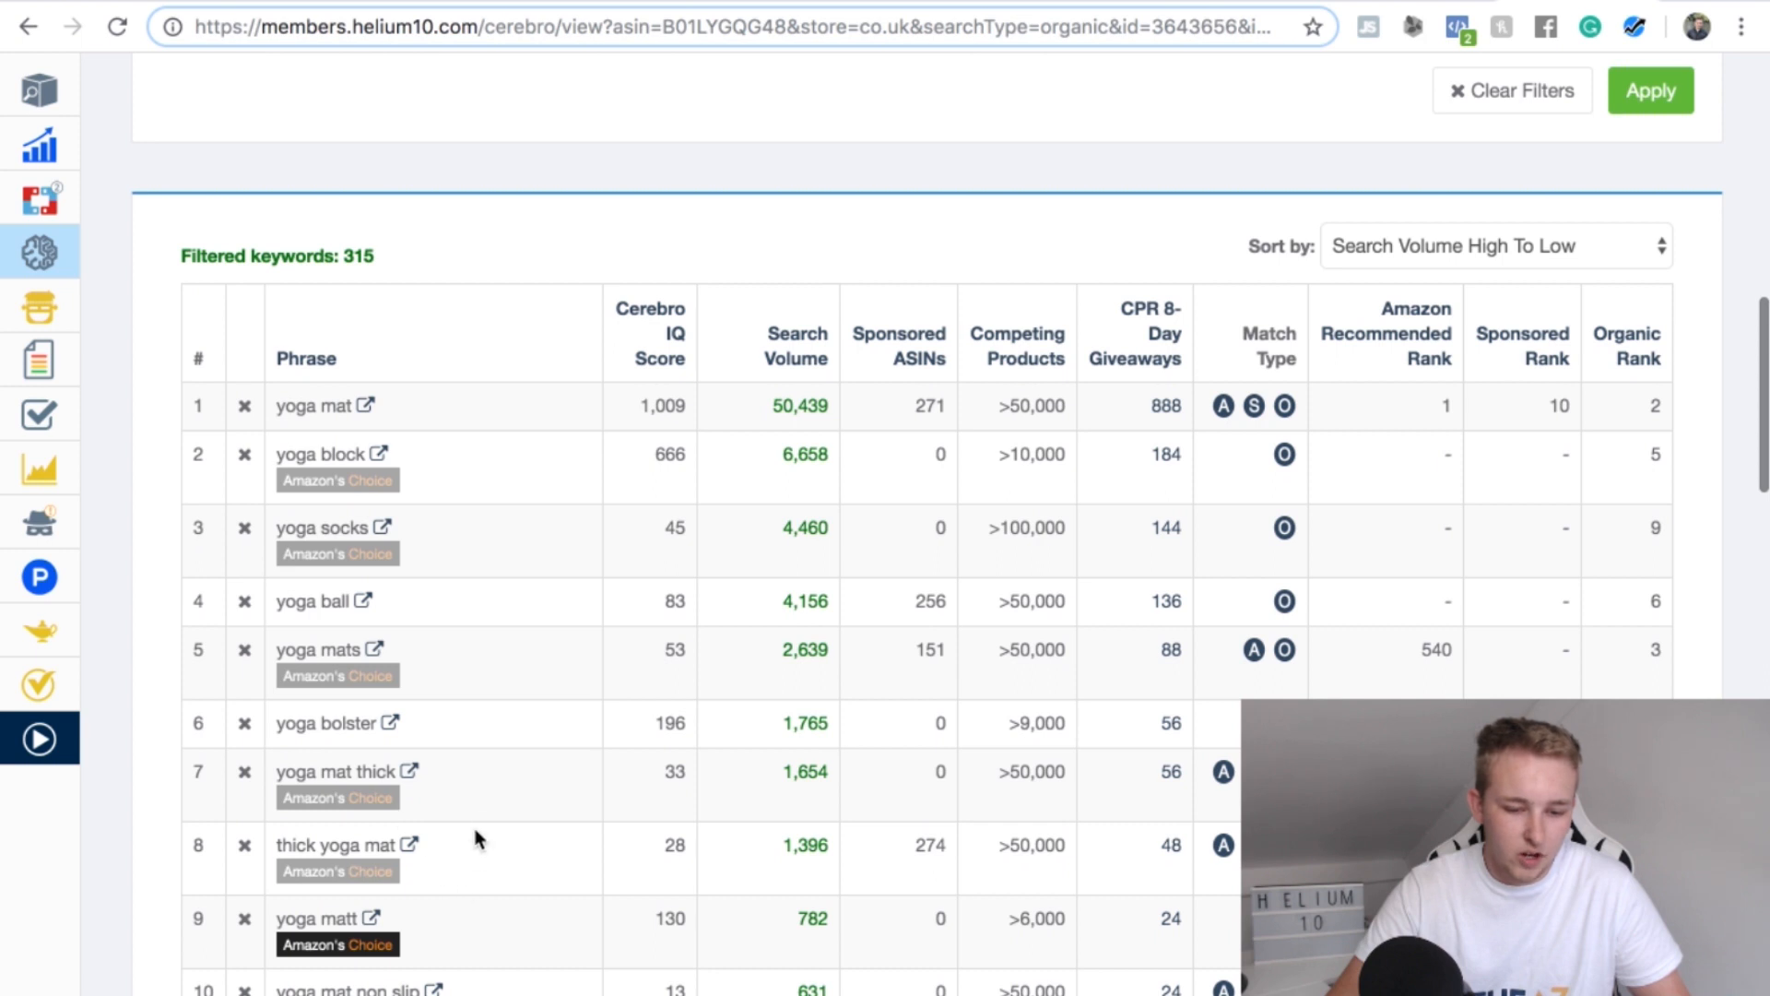
{"action": "scroll", "coordinate": [515, 790], "scroll_direction": "down", "scroll_amount": 2}
{"action": "scroll", "coordinate": [514, 793], "scroll_direction": "down", "scroll_amount": 4}
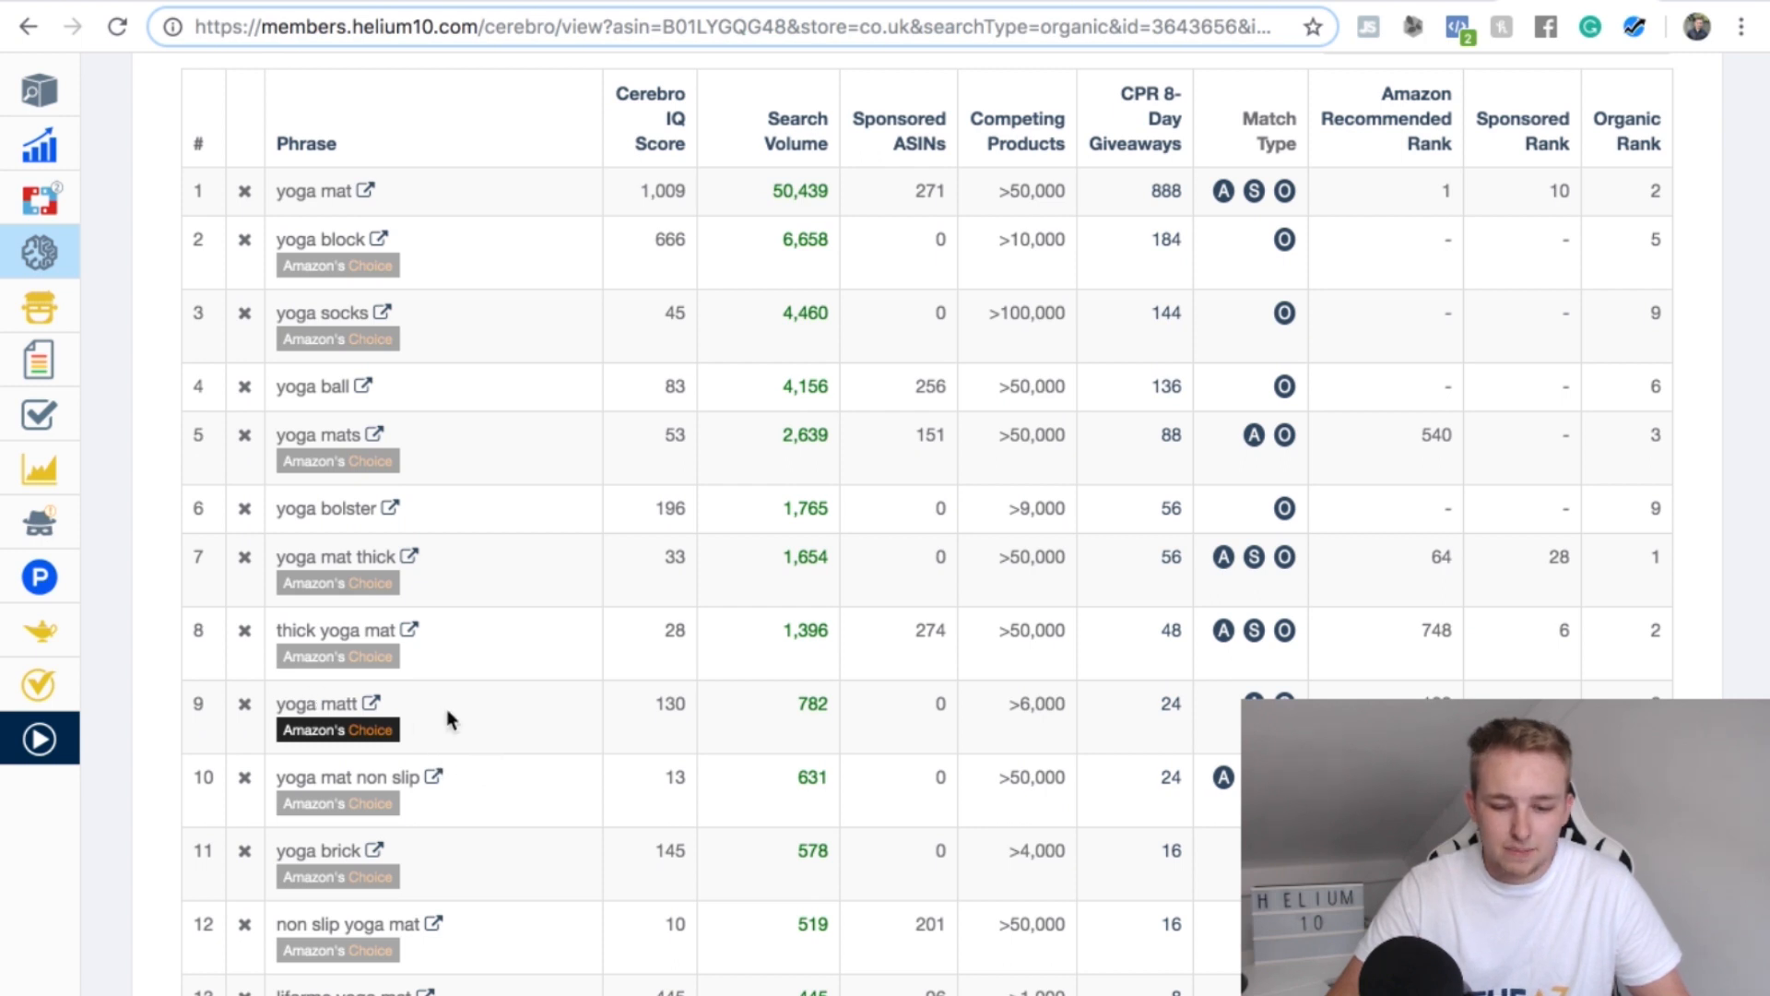
Set the match type filter to Organic and Amazon Recommended and apply it to the keyword table
{"action": "scroll", "coordinate": [544, 568], "scroll_direction": "up", "scroll_amount": 5}
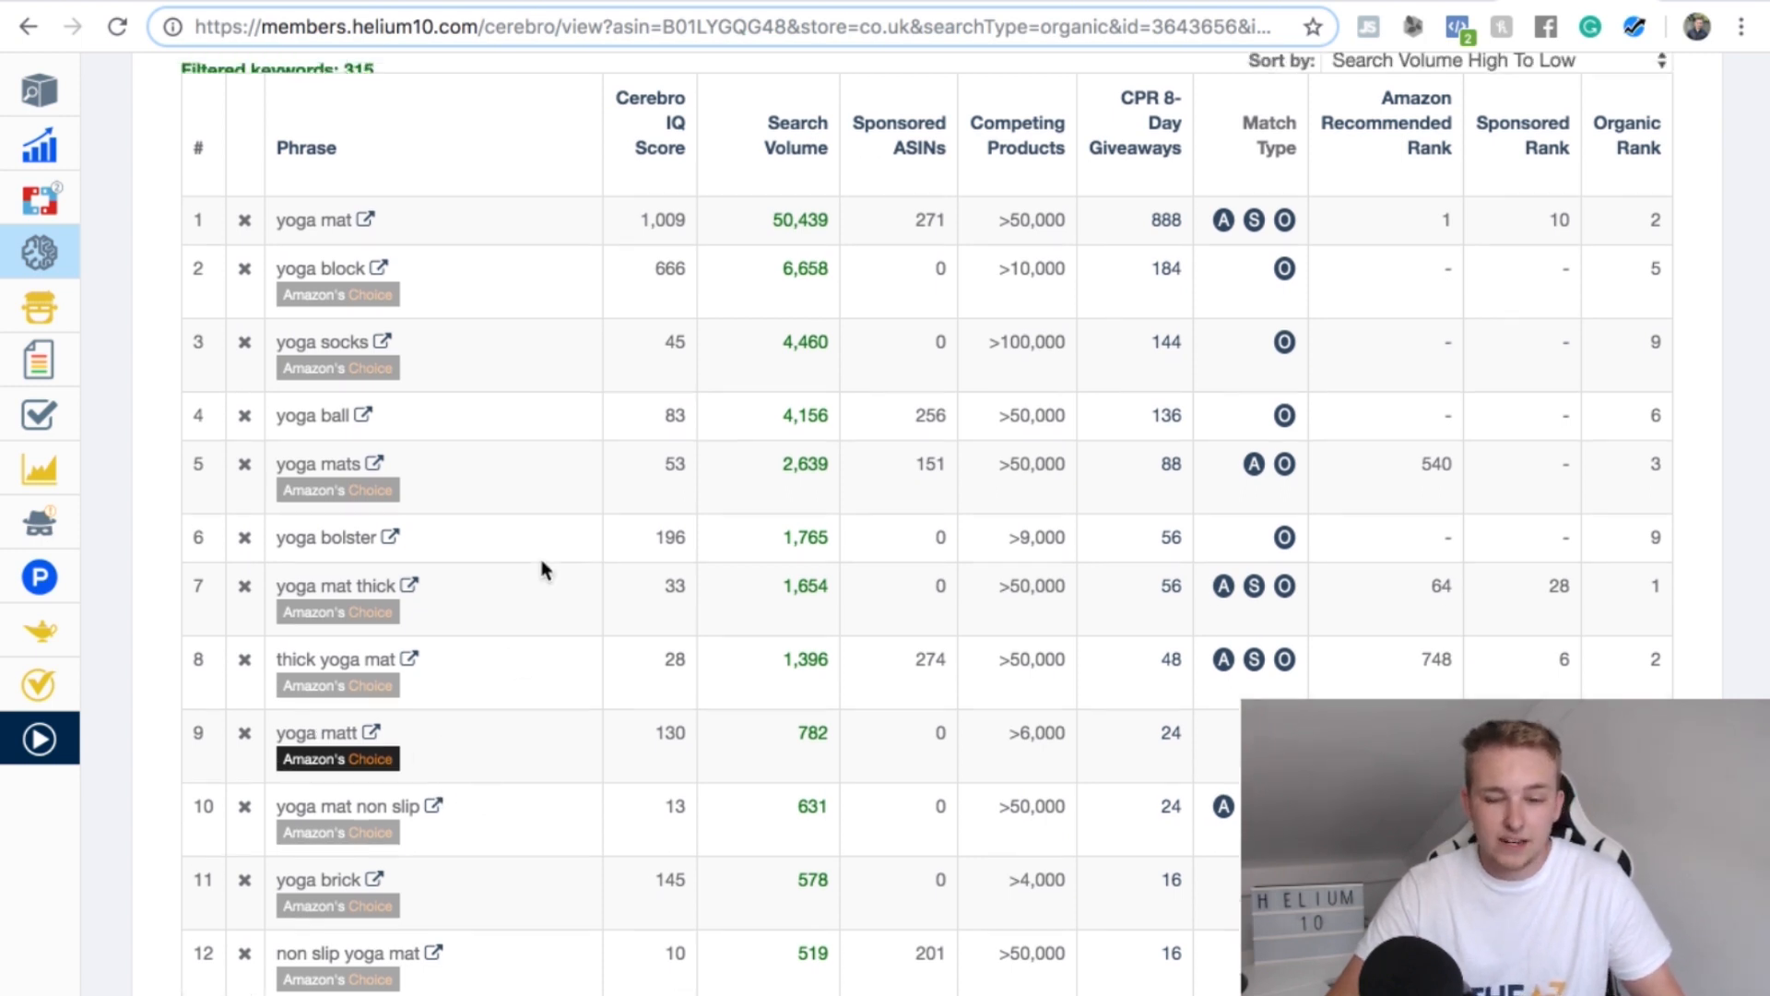
{"action": "scroll", "coordinate": [544, 567], "scroll_direction": "up", "scroll_amount": 5}
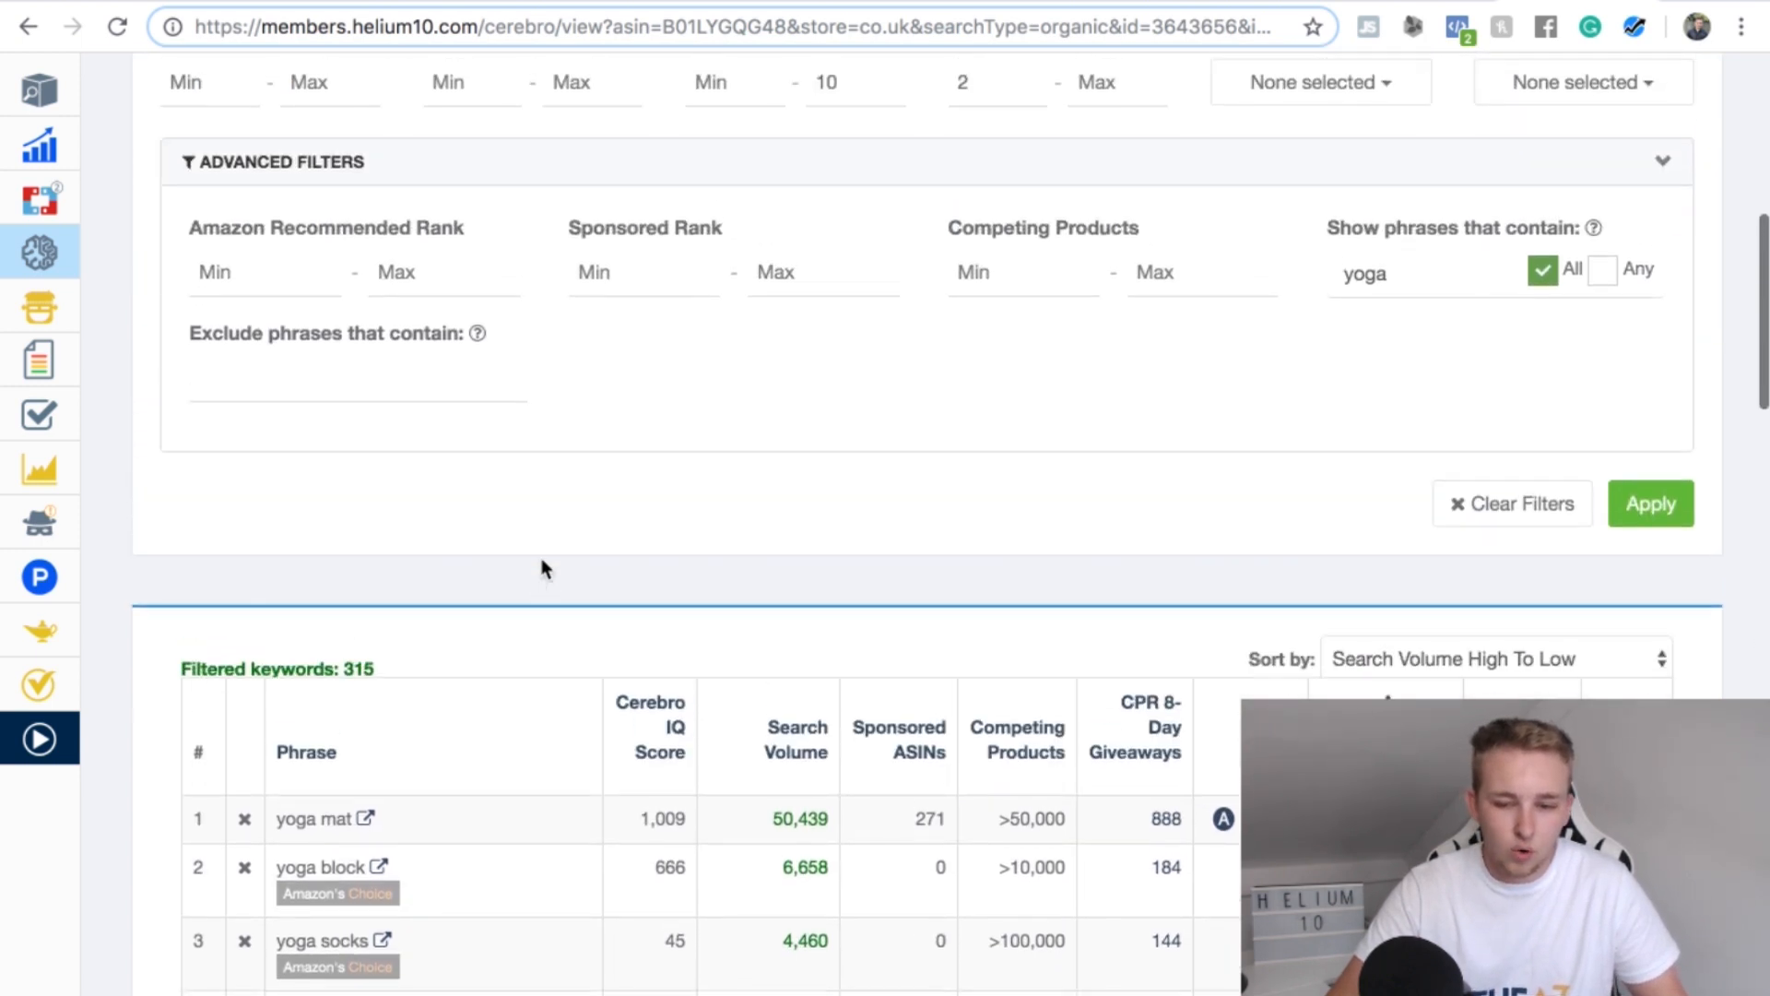
{"action": "scroll", "coordinate": [881, 542], "scroll_direction": "up", "scroll_amount": 1}
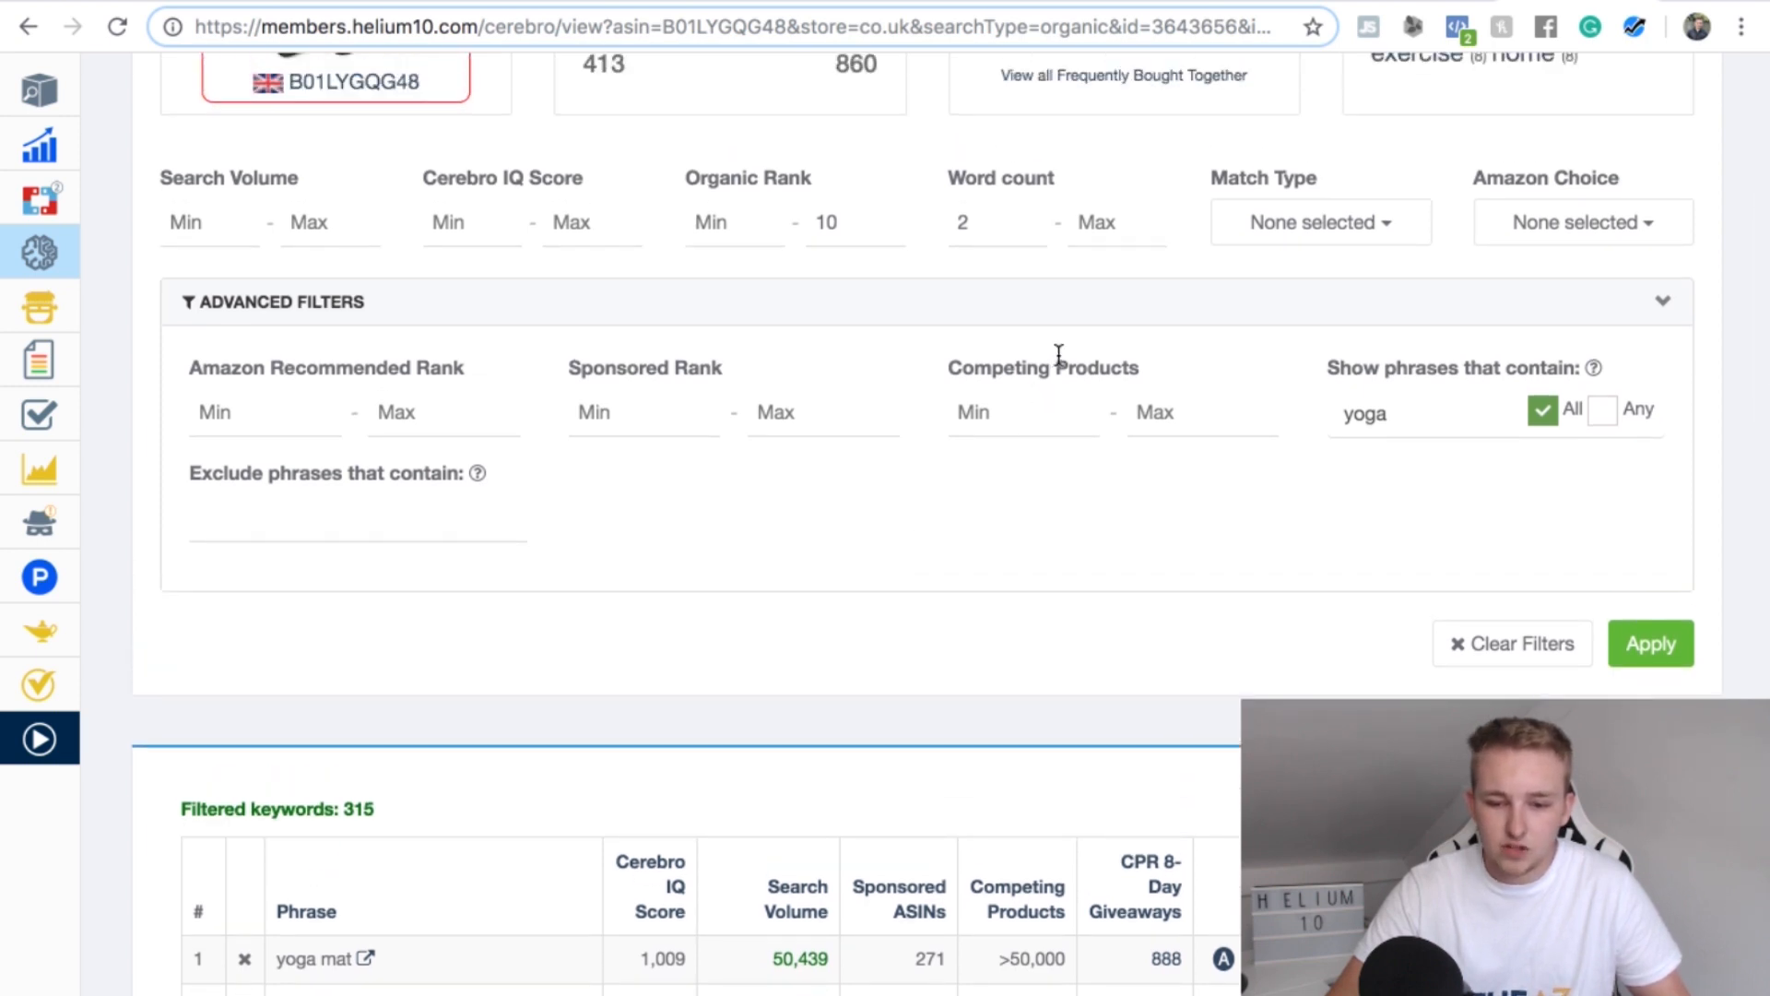
{"action": "left_click", "coordinate": [1309, 225]}
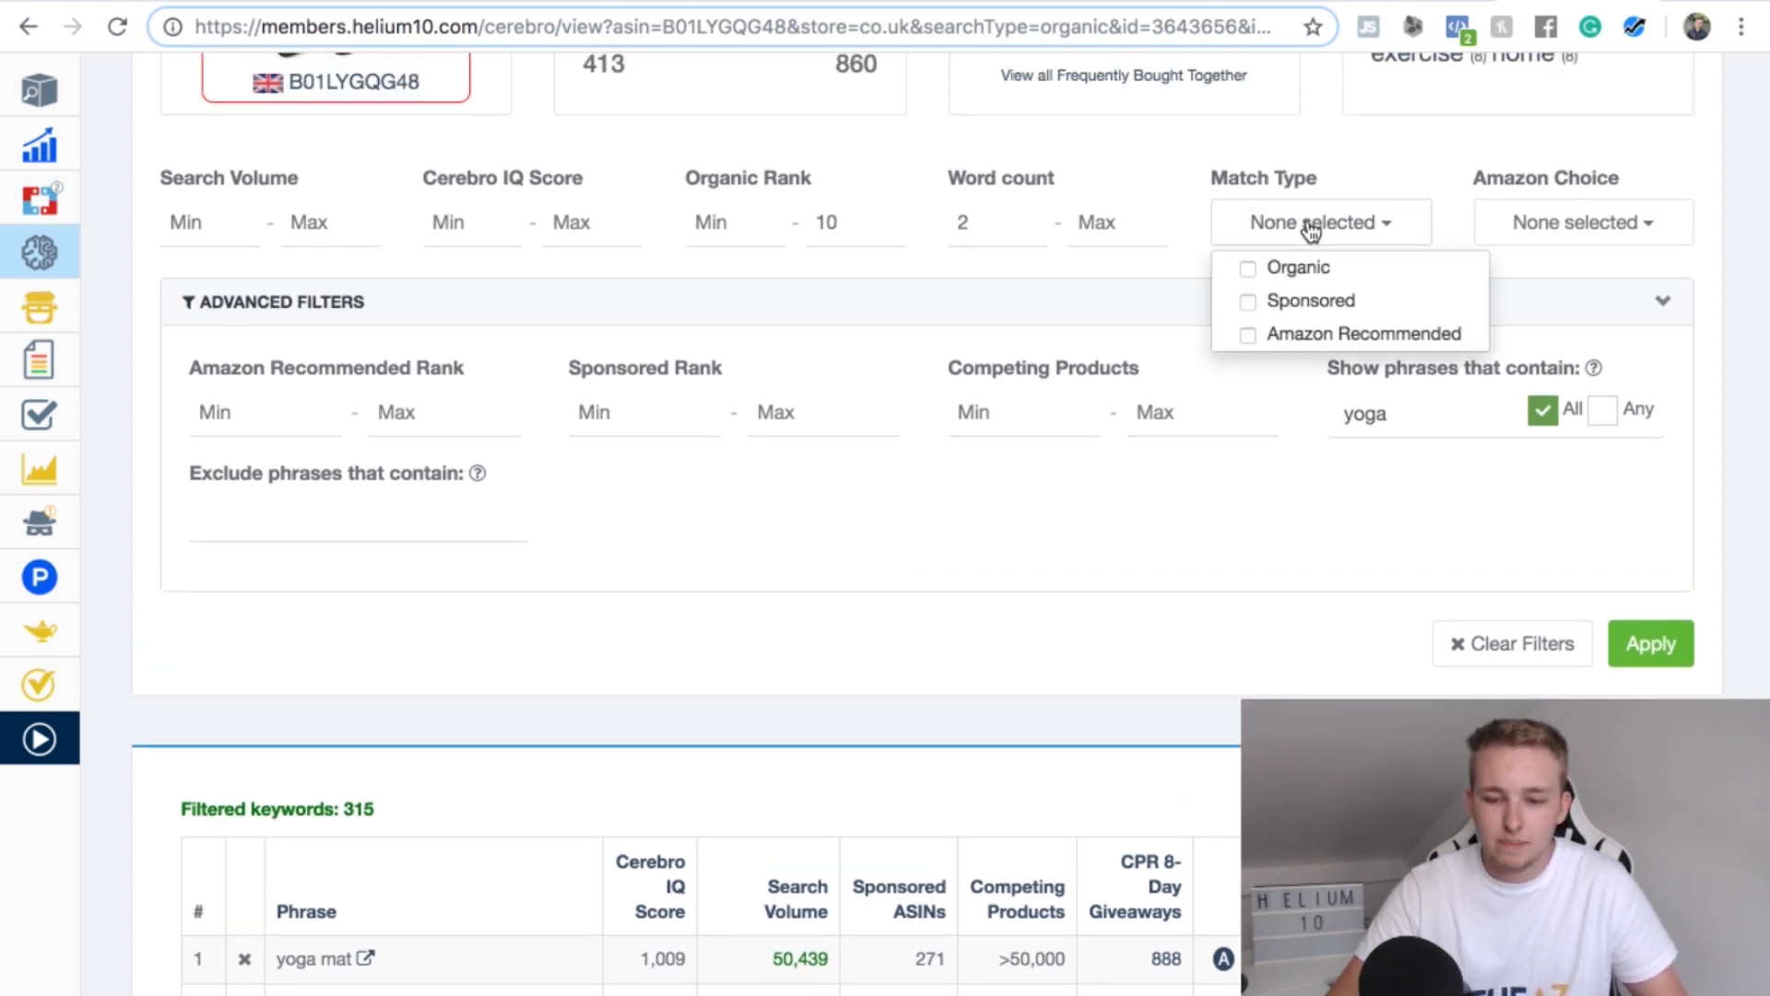
{"action": "left_click", "coordinate": [1261, 270]}
{"action": "left_click", "coordinate": [1270, 341]}
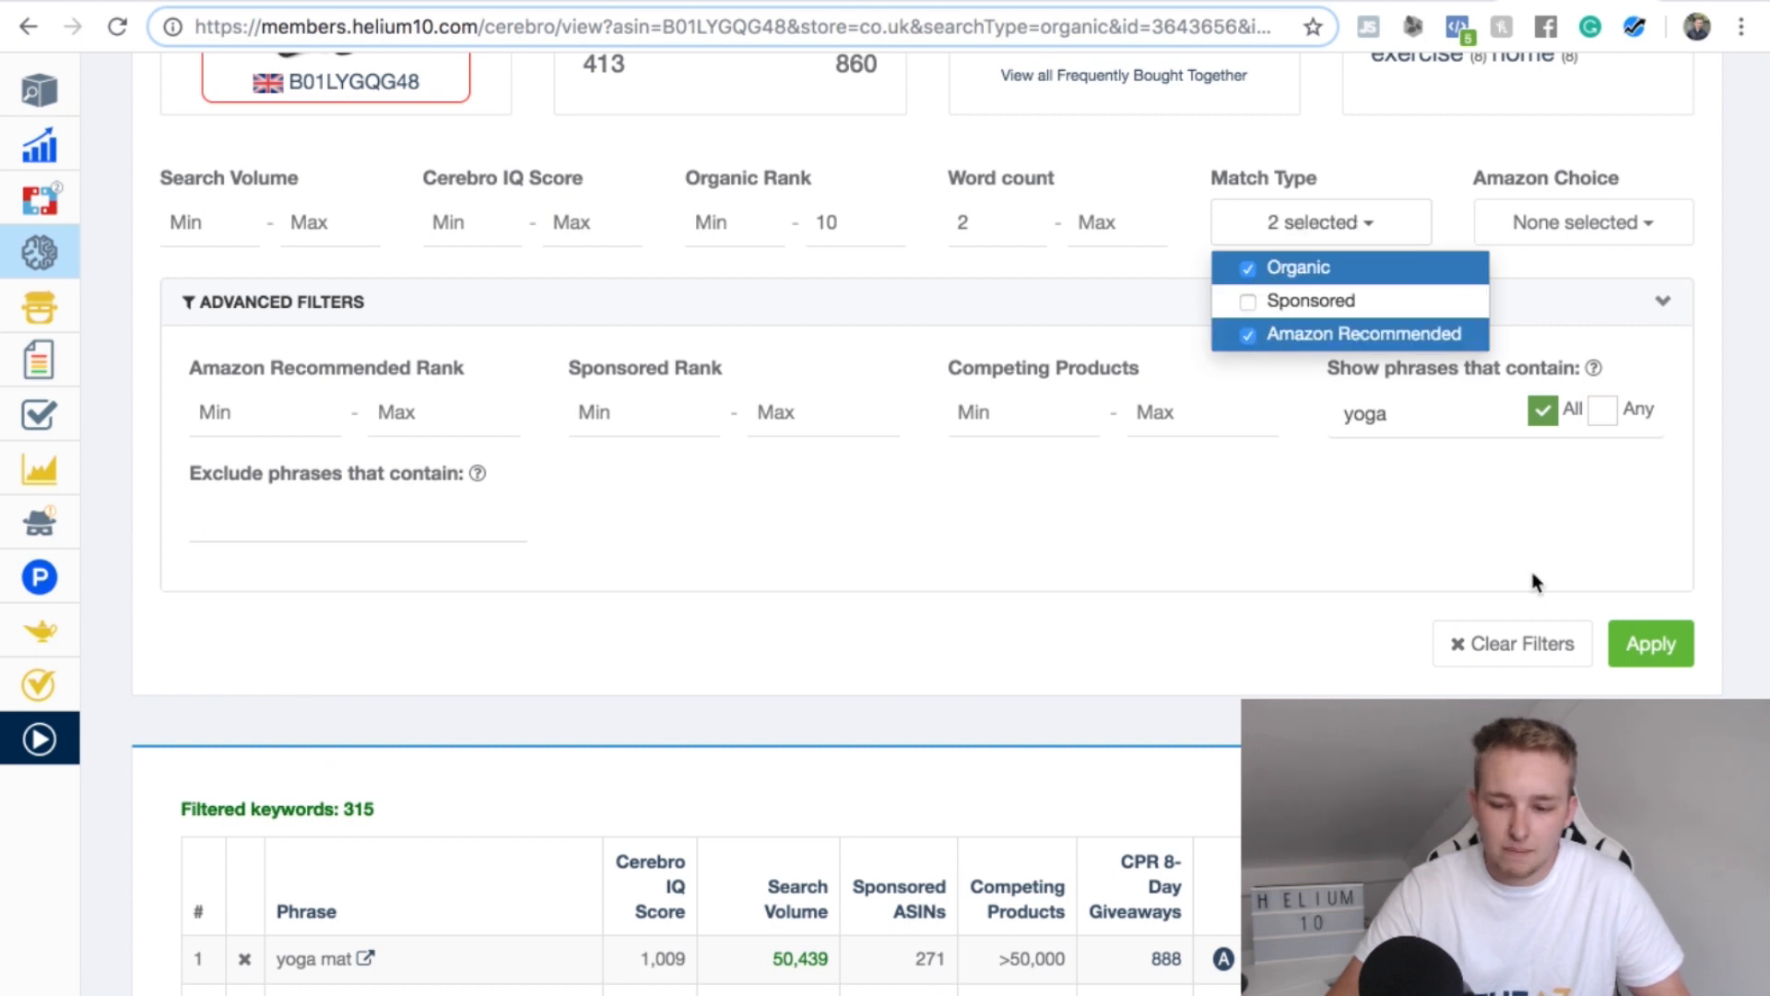
{"action": "left_click", "coordinate": [1638, 651]}
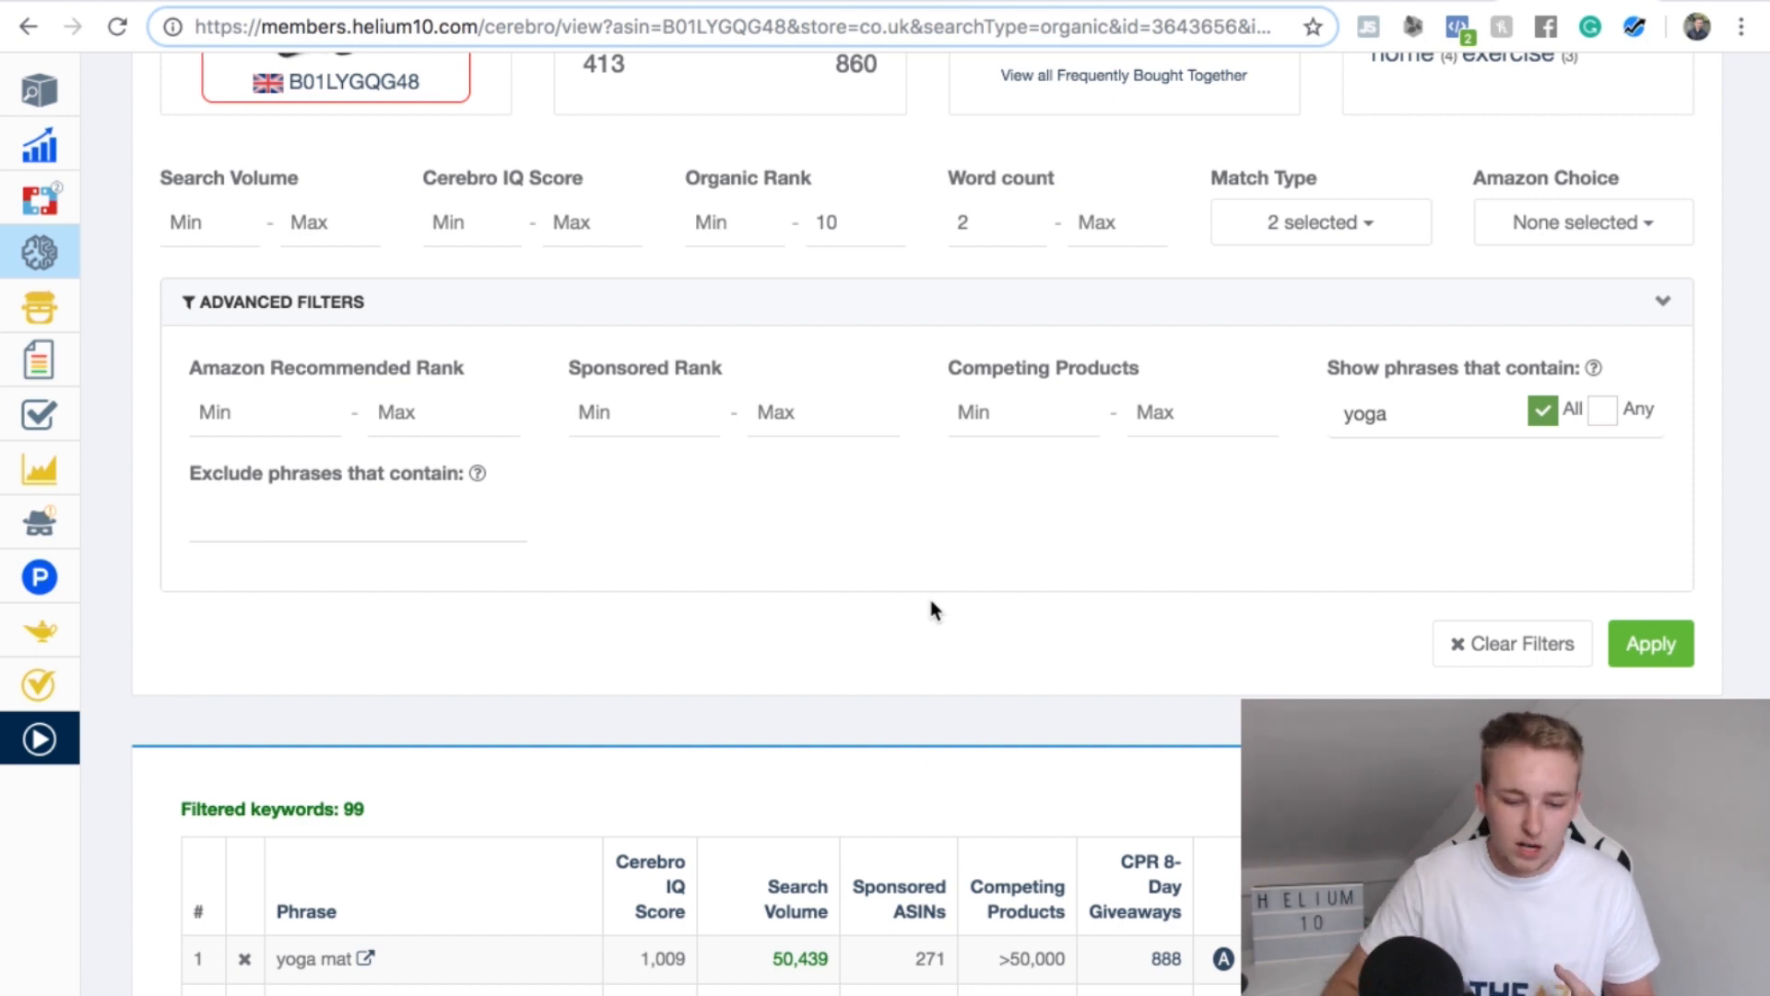
Review the phrase filter and the organic and Amazon-recommended yoga mat keywords, comparing their spelling variants, search volumes and competing products
{"action": "scroll", "coordinate": [930, 601], "scroll_direction": "down", "scroll_amount": 3}
{"action": "scroll", "coordinate": [930, 597], "scroll_direction": "down", "scroll_amount": 5}
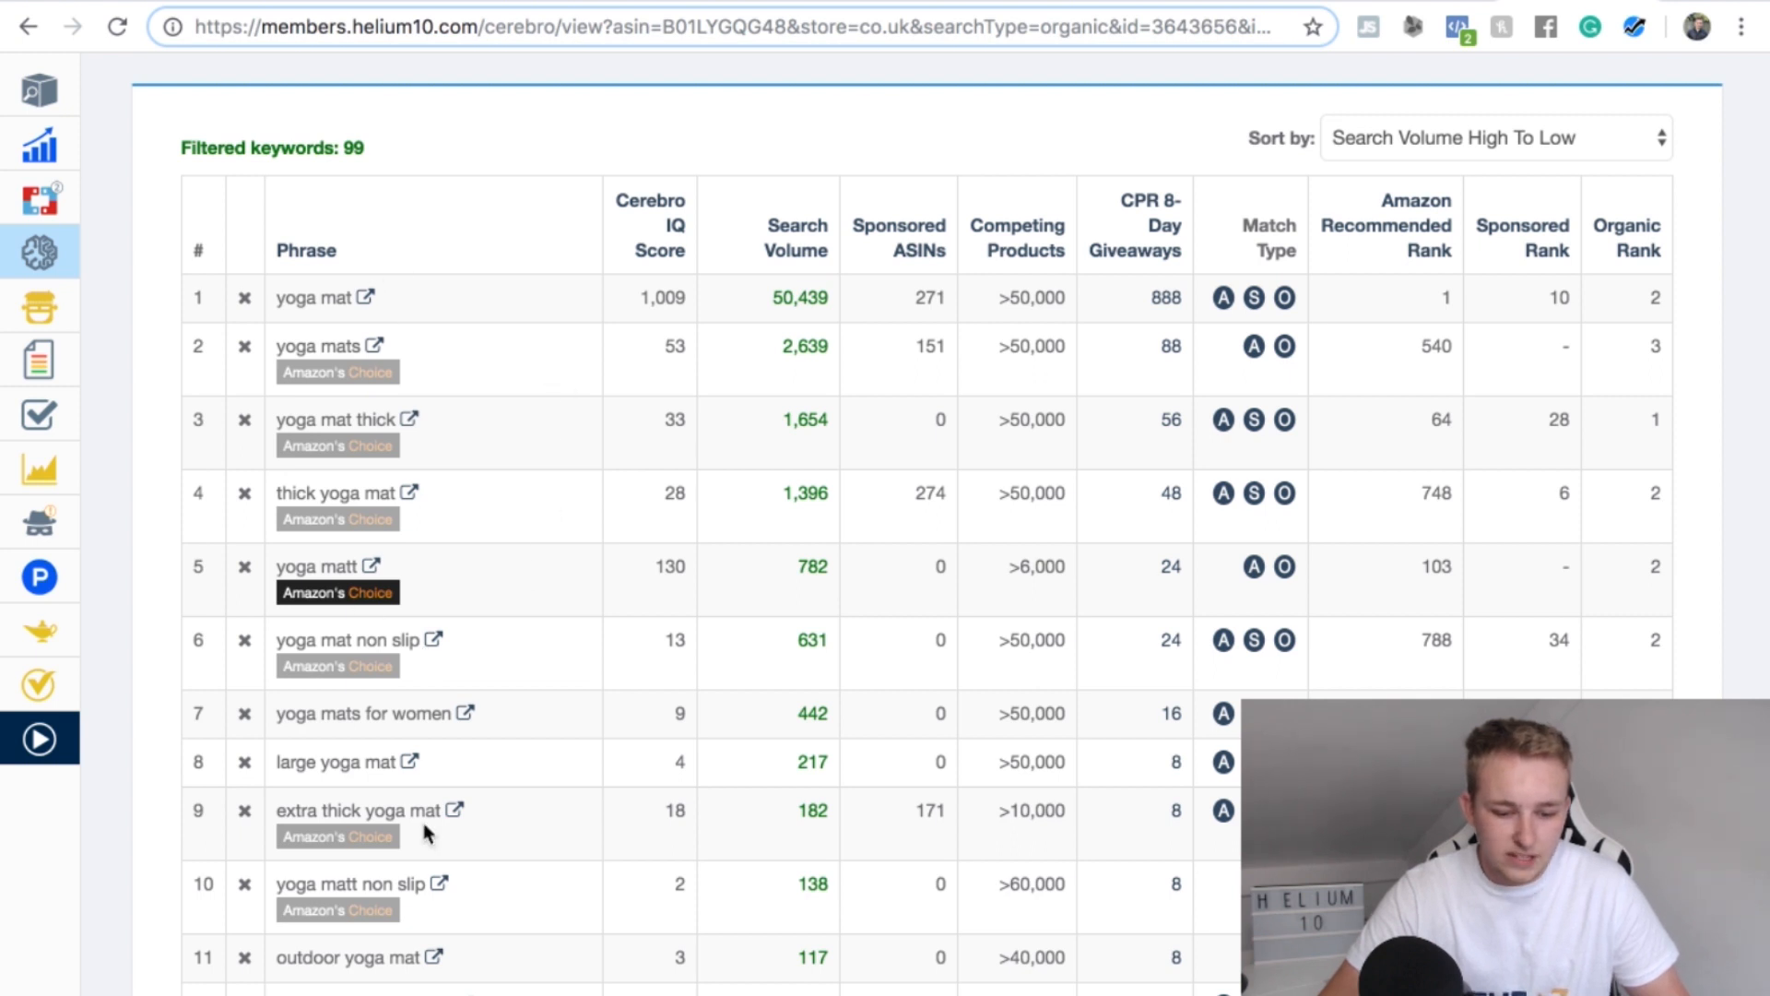
{"action": "scroll", "coordinate": [422, 817], "scroll_direction": "down", "scroll_amount": 10}
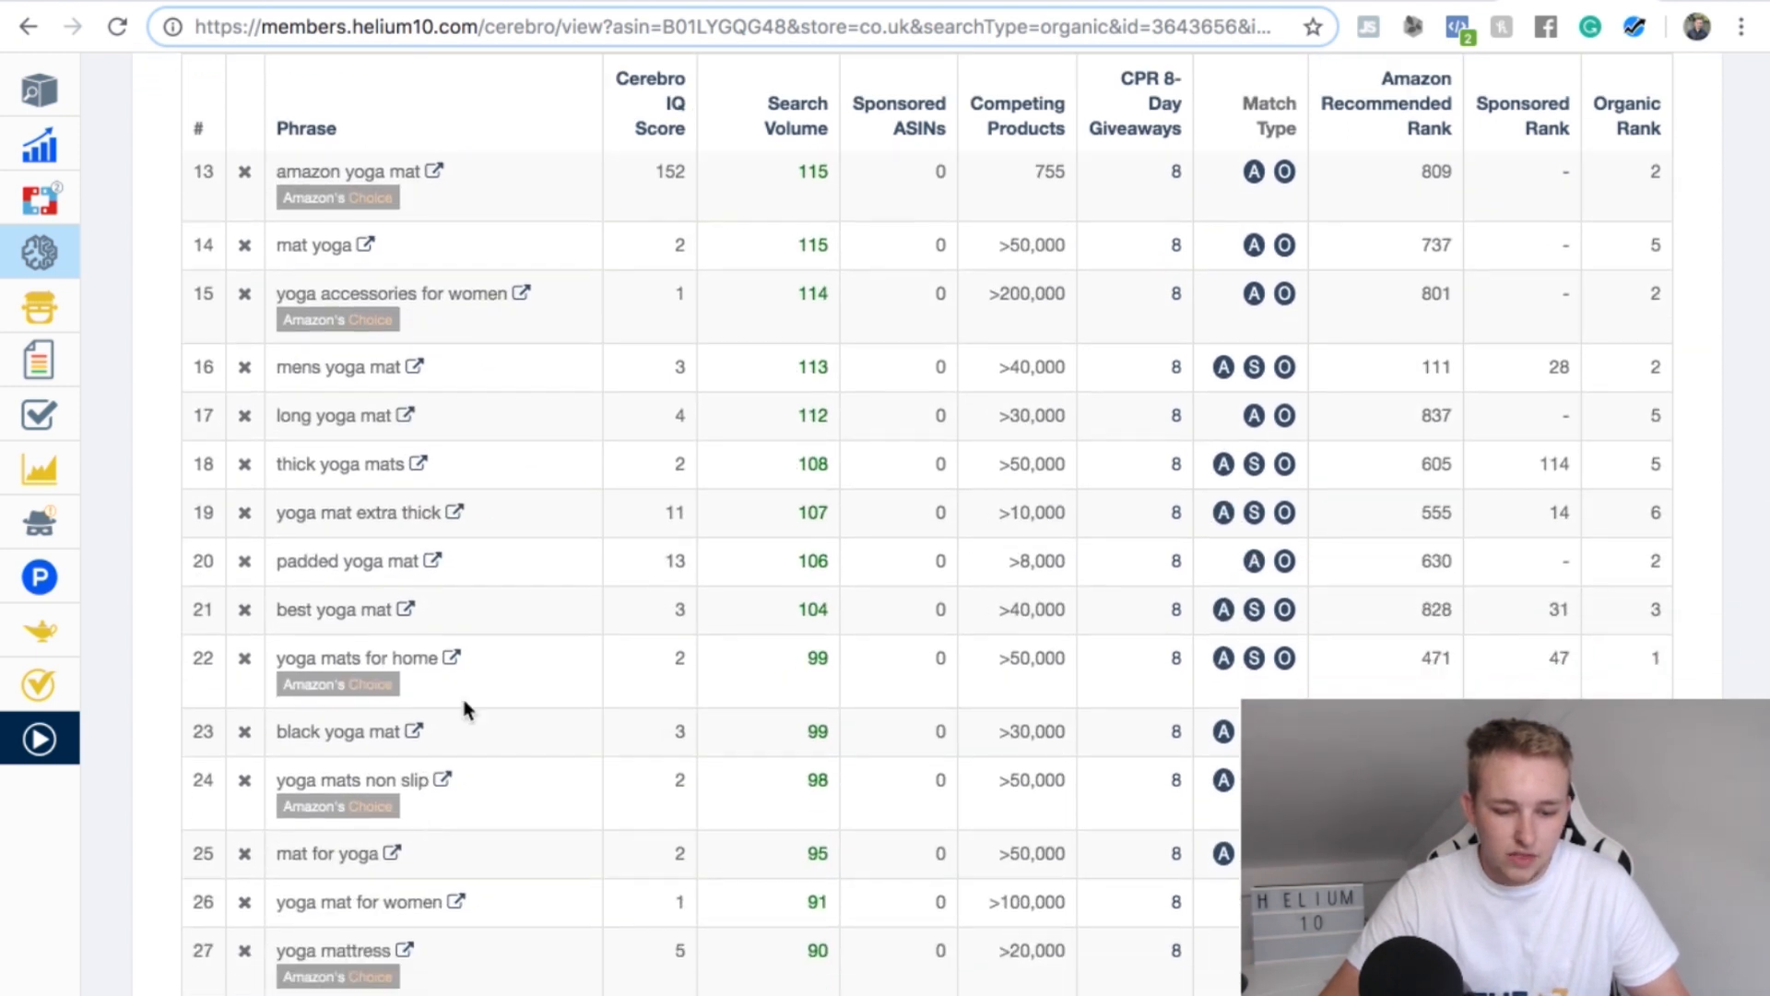
{"action": "scroll", "coordinate": [464, 700], "scroll_direction": "up", "scroll_amount": 15}
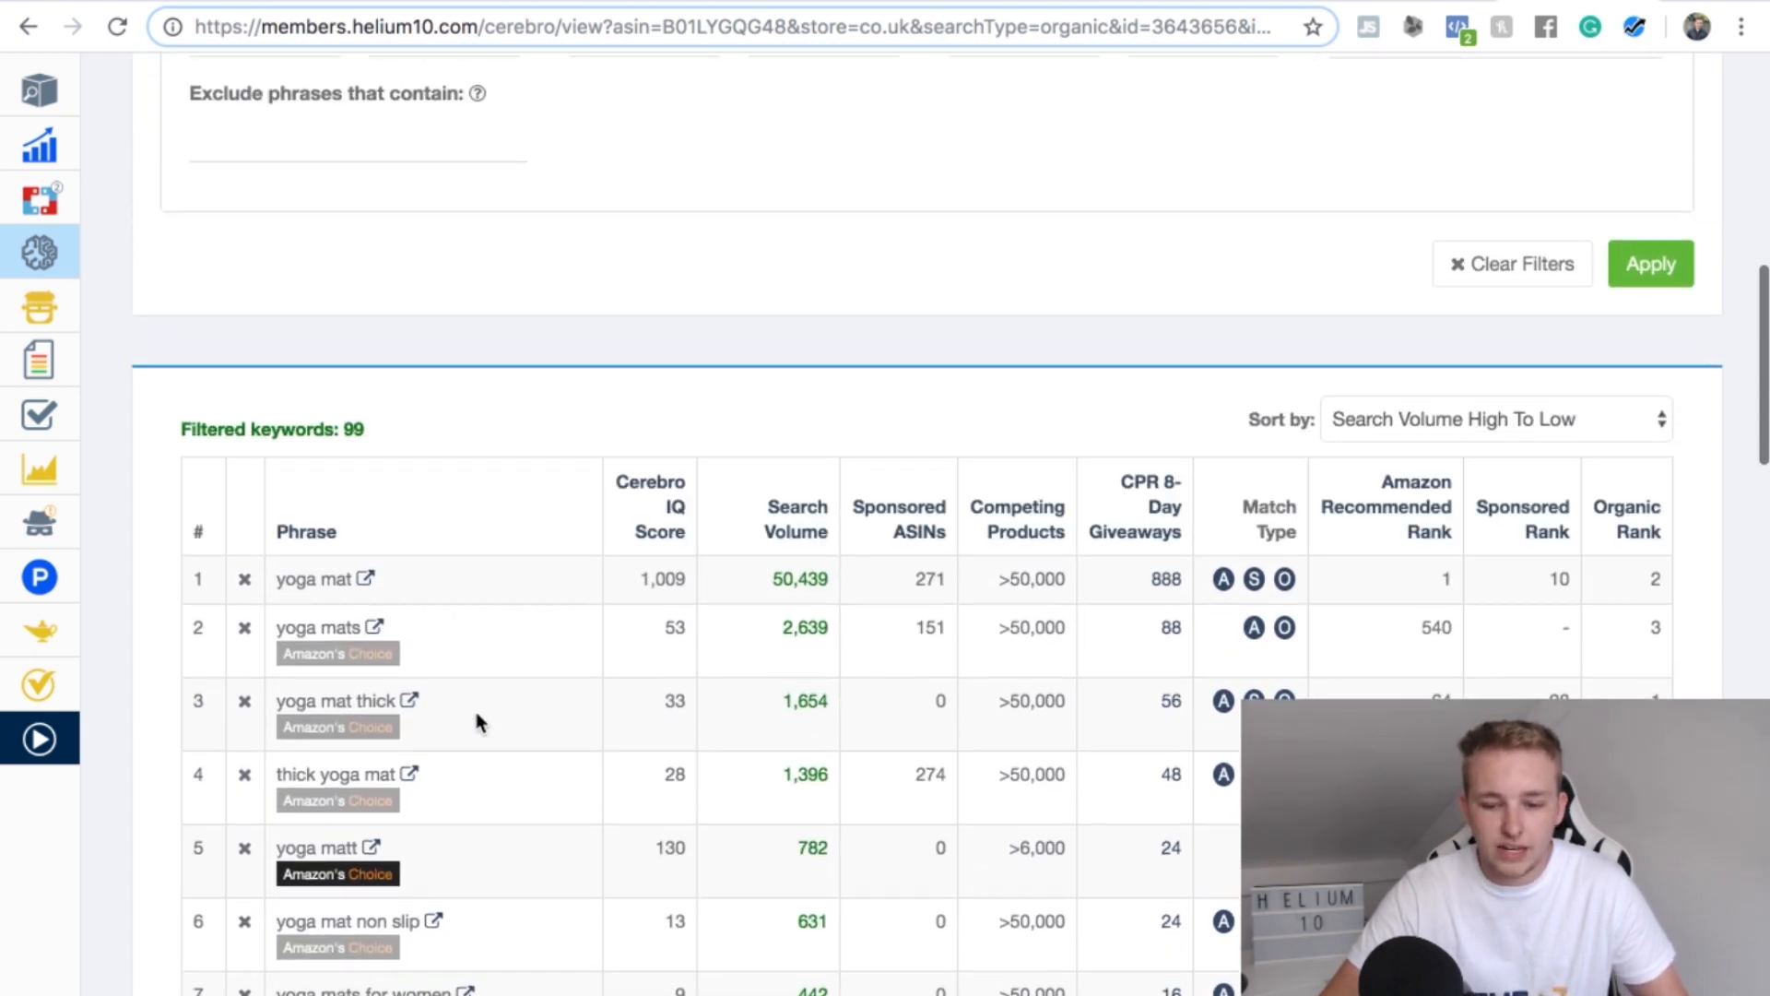
{"action": "scroll", "coordinate": [790, 545], "scroll_direction": "up", "scroll_amount": 3}
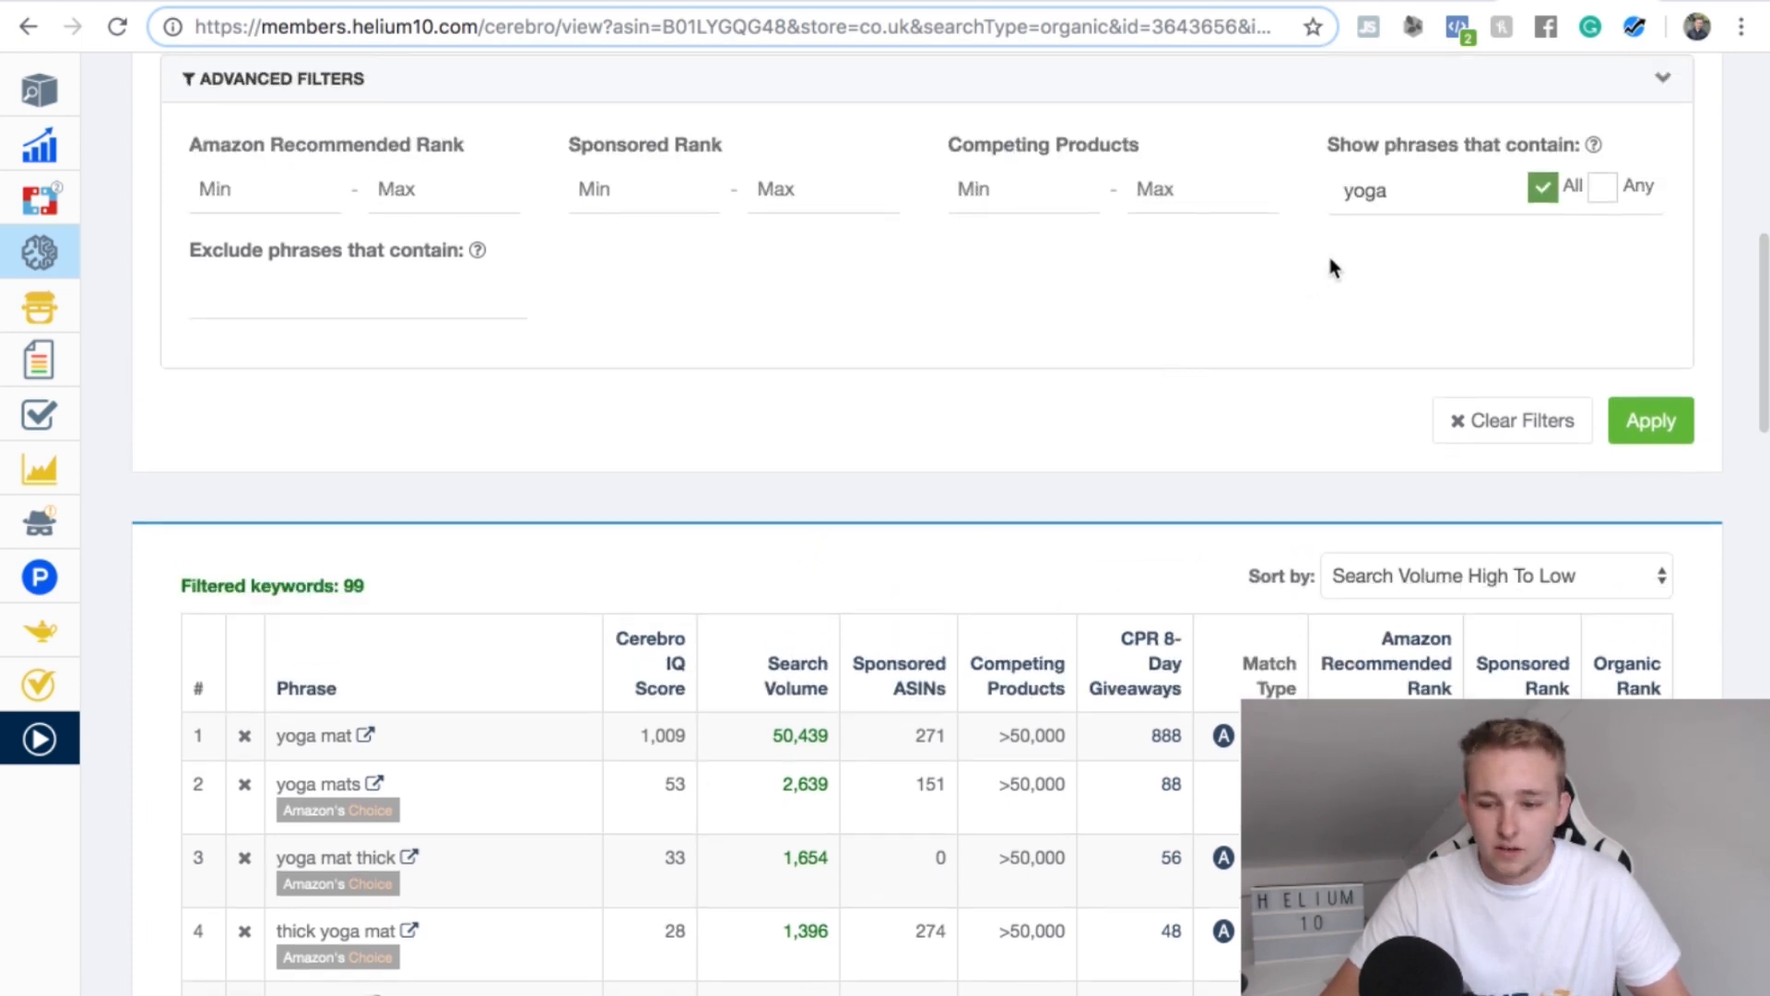
{"action": "left_click", "coordinate": [1408, 199]}
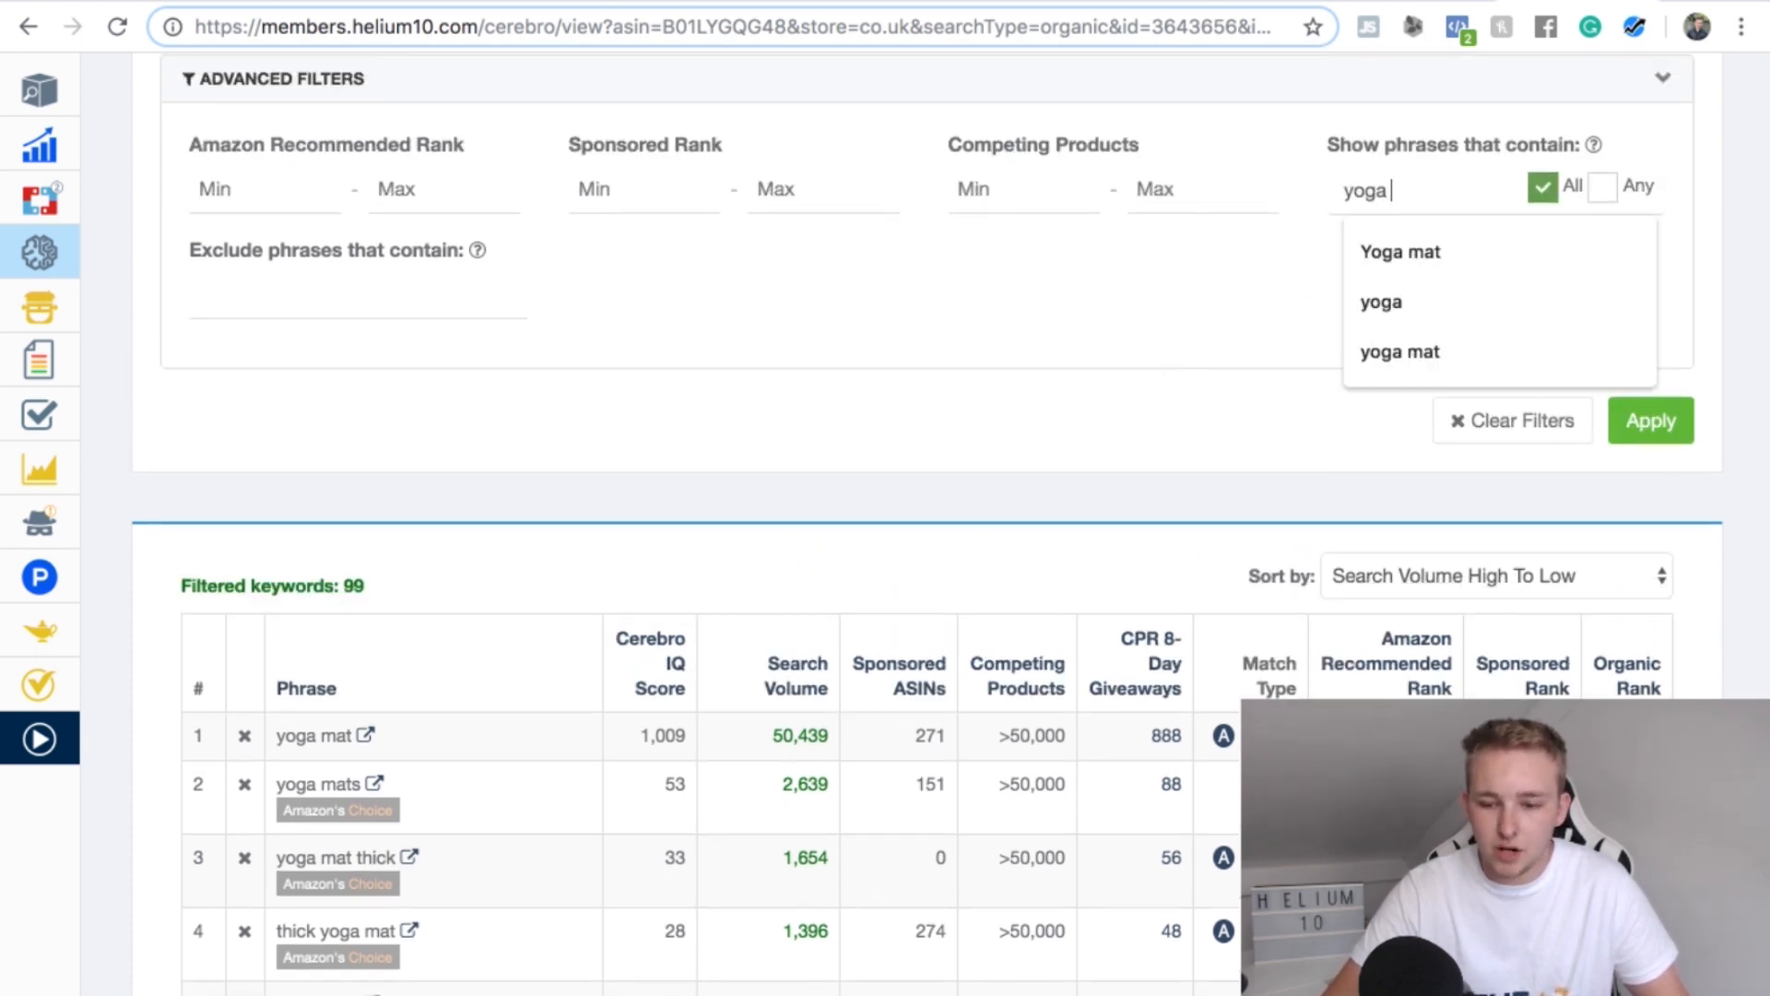
{"action": "left_click", "coordinate": [1159, 356]}
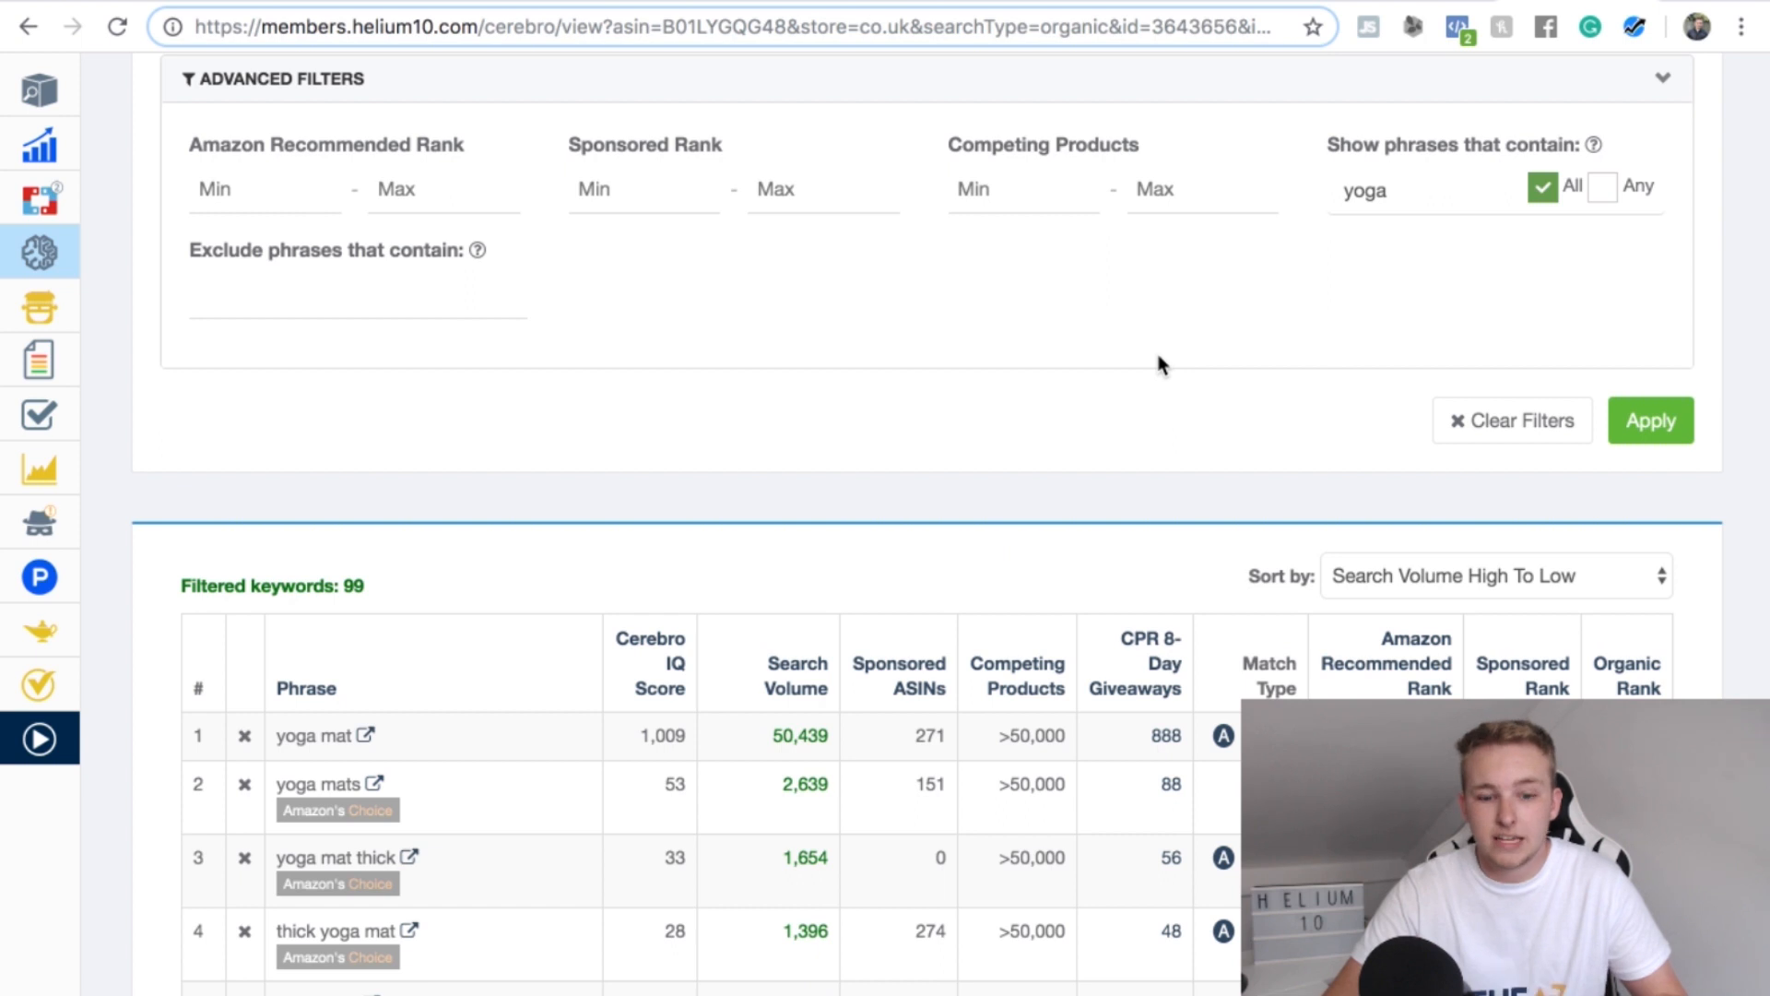
{"action": "scroll", "coordinate": [960, 498], "scroll_direction": "down", "scroll_amount": 2}
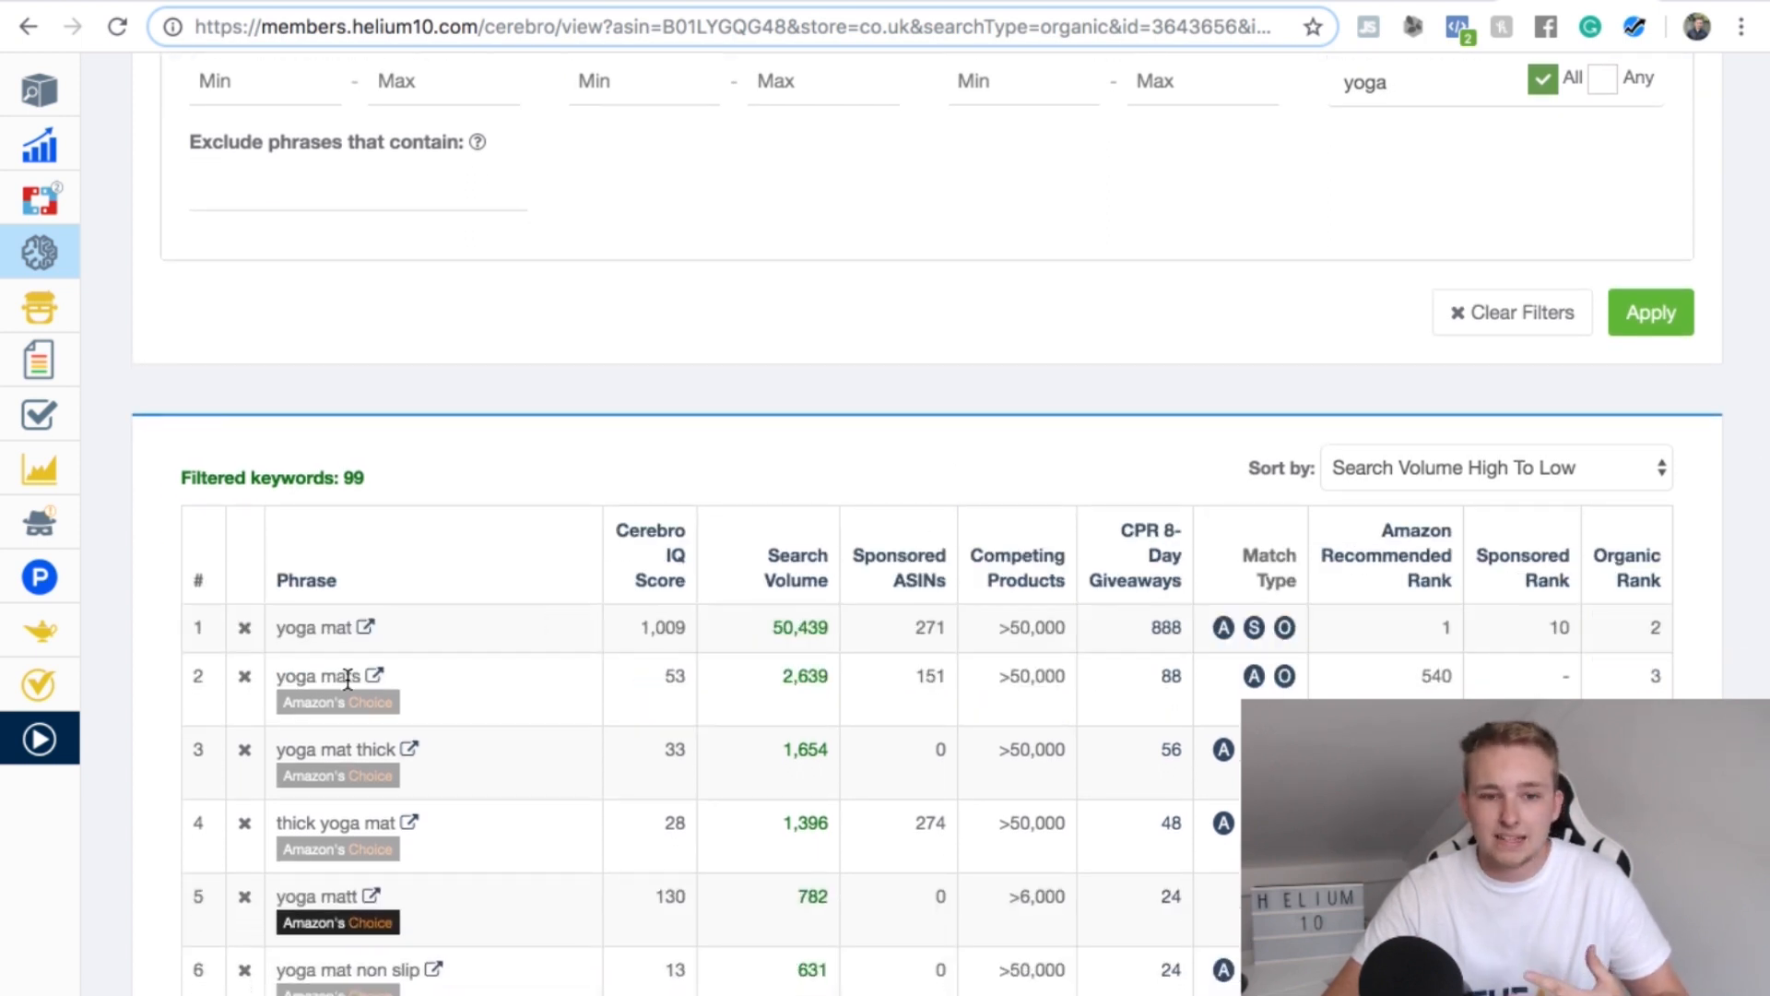
{"action": "scroll", "coordinate": [347, 679], "scroll_direction": "down", "scroll_amount": 2}
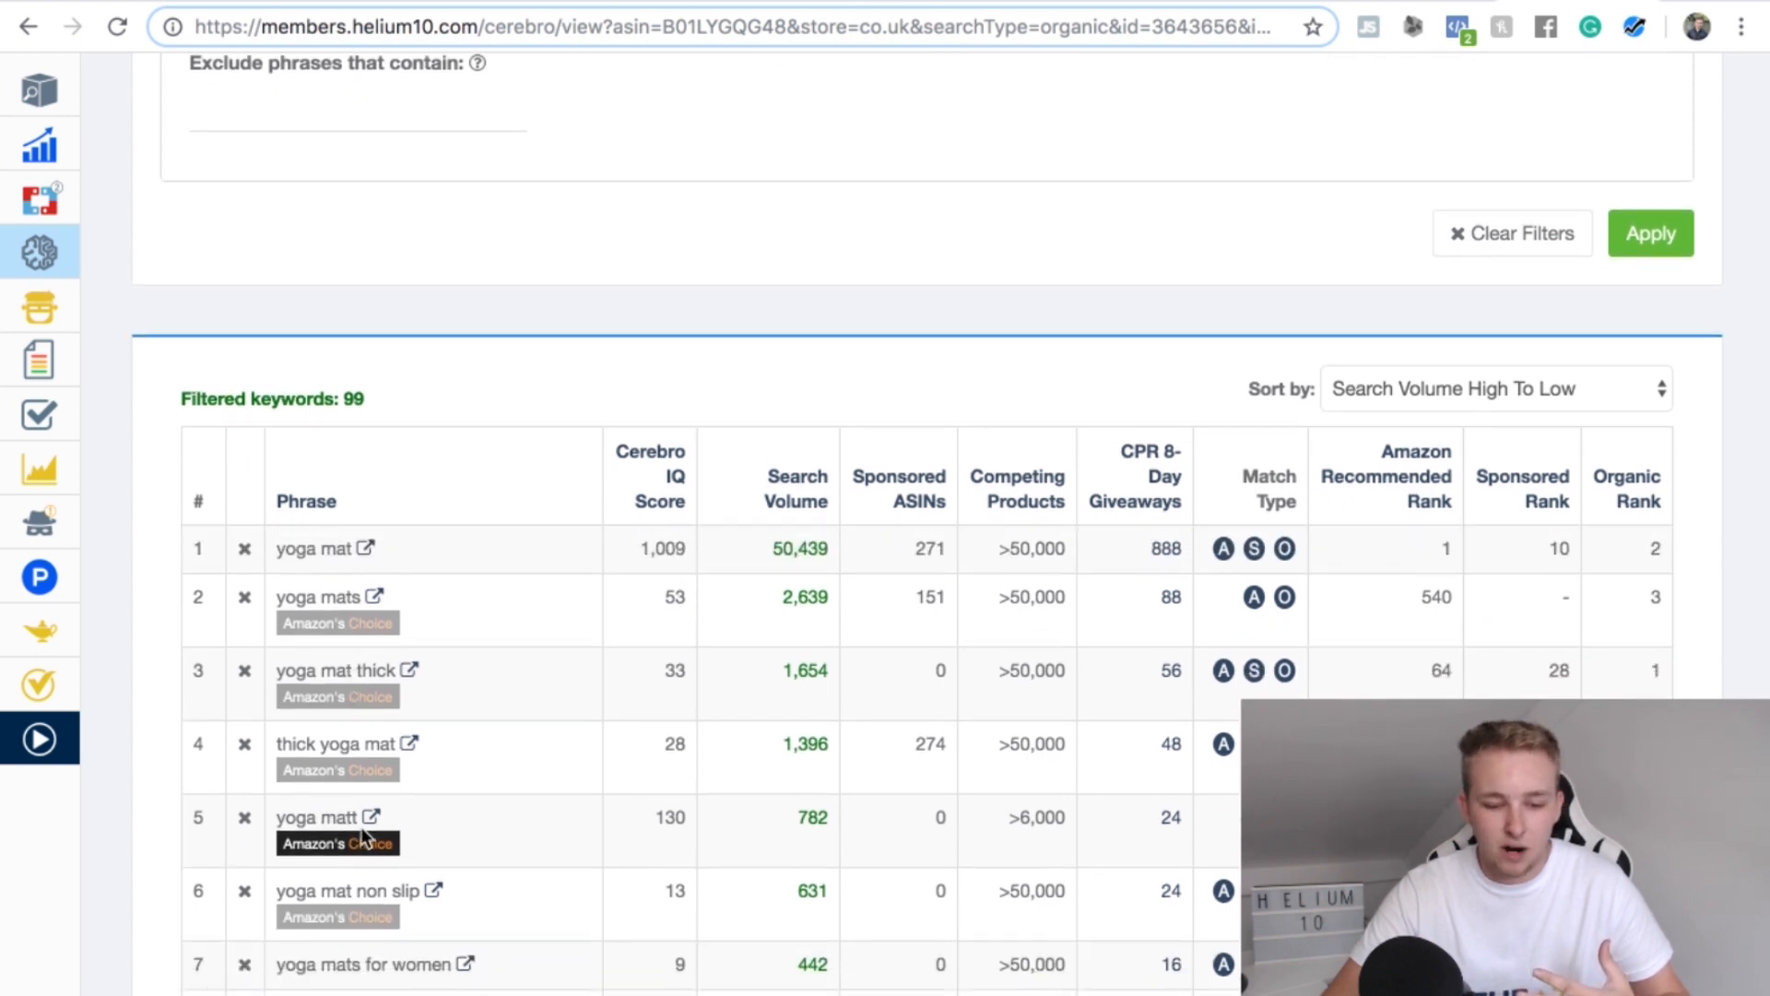
{"action": "scroll", "coordinate": [371, 830], "scroll_direction": "down", "scroll_amount": 1}
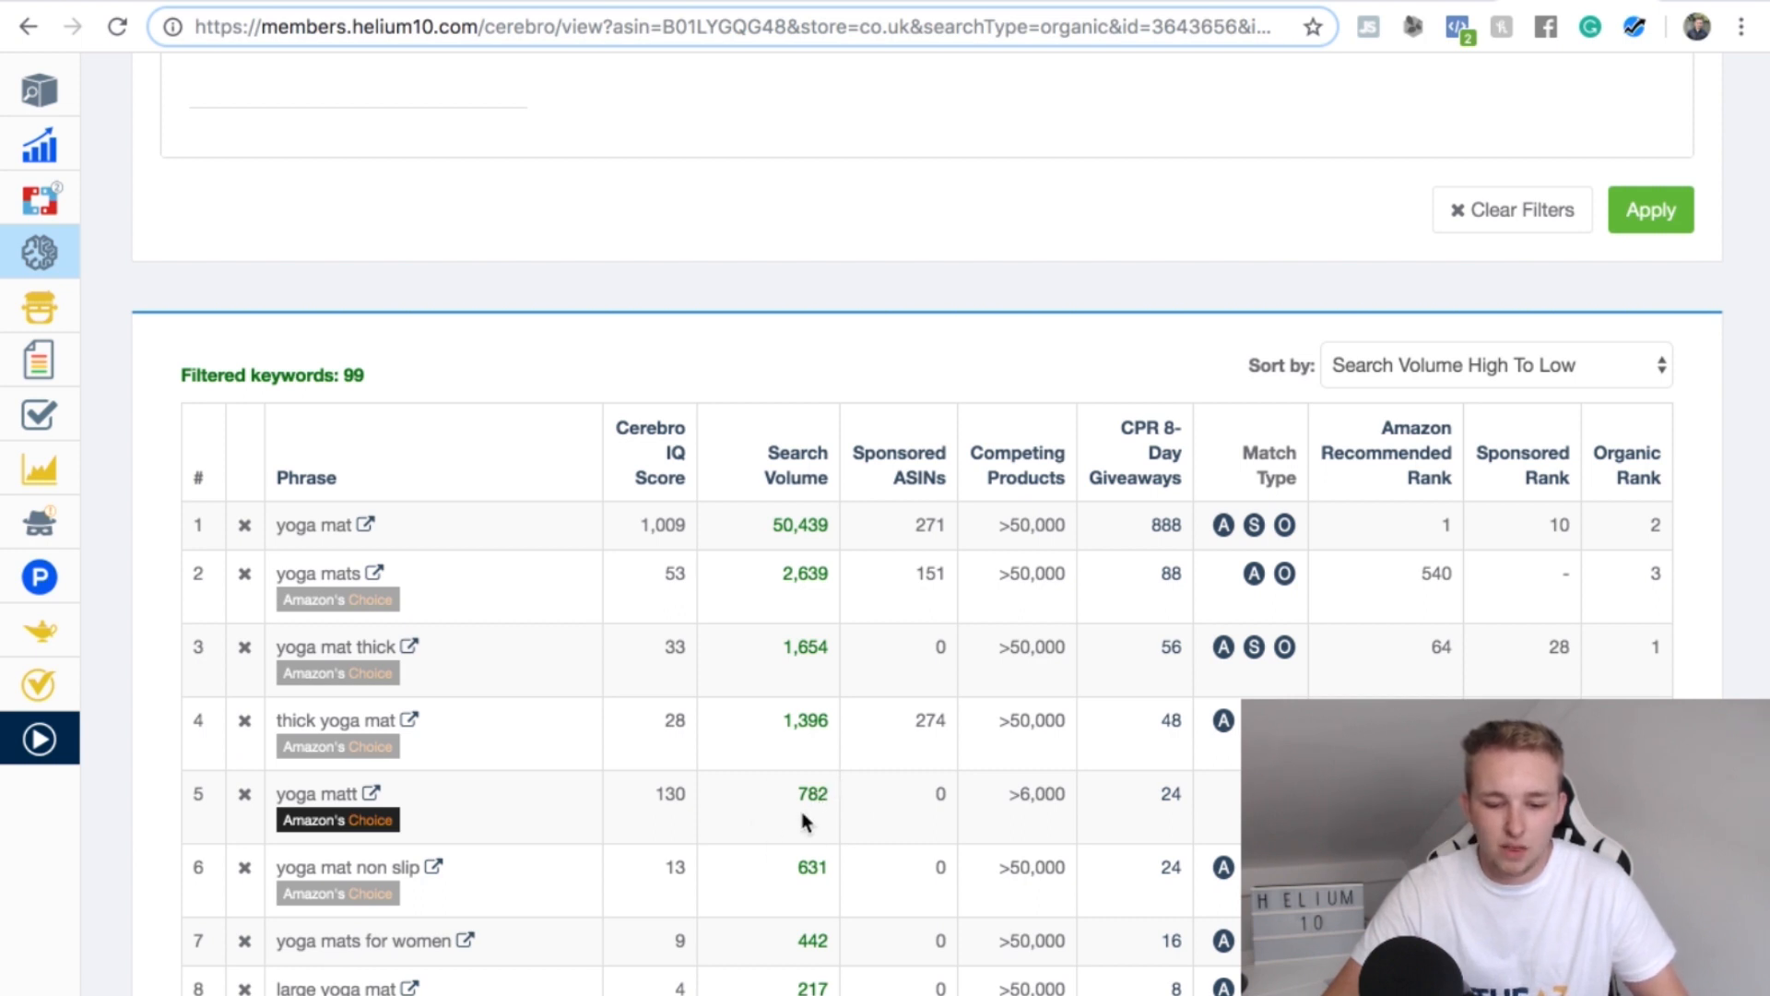
Review the applied filters and export the filtered yoga keywords to a spreadsheet
{"action": "scroll", "coordinate": [804, 813], "scroll_direction": "down", "scroll_amount": 1}
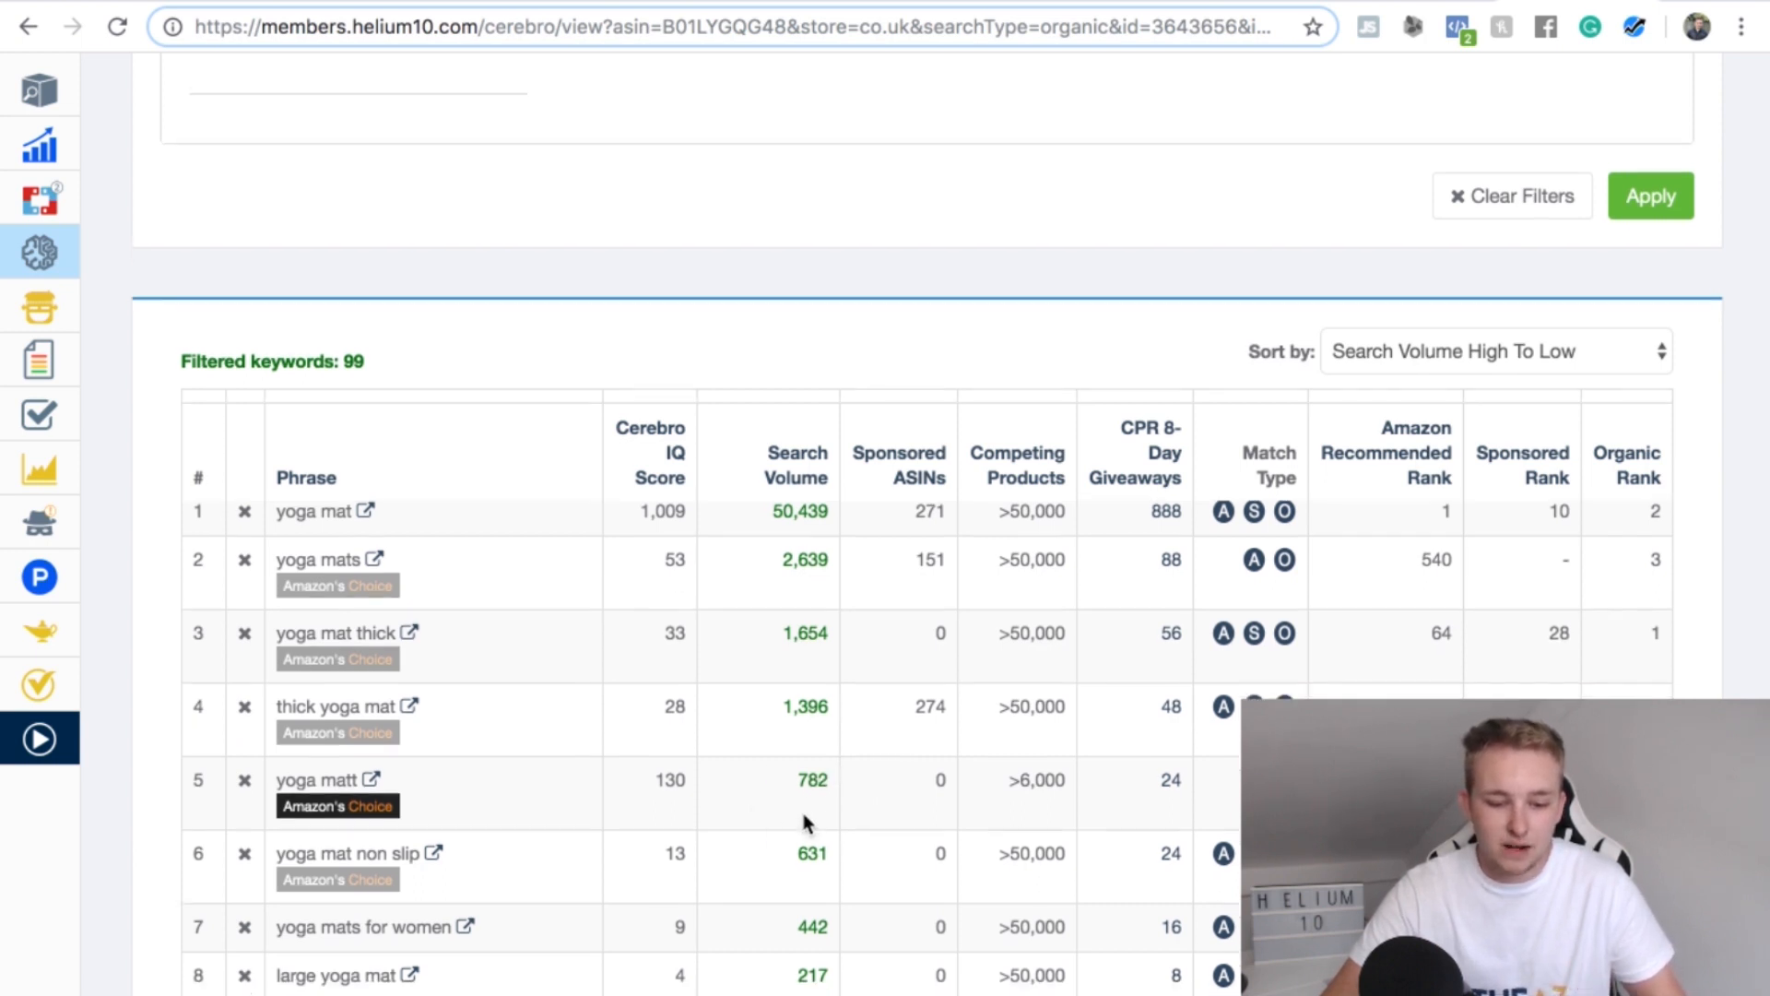
{"action": "scroll", "coordinate": [932, 563], "scroll_direction": "up", "scroll_amount": 4}
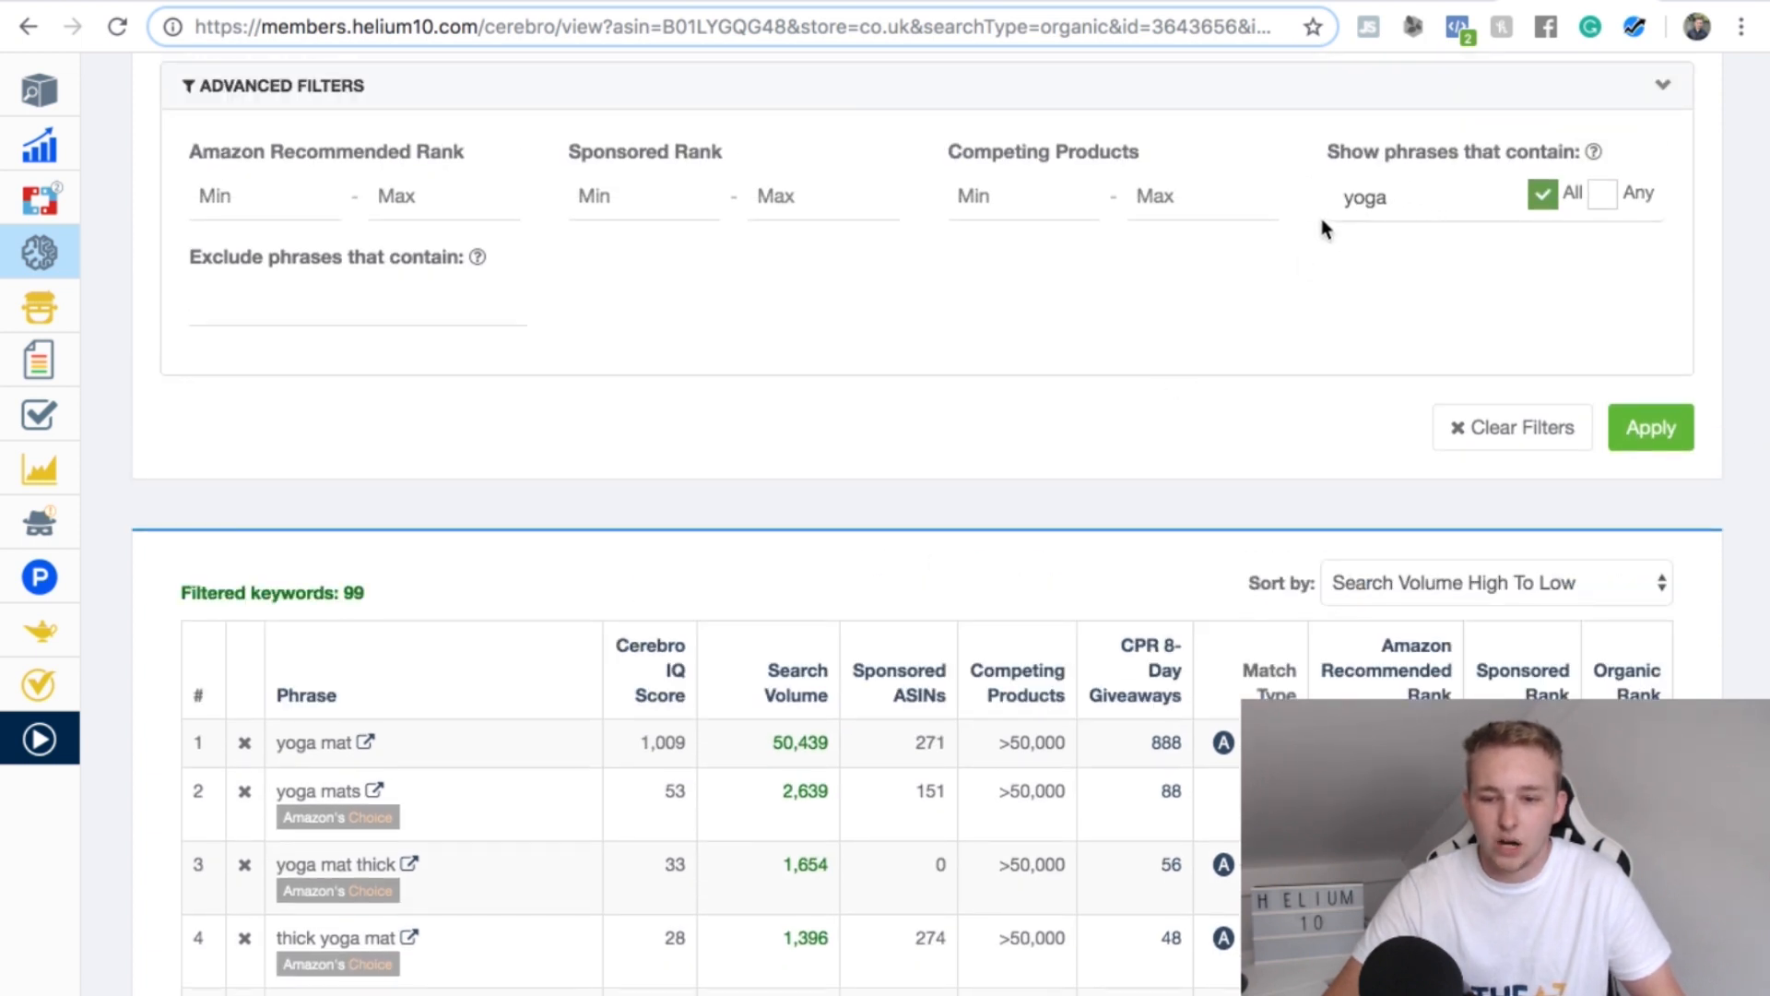
{"action": "scroll", "coordinate": [1340, 242], "scroll_direction": "up", "scroll_amount": 4}
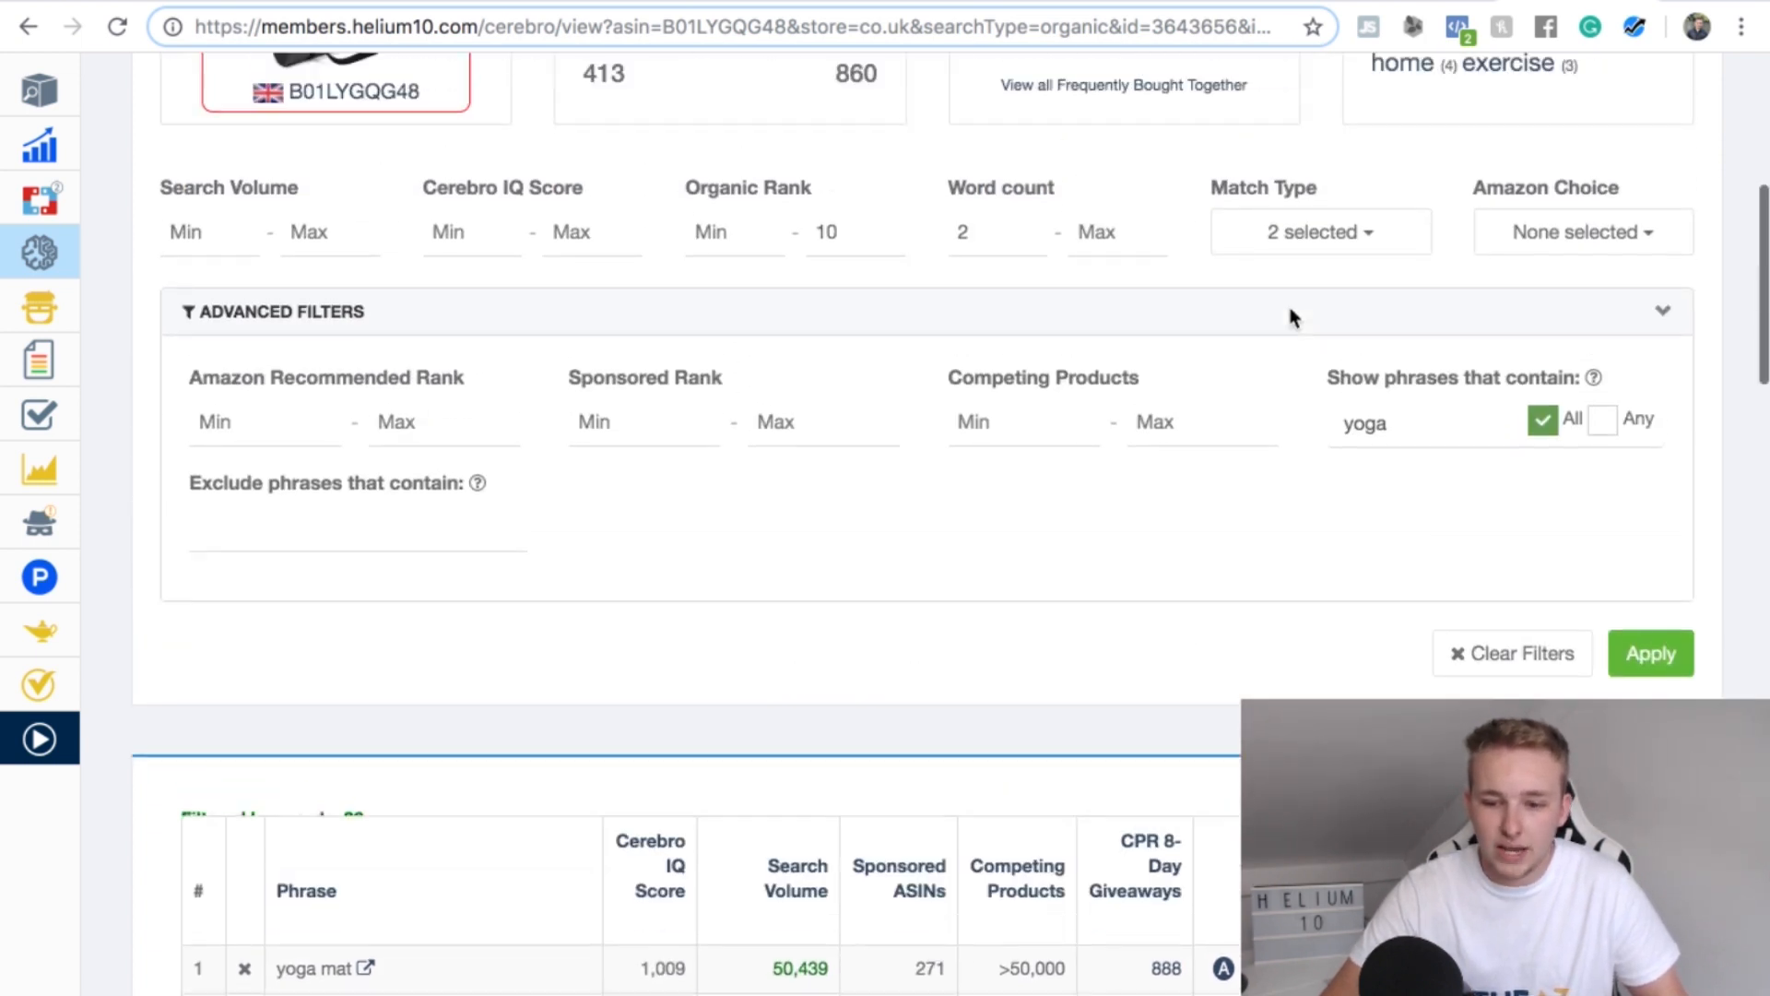
{"action": "scroll", "coordinate": [826, 600], "scroll_direction": "down", "scroll_amount": 5}
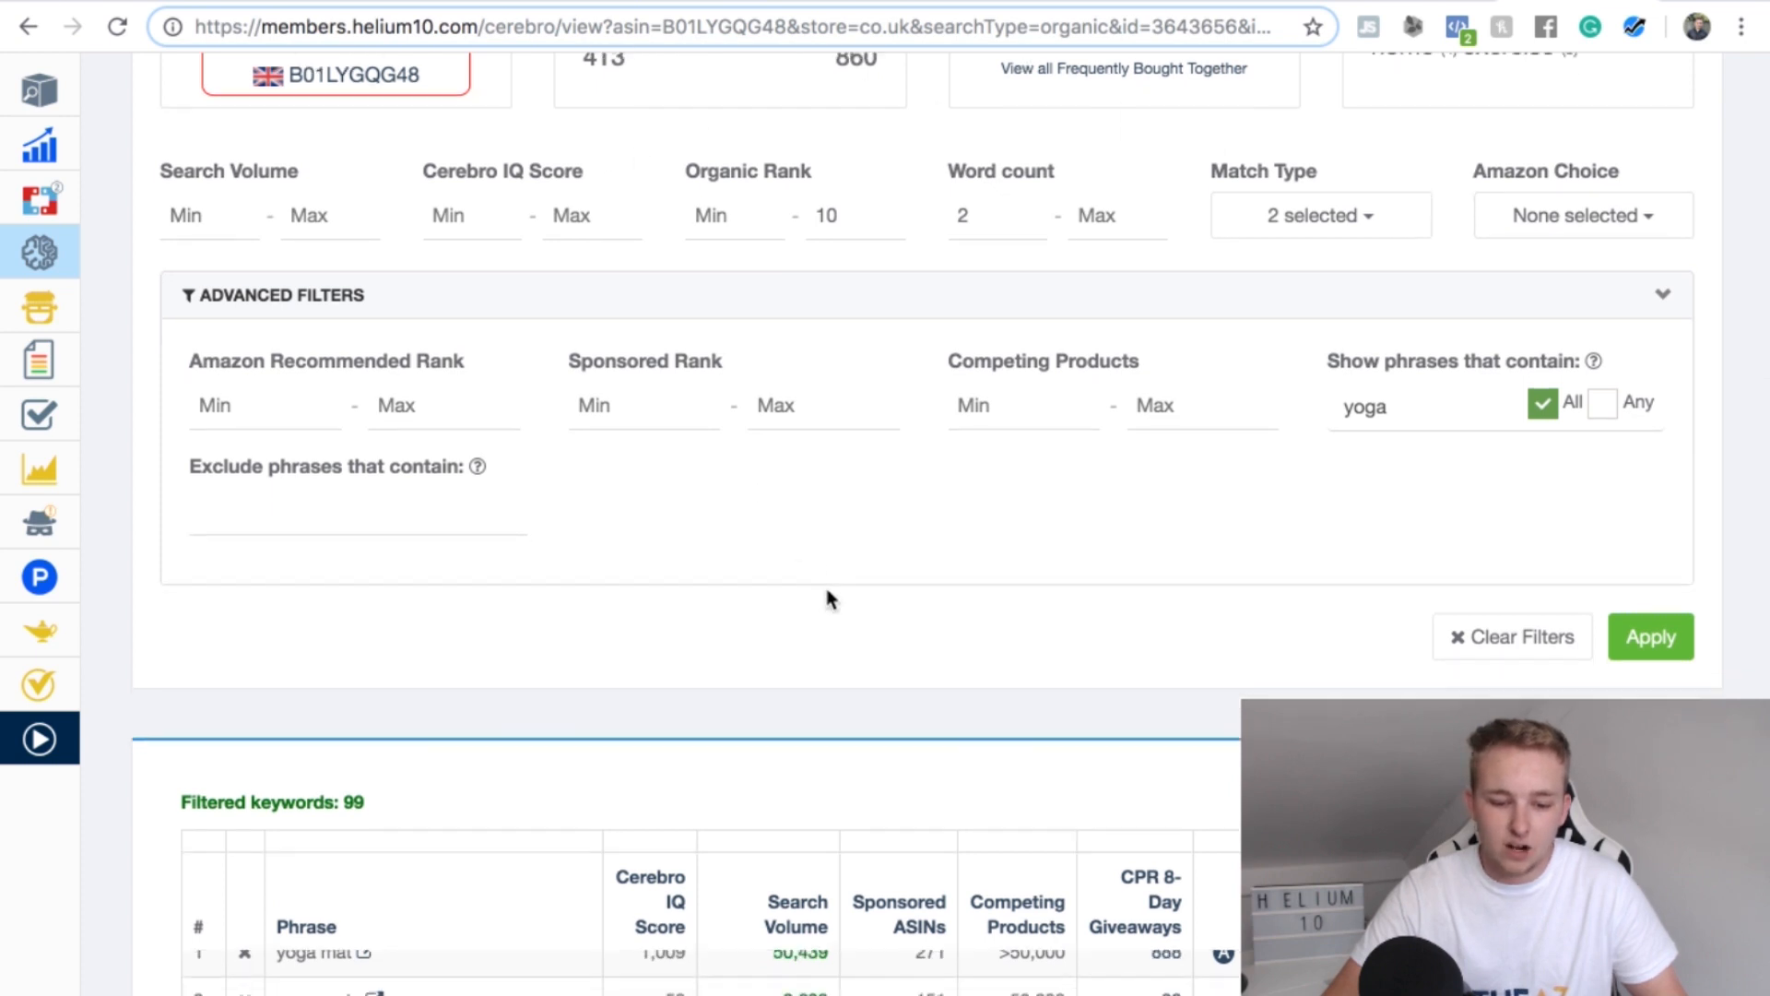
{"action": "scroll", "coordinate": [495, 554], "scroll_direction": "down", "scroll_amount": 2}
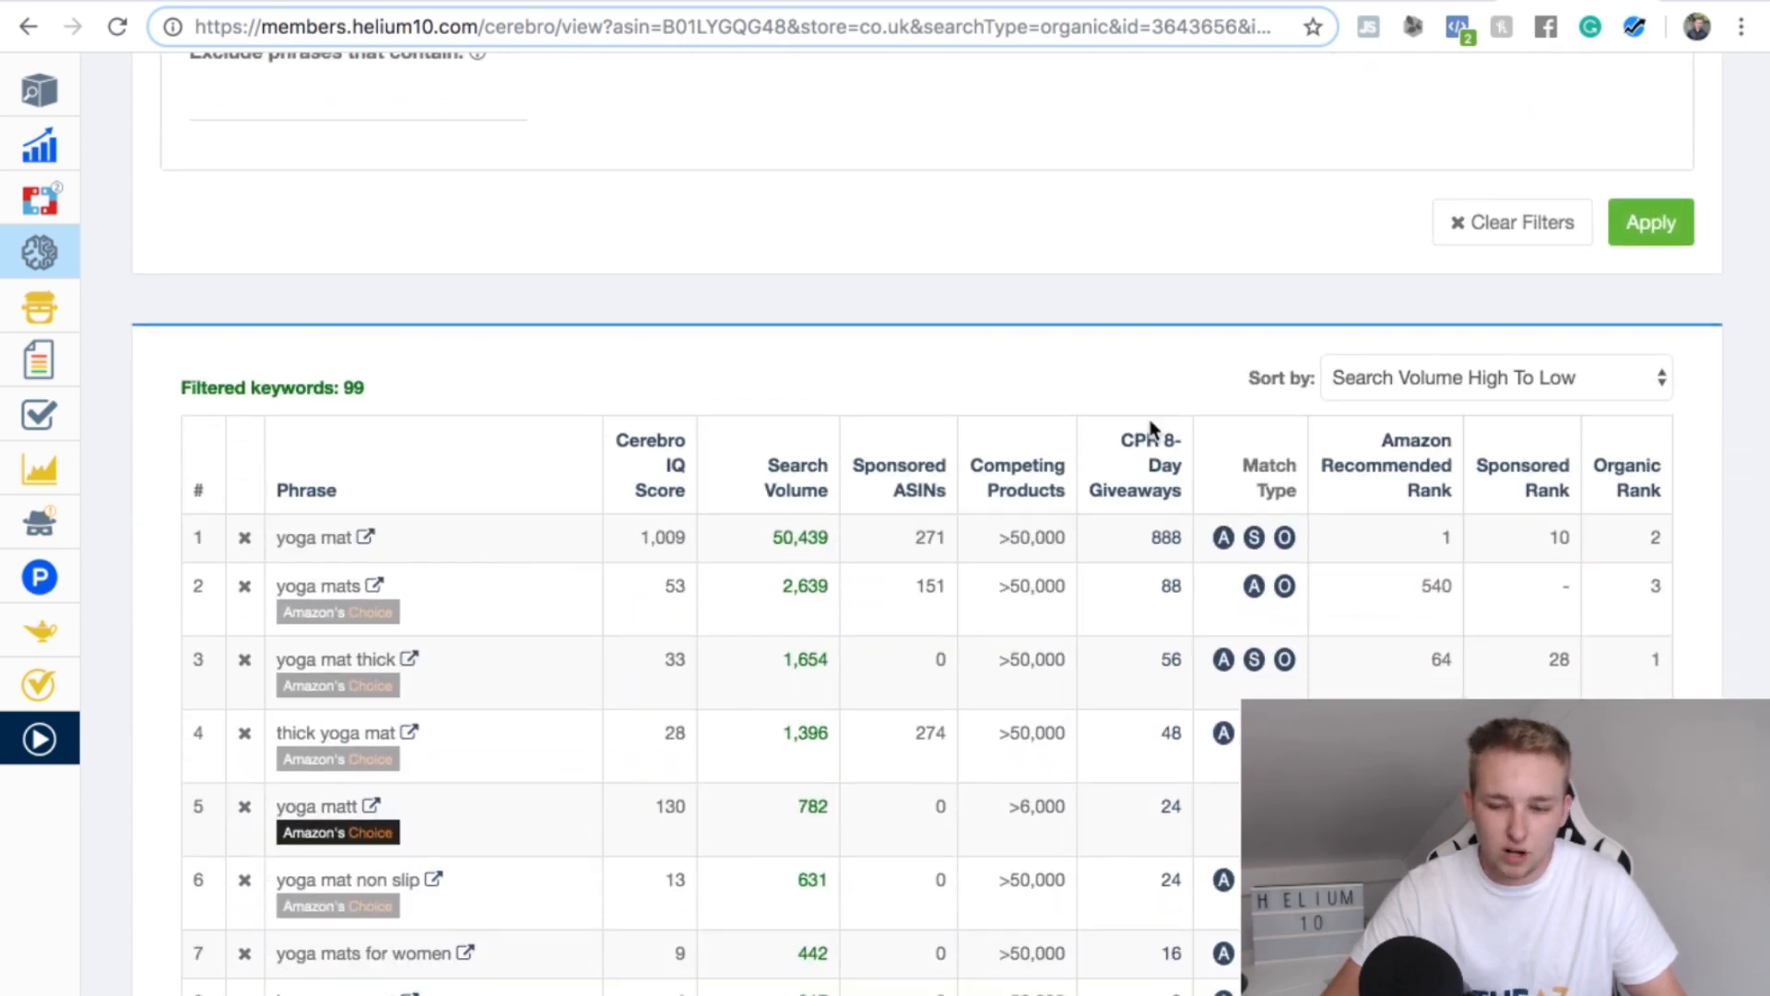
{"action": "scroll", "coordinate": [1150, 428], "scroll_direction": "up", "scroll_amount": 15}
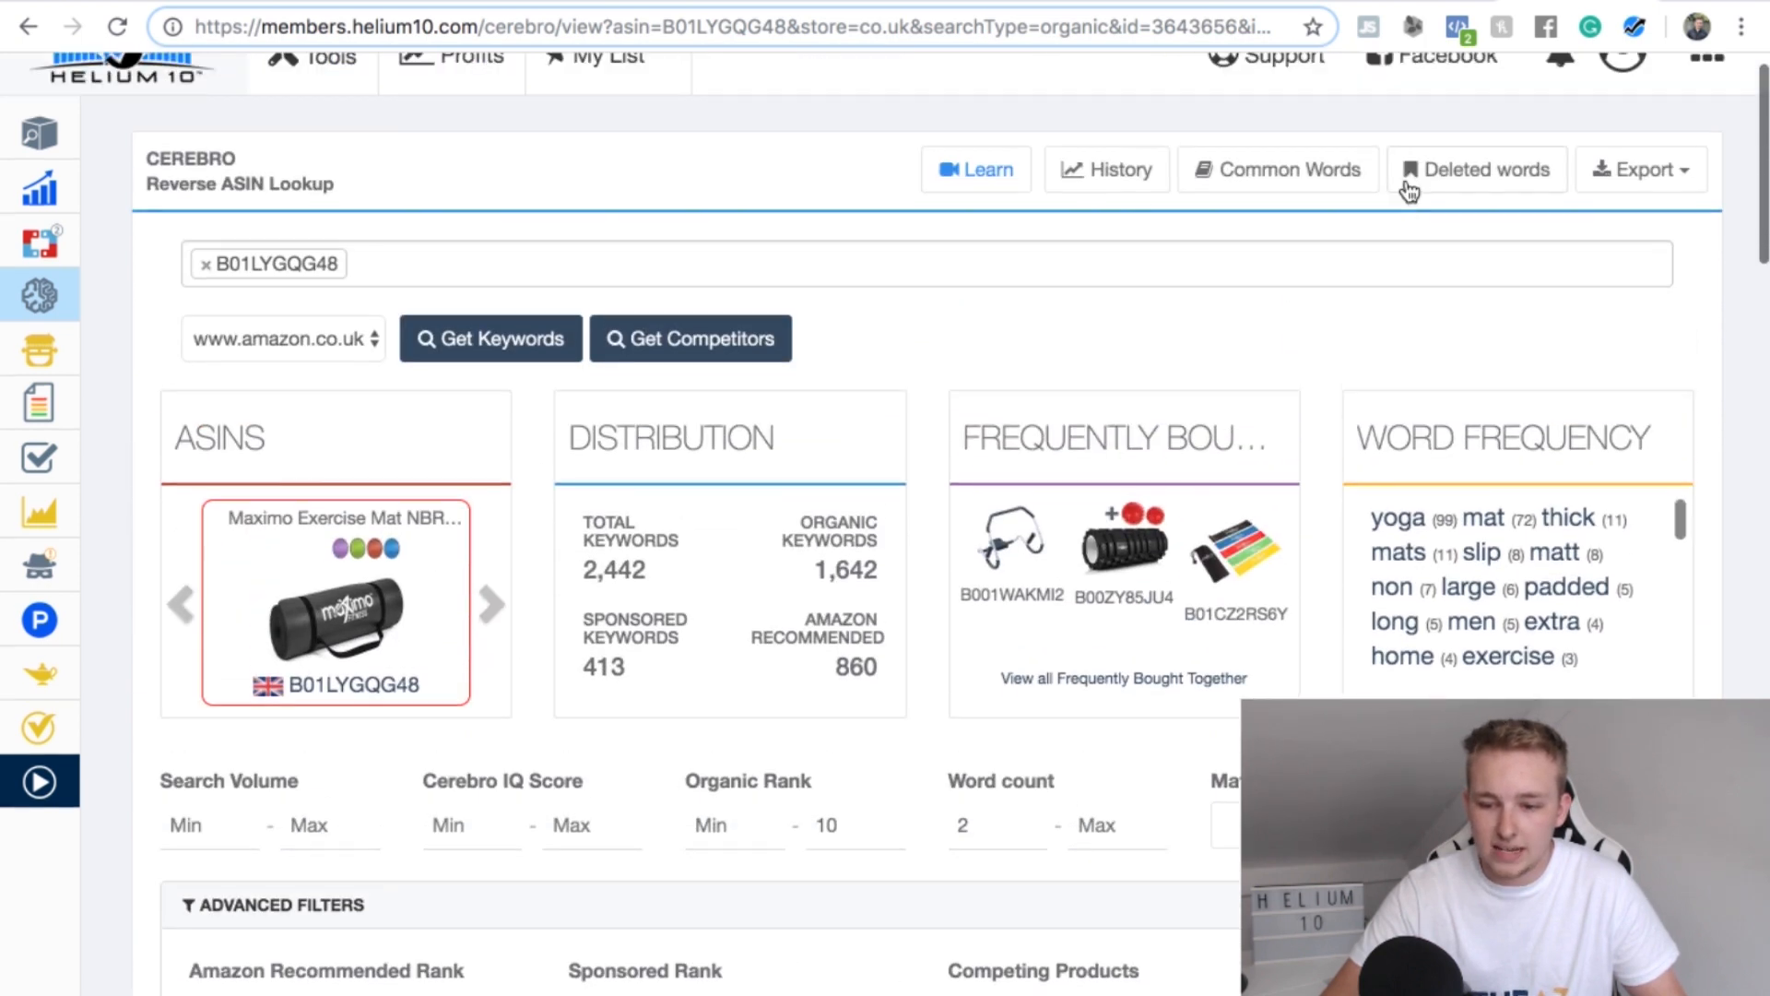
{"action": "left_click", "coordinate": [1614, 176]}
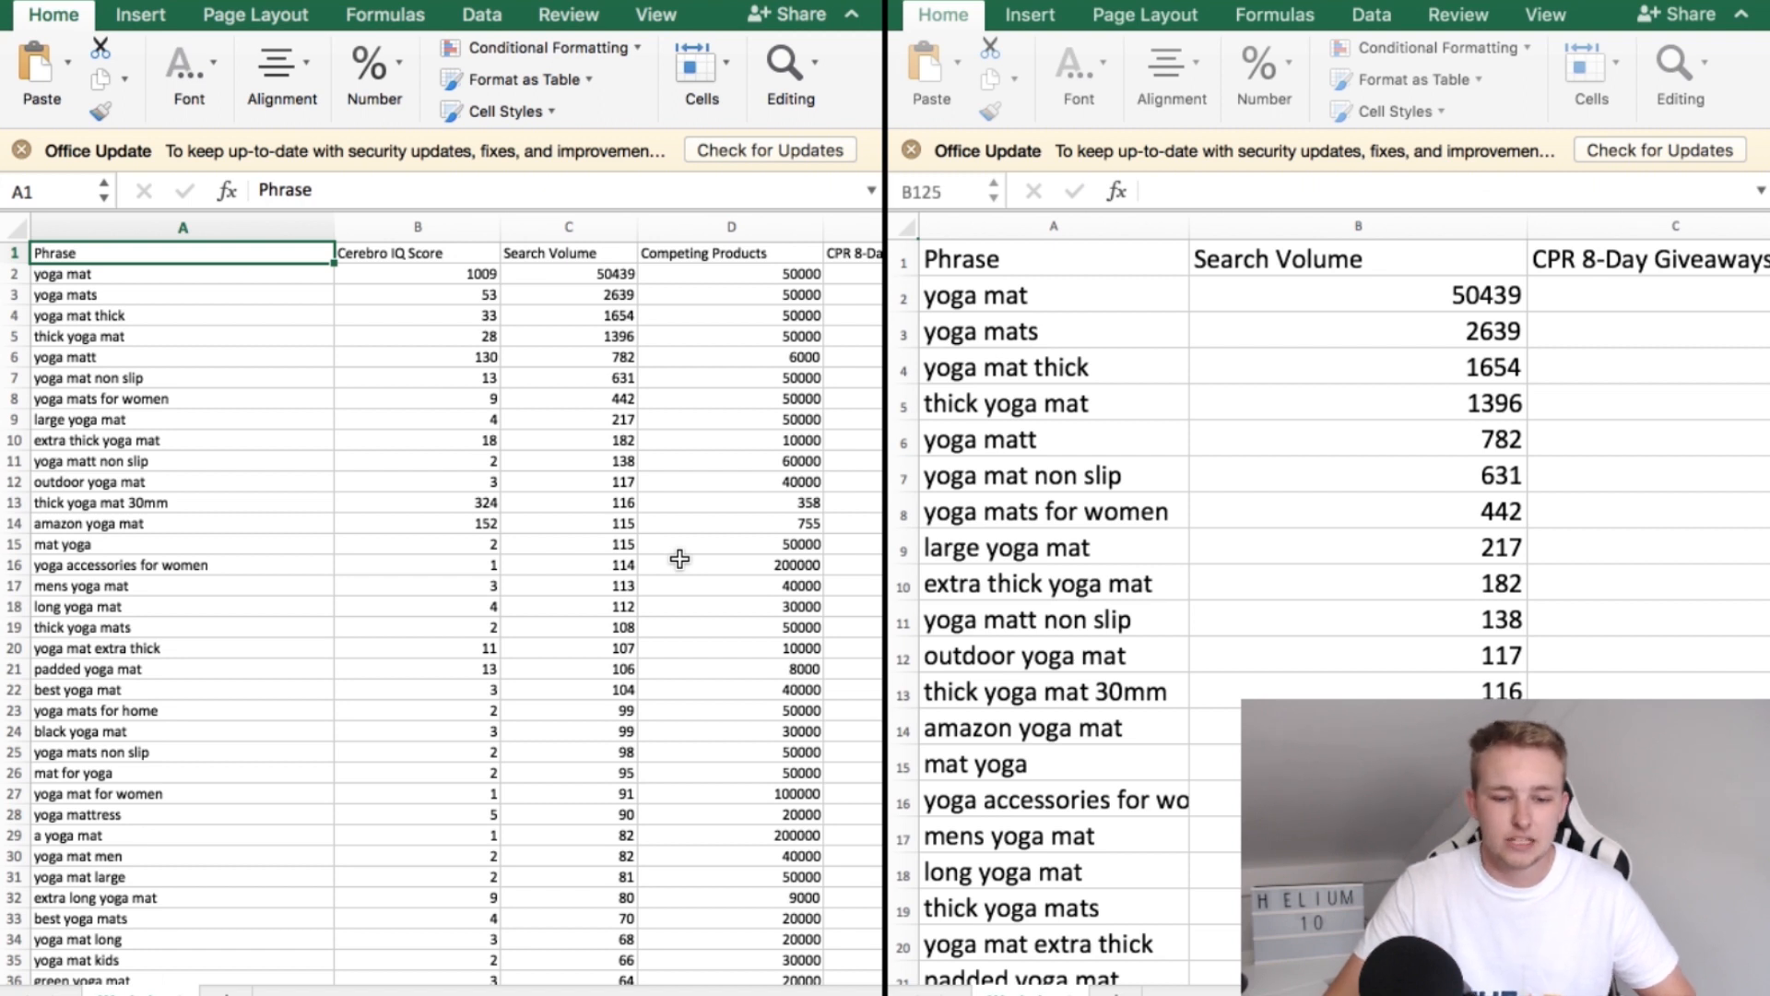
In Excel, examine the raw keyword export, covering the phrases and every metric column through to Organic Rank
{"action": "scroll", "coordinate": [633, 593], "scroll_direction": "right", "scroll_amount": 5}
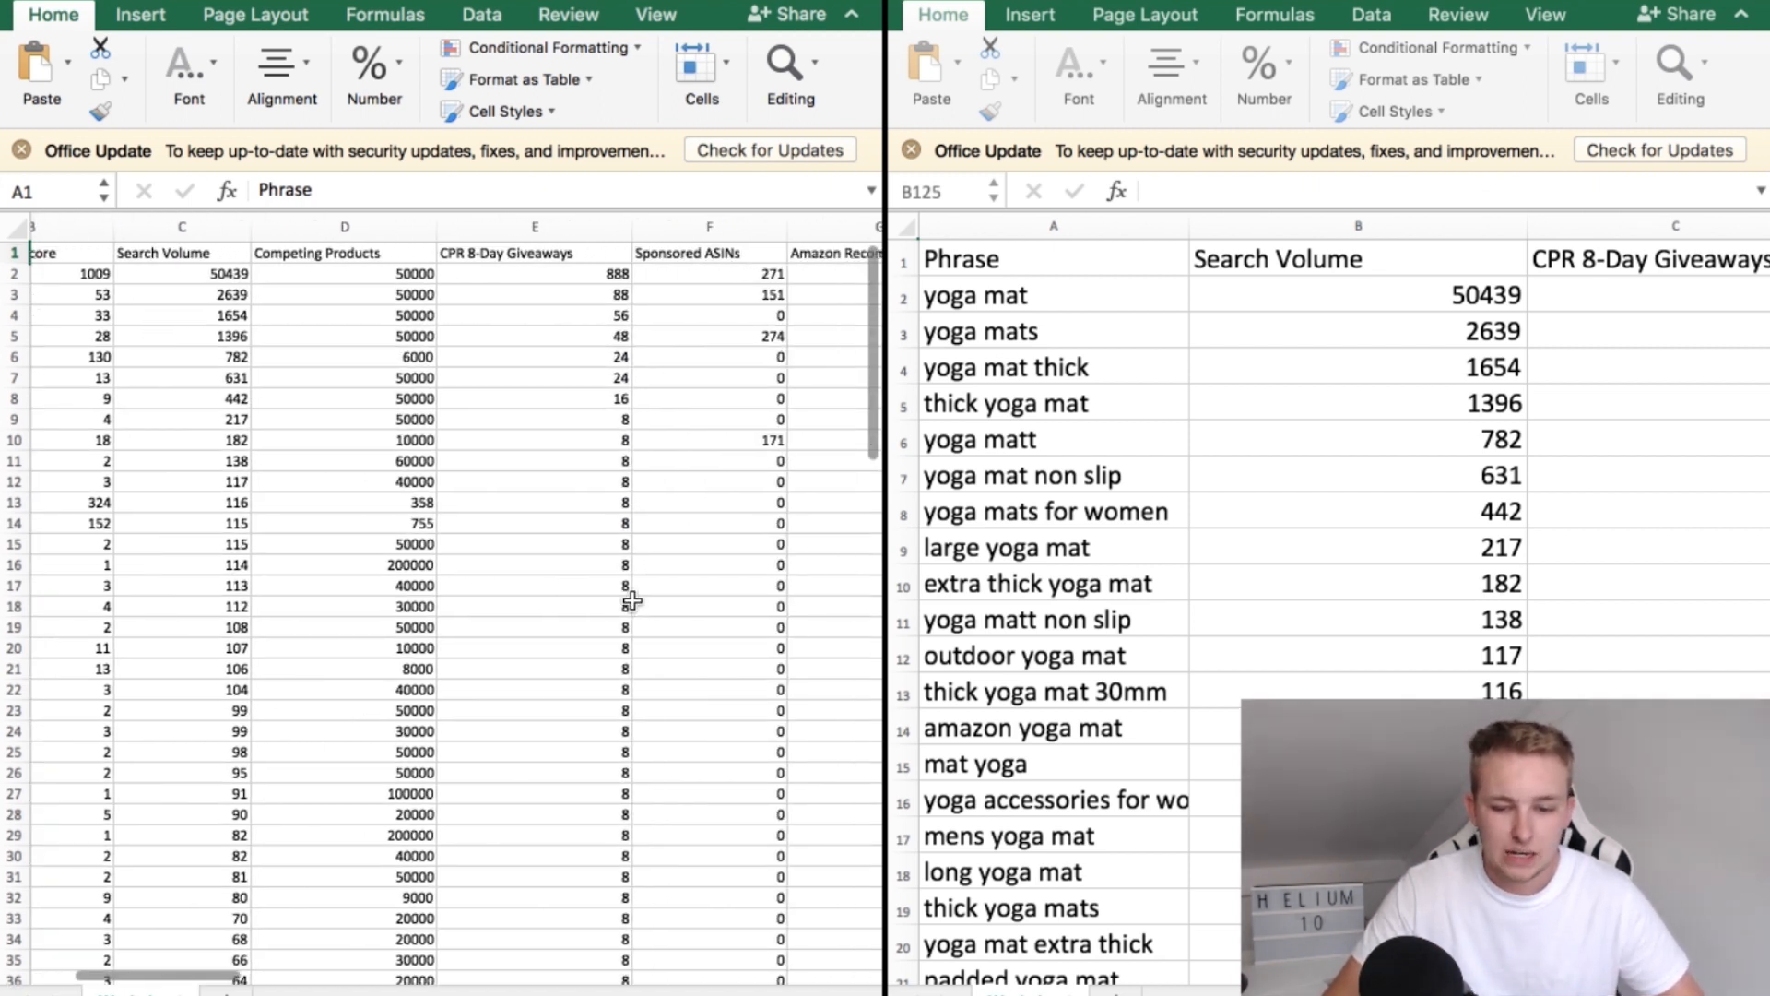
{"action": "scroll", "coordinate": [632, 600], "scroll_direction": "right", "scroll_amount": 5}
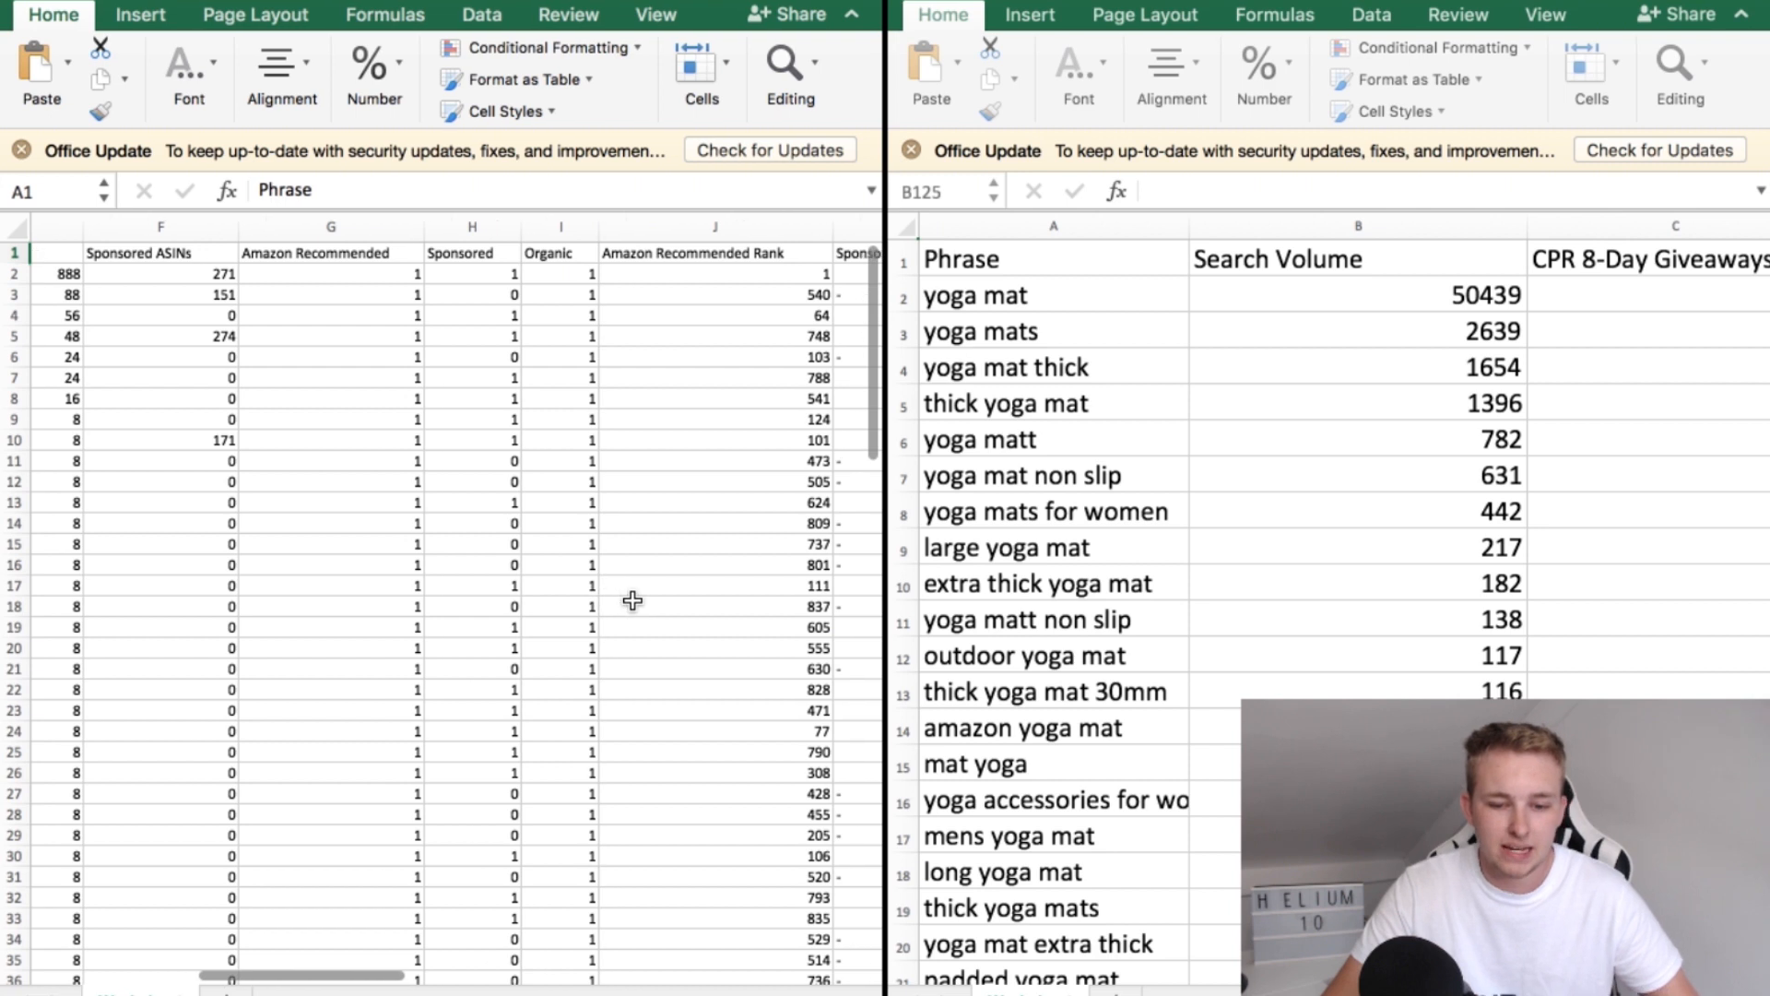
{"action": "scroll", "coordinate": [633, 600], "scroll_direction": "right", "scroll_amount": 4}
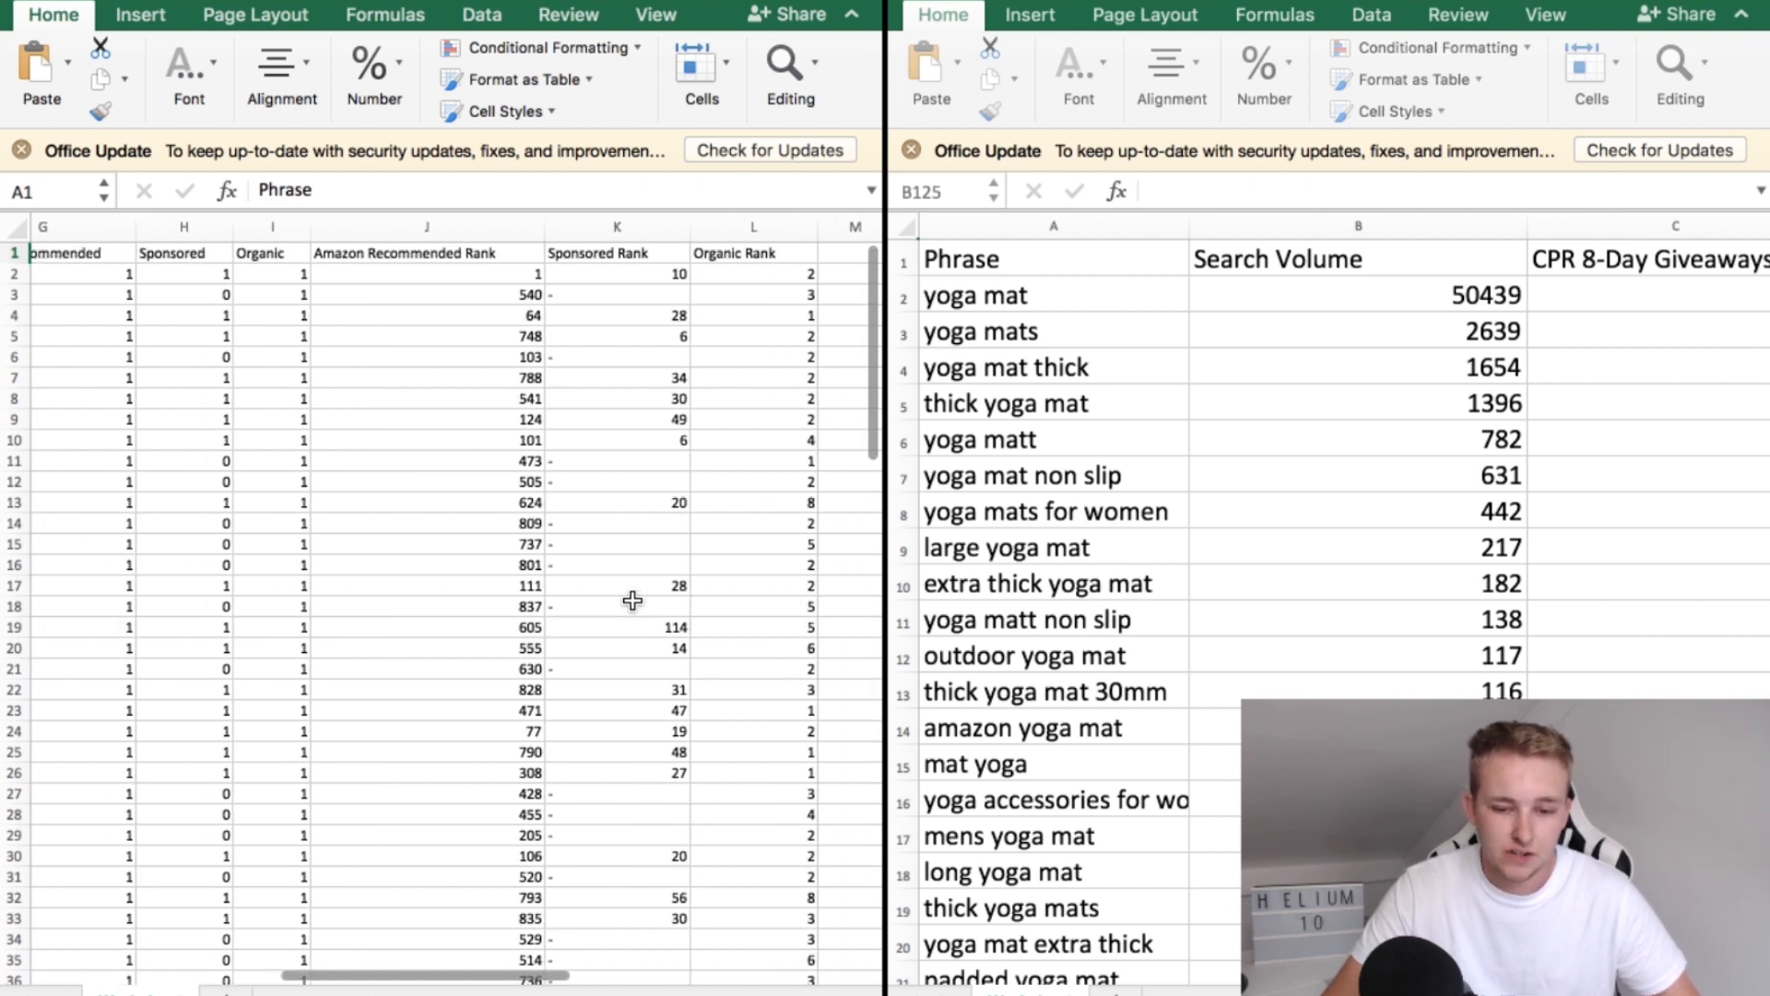
{"action": "scroll", "coordinate": [632, 600], "scroll_direction": "left", "scroll_amount": 14}
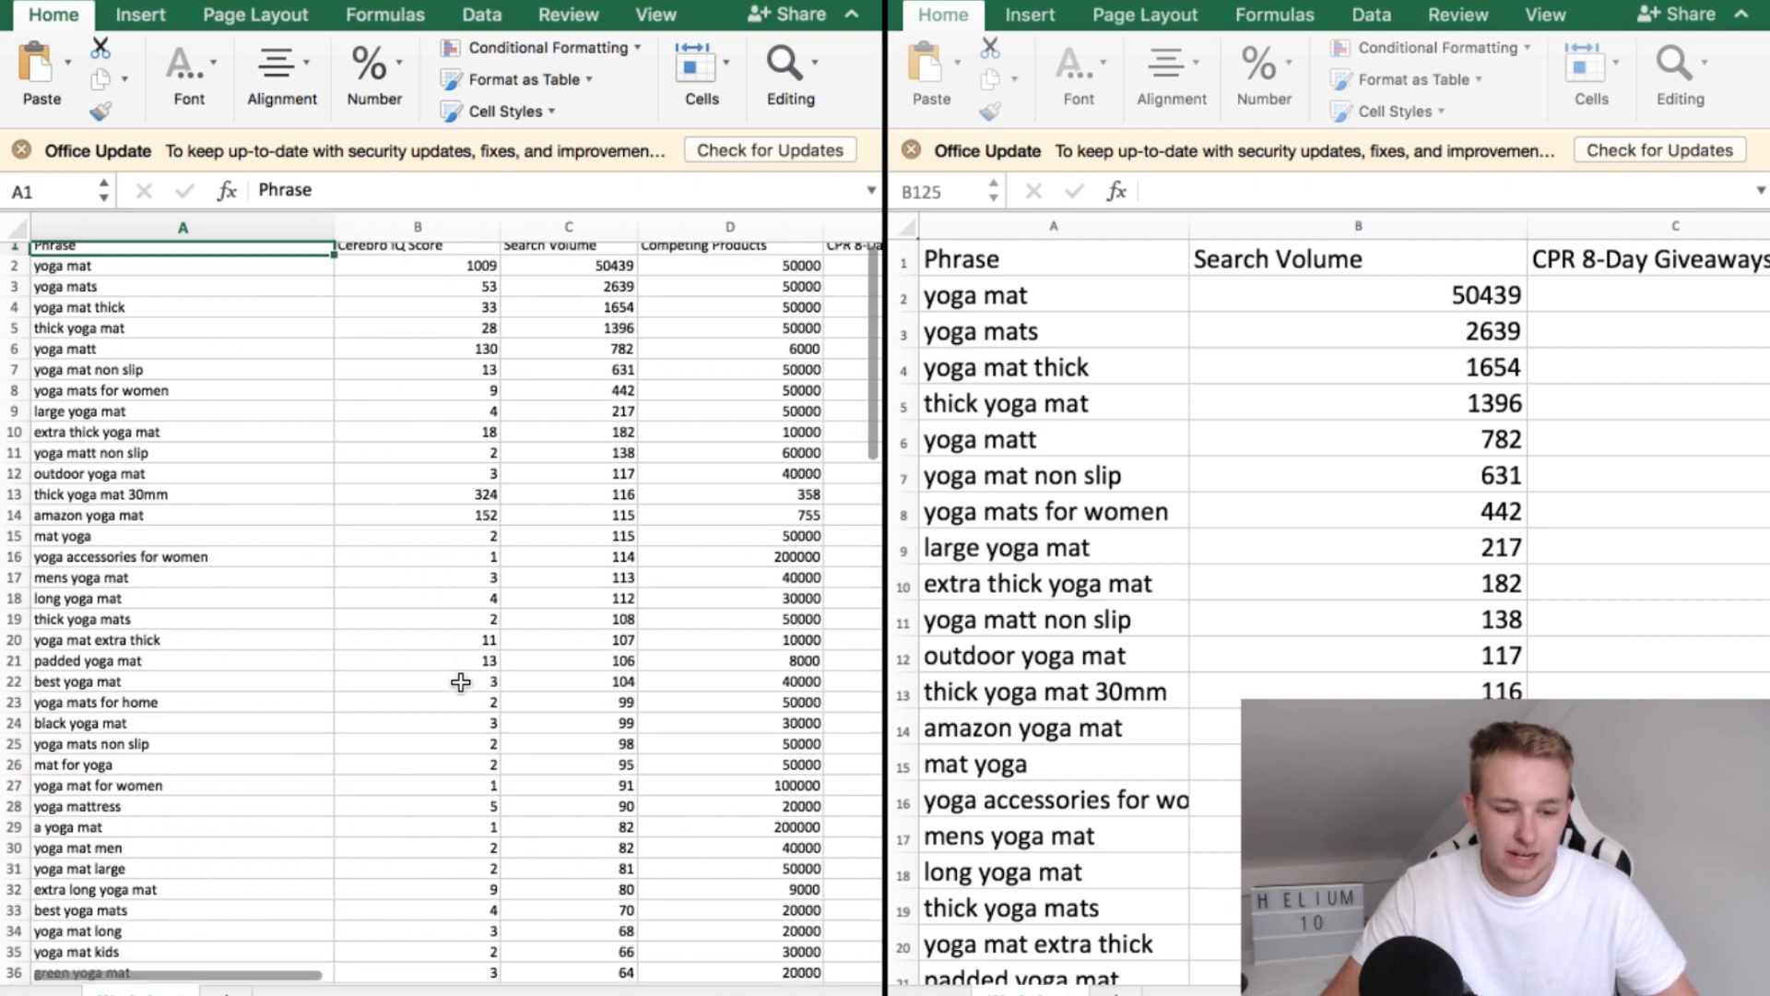
{"action": "scroll", "coordinate": [461, 683], "scroll_direction": "down", "scroll_amount": 20}
{"action": "scroll", "coordinate": [461, 683], "scroll_direction": "up", "scroll_amount": 6}
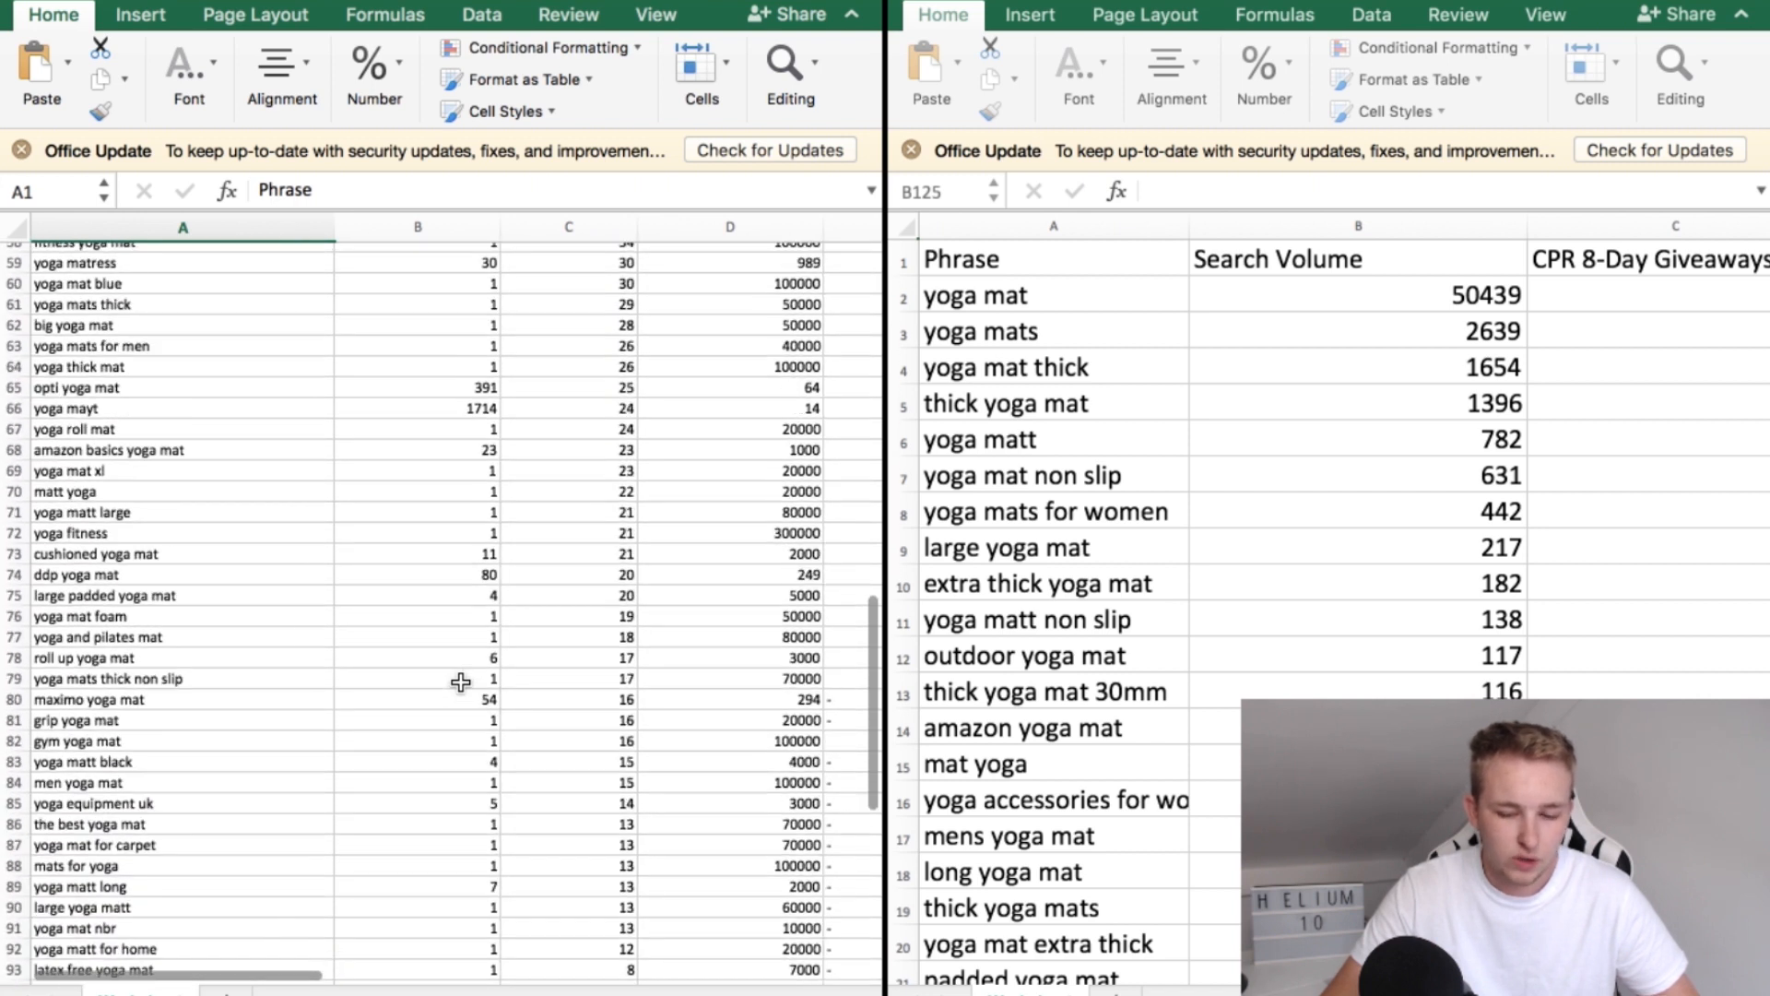
{"action": "scroll", "coordinate": [461, 683], "scroll_direction": "up", "scroll_amount": 15}
{"action": "scroll", "coordinate": [494, 653], "scroll_direction": "right", "scroll_amount": 1}
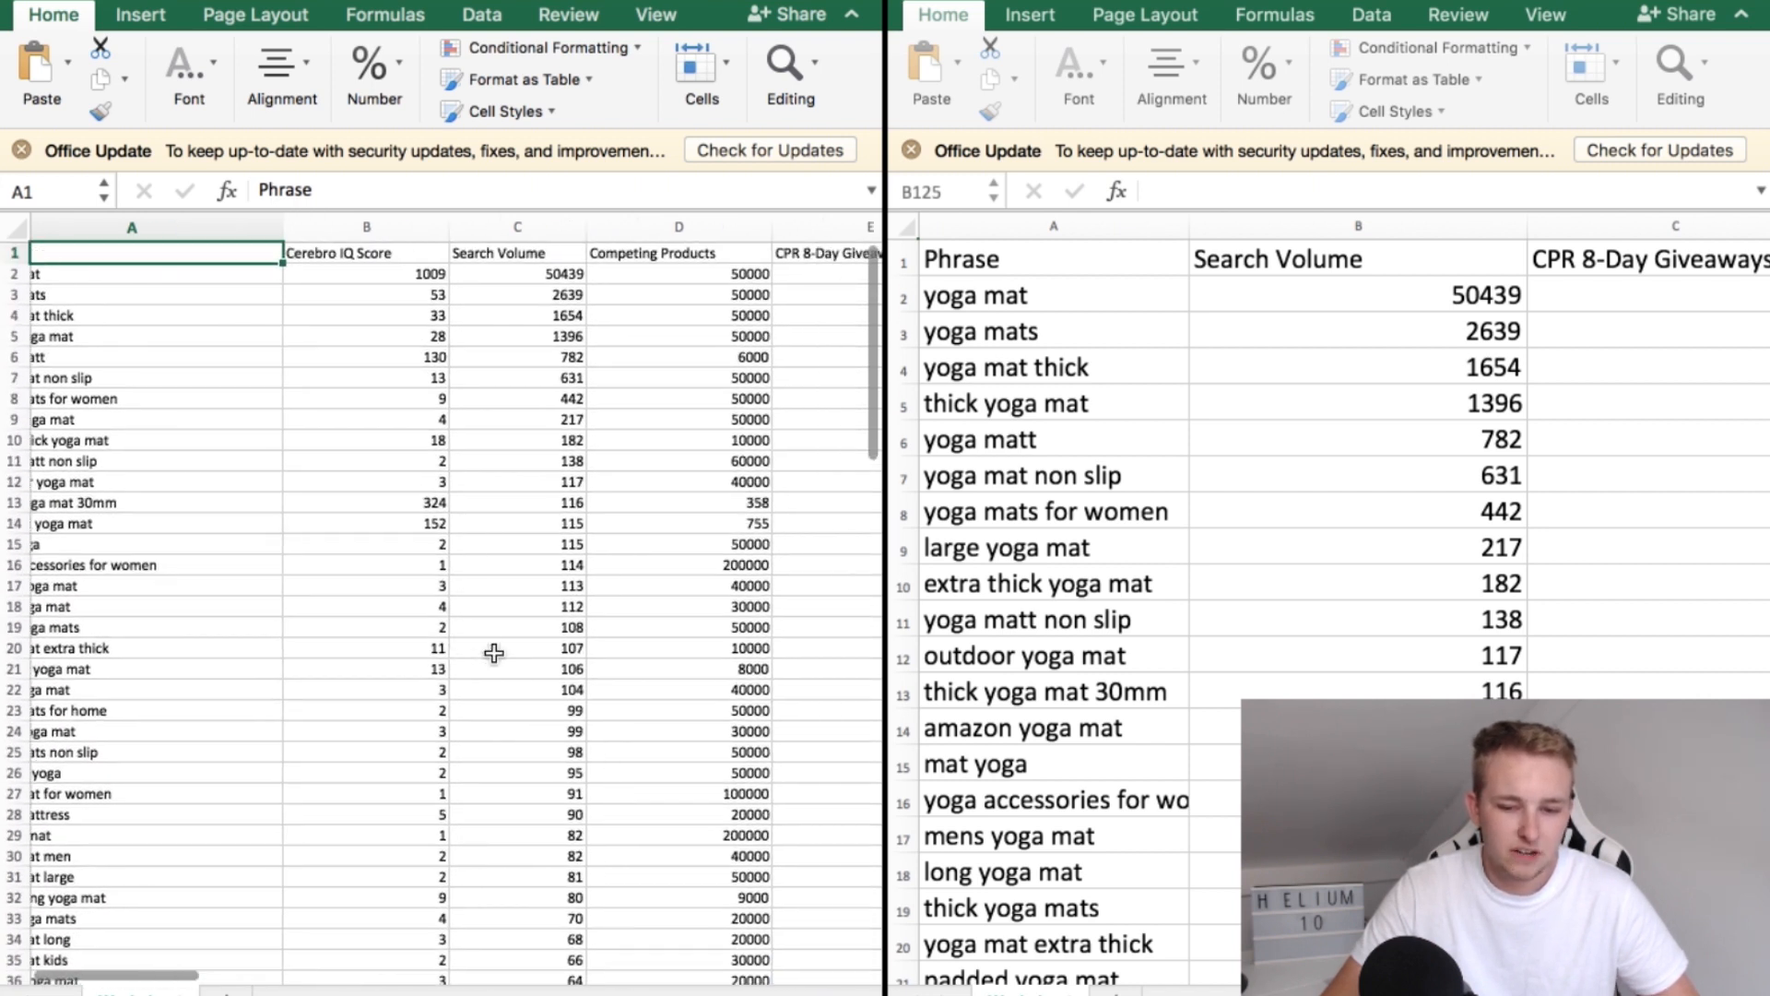
{"action": "scroll", "coordinate": [642, 394], "scroll_direction": "right", "scroll_amount": 5}
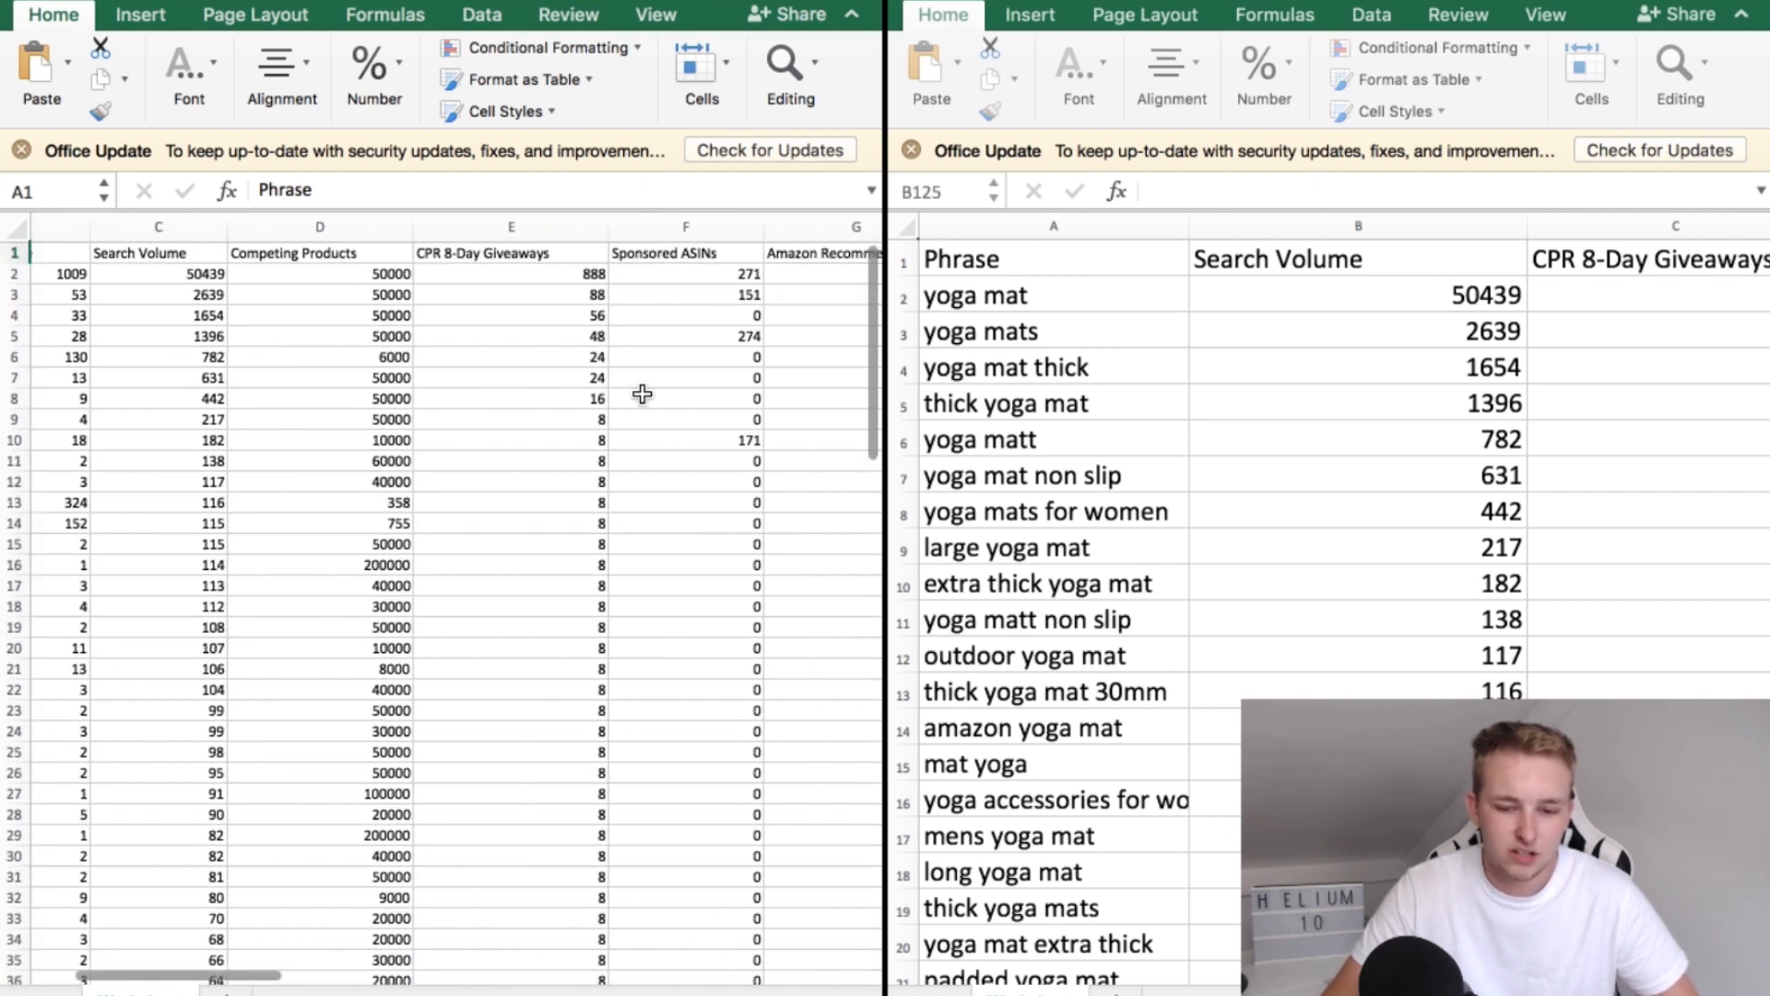
{"action": "scroll", "coordinate": [643, 393], "scroll_direction": "right", "scroll_amount": 1}
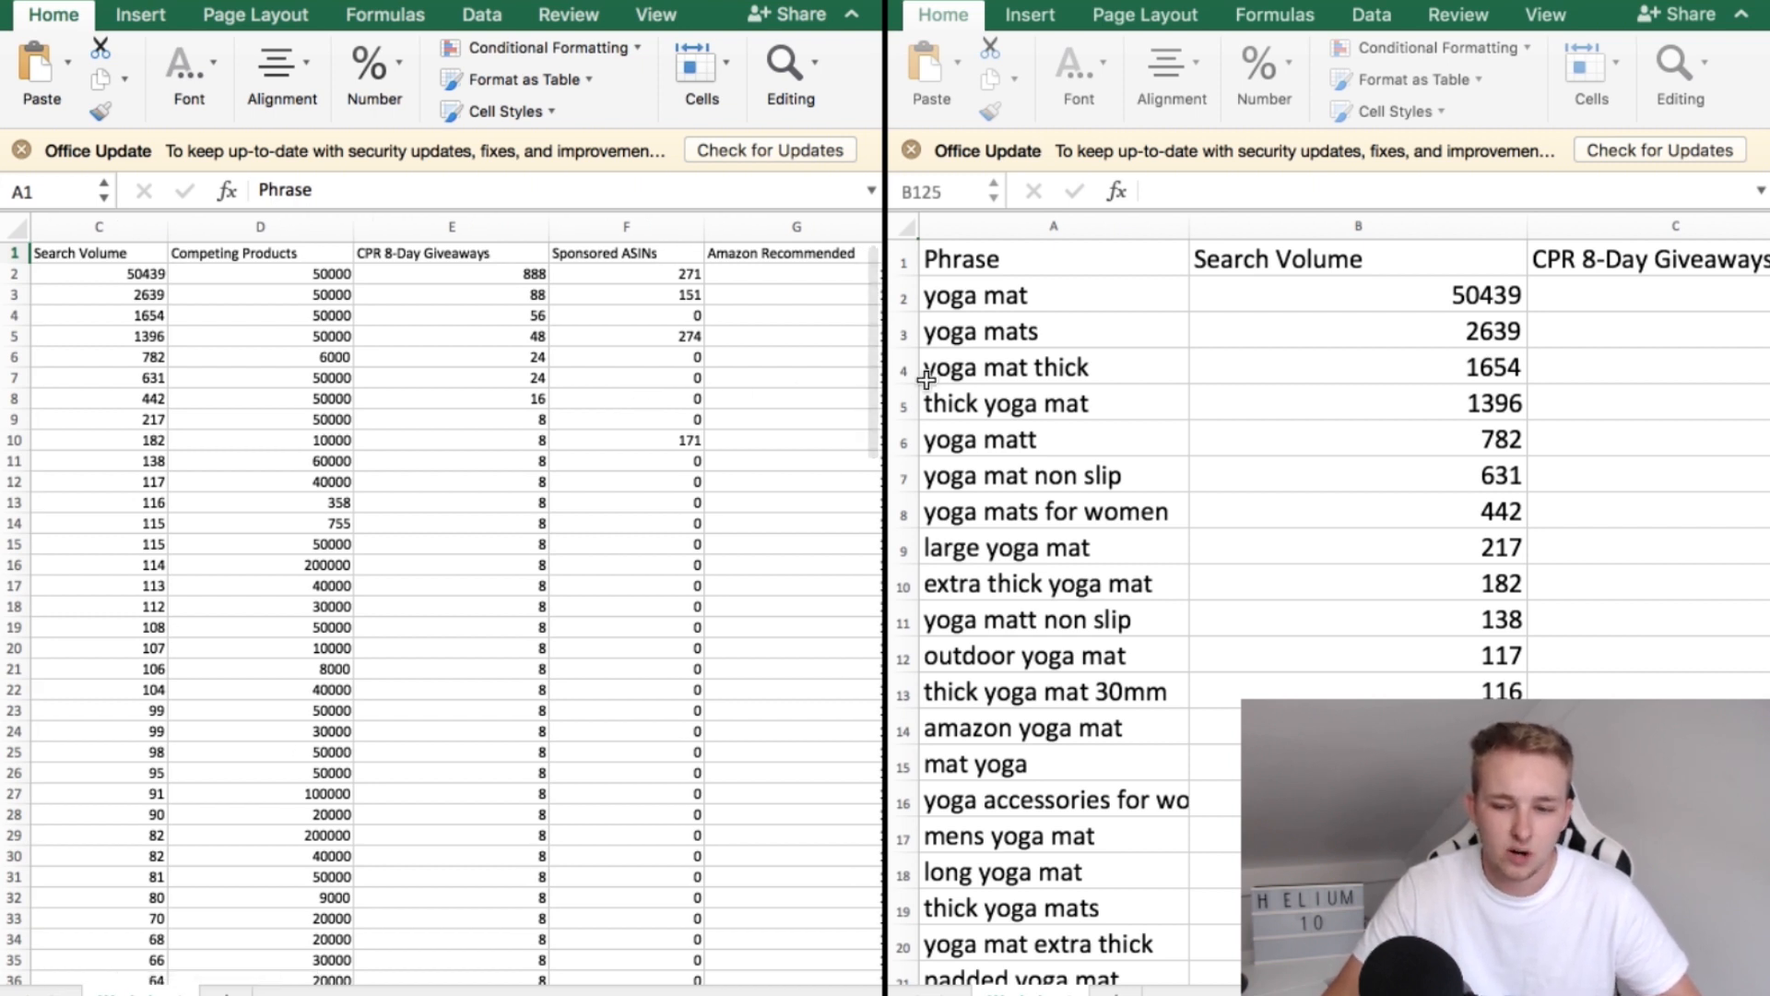
Take the trimmed workbook helium10-export (3) out of split view and show it in full screen
{"action": "scroll", "coordinate": [1567, 466], "scroll_direction": "right", "scroll_amount": 3}
{"action": "scroll", "coordinate": [1567, 466], "scroll_direction": "right", "scroll_amount": 8}
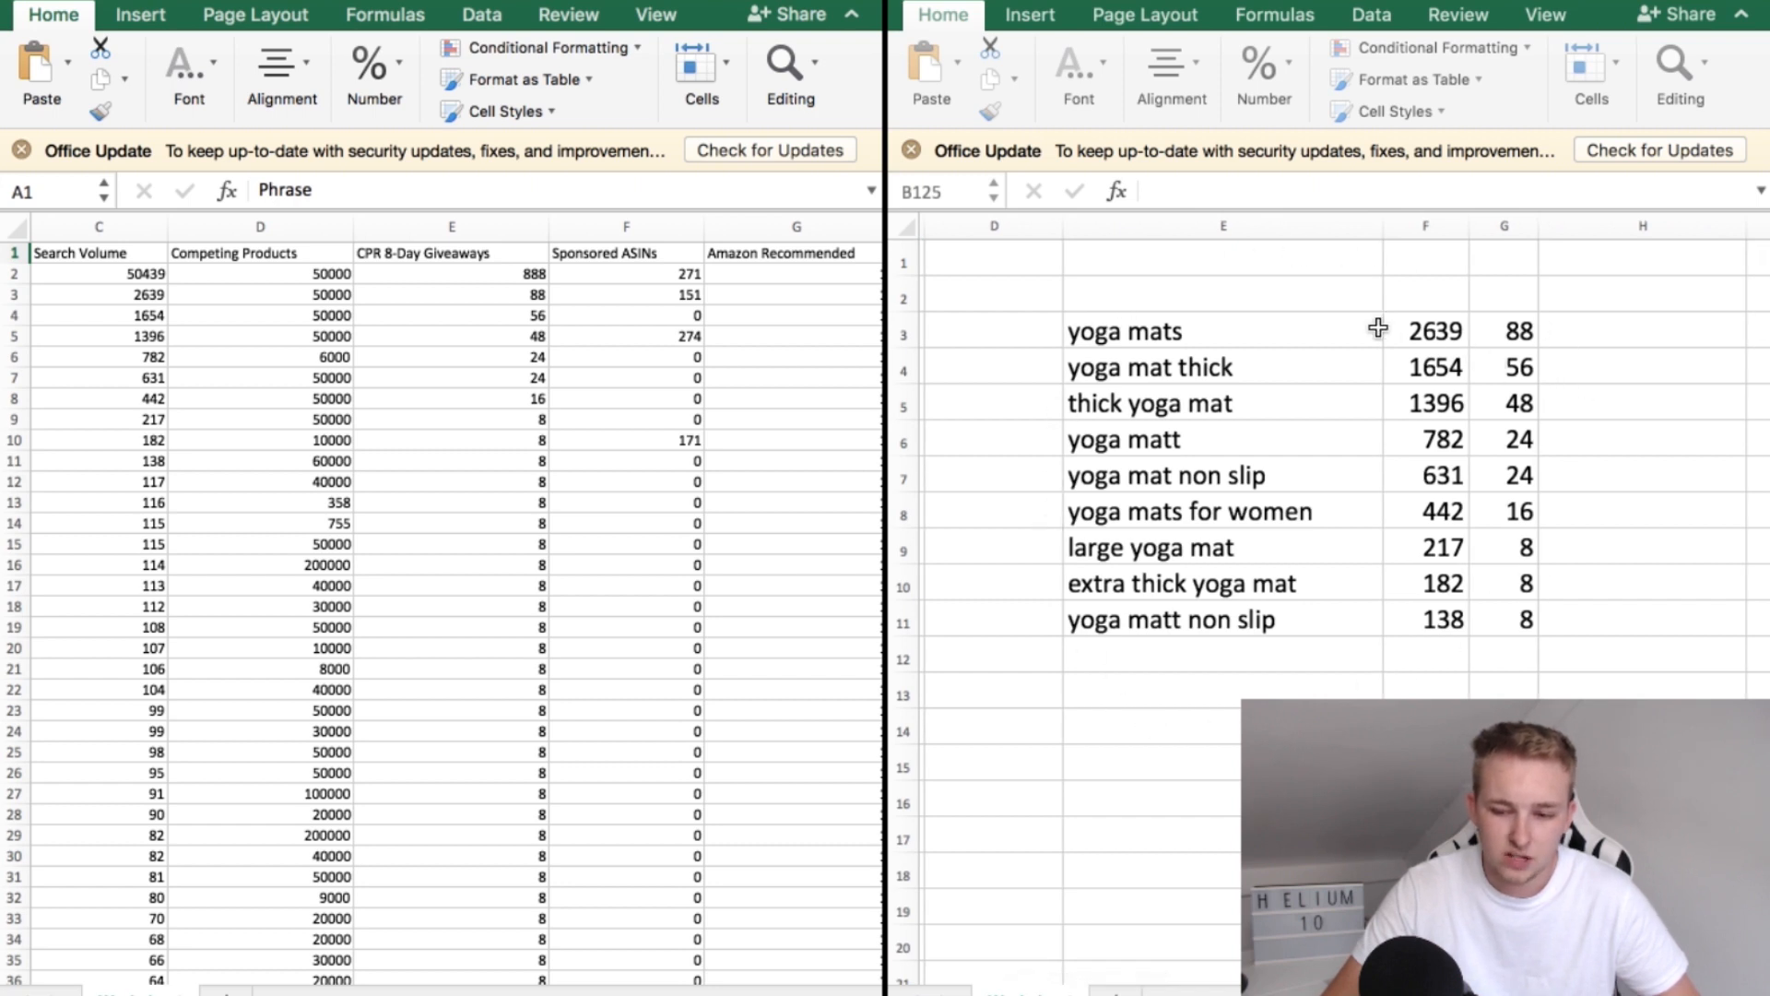
{"action": "scroll", "coordinate": [1367, 503], "scroll_direction": "left", "scroll_amount": 3}
{"action": "scroll", "coordinate": [1367, 498], "scroll_direction": "left", "scroll_amount": 3}
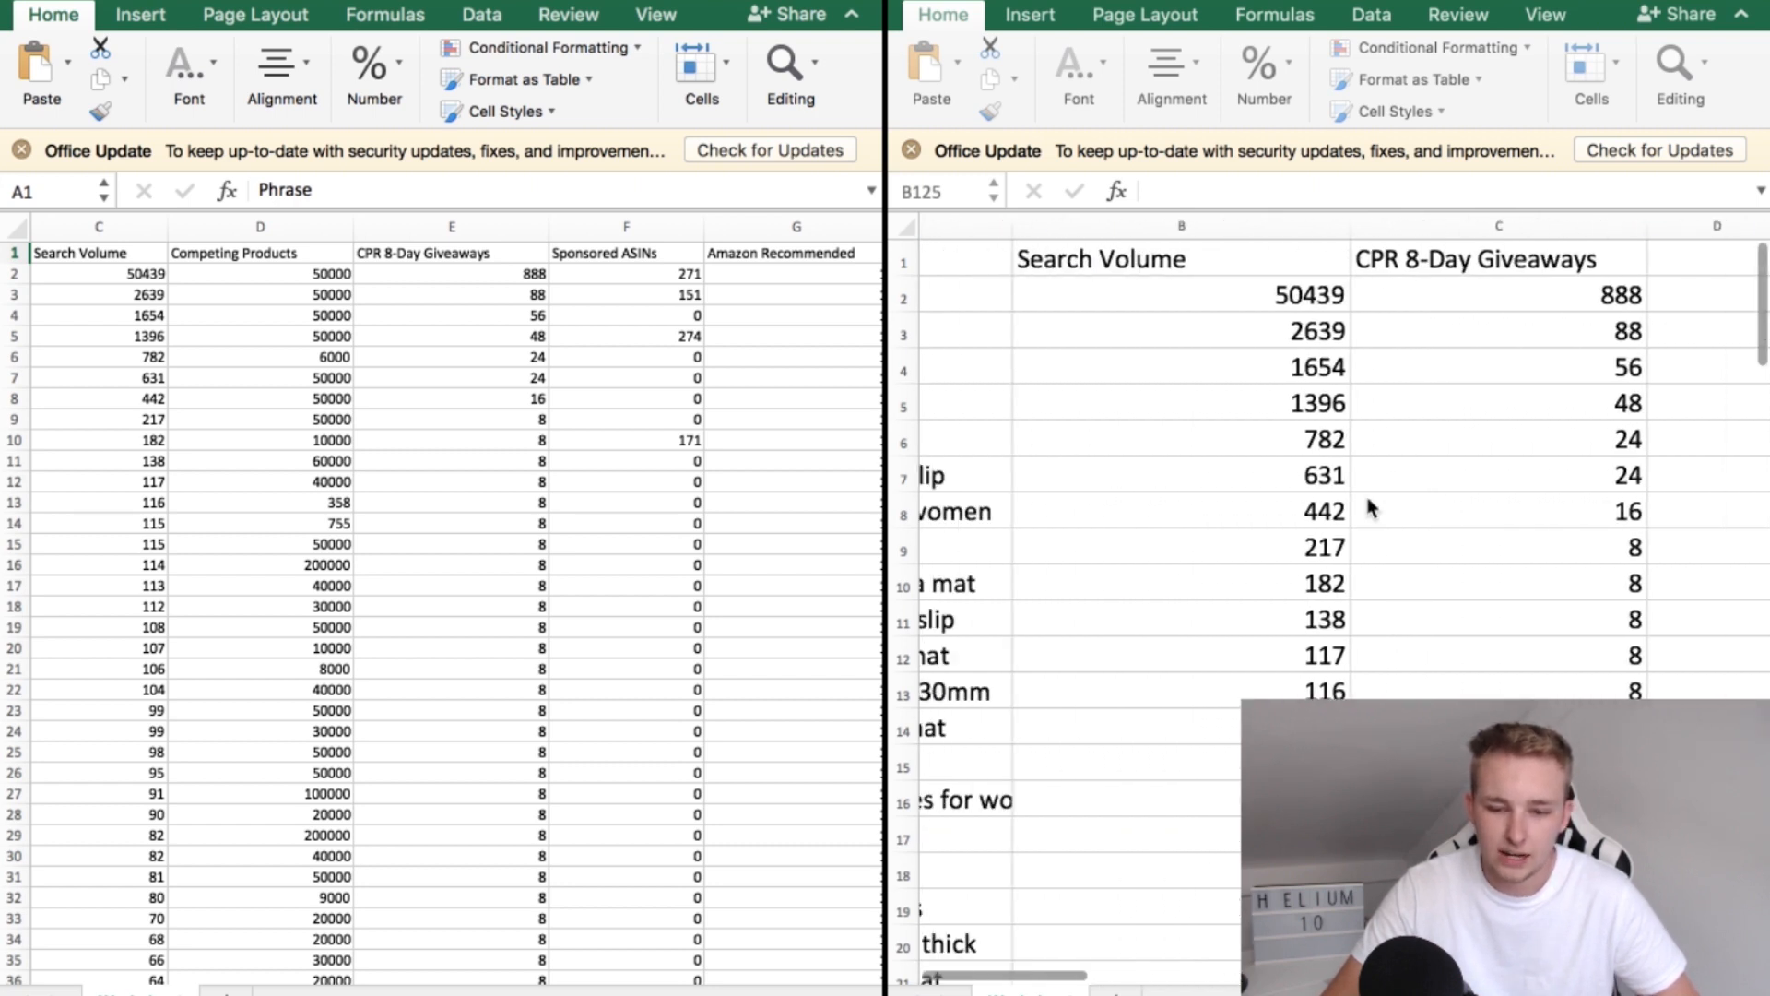
{"action": "mouse_move", "coordinate": [92, 17]}
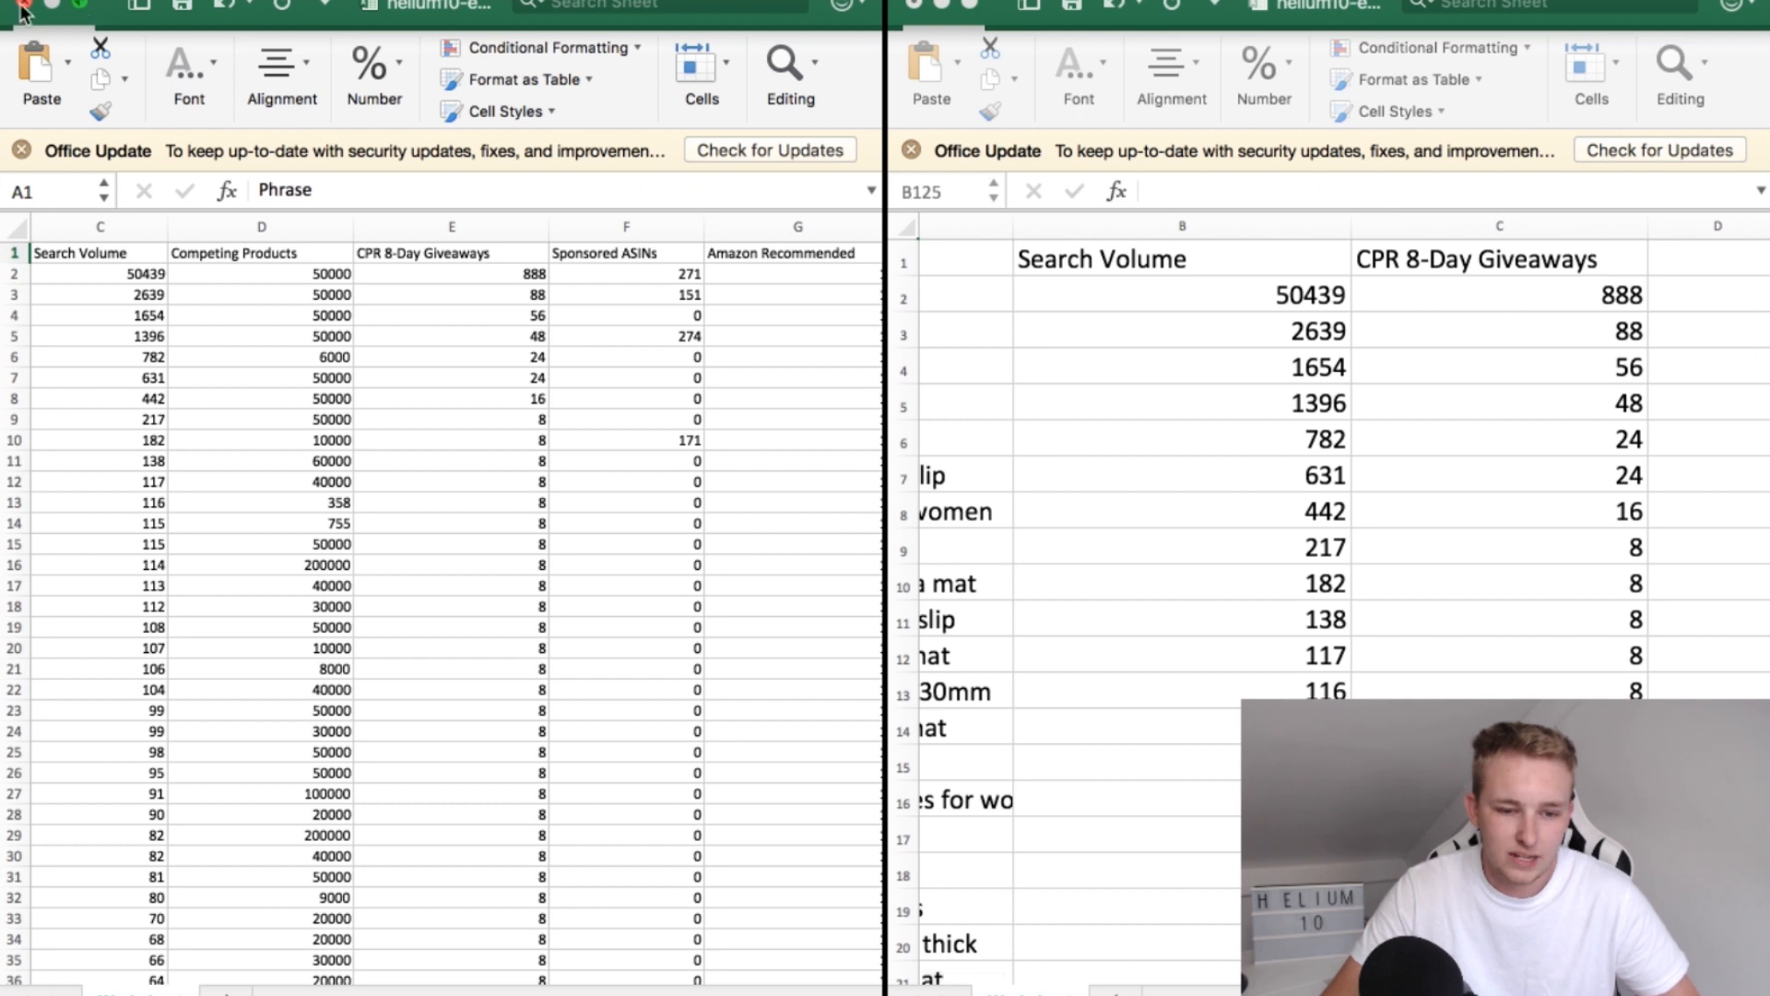
{"action": "left_click", "coordinate": [970, 8]}
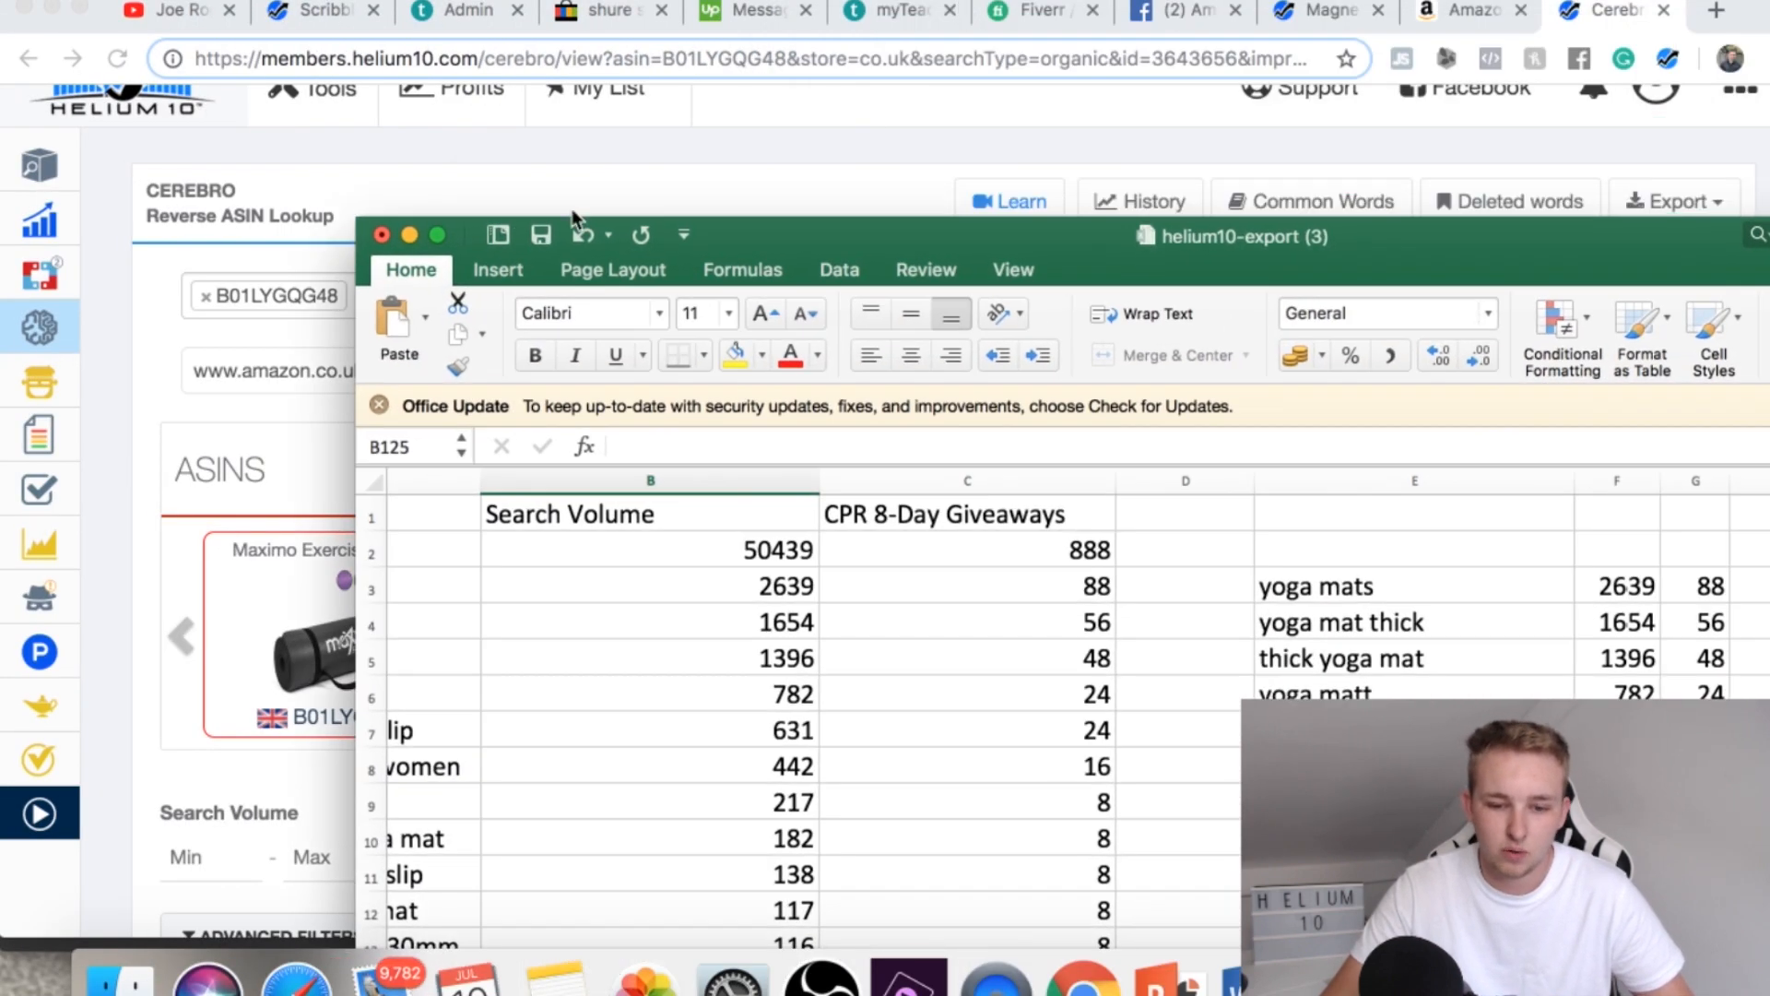
{"action": "left_click", "coordinate": [439, 236]}
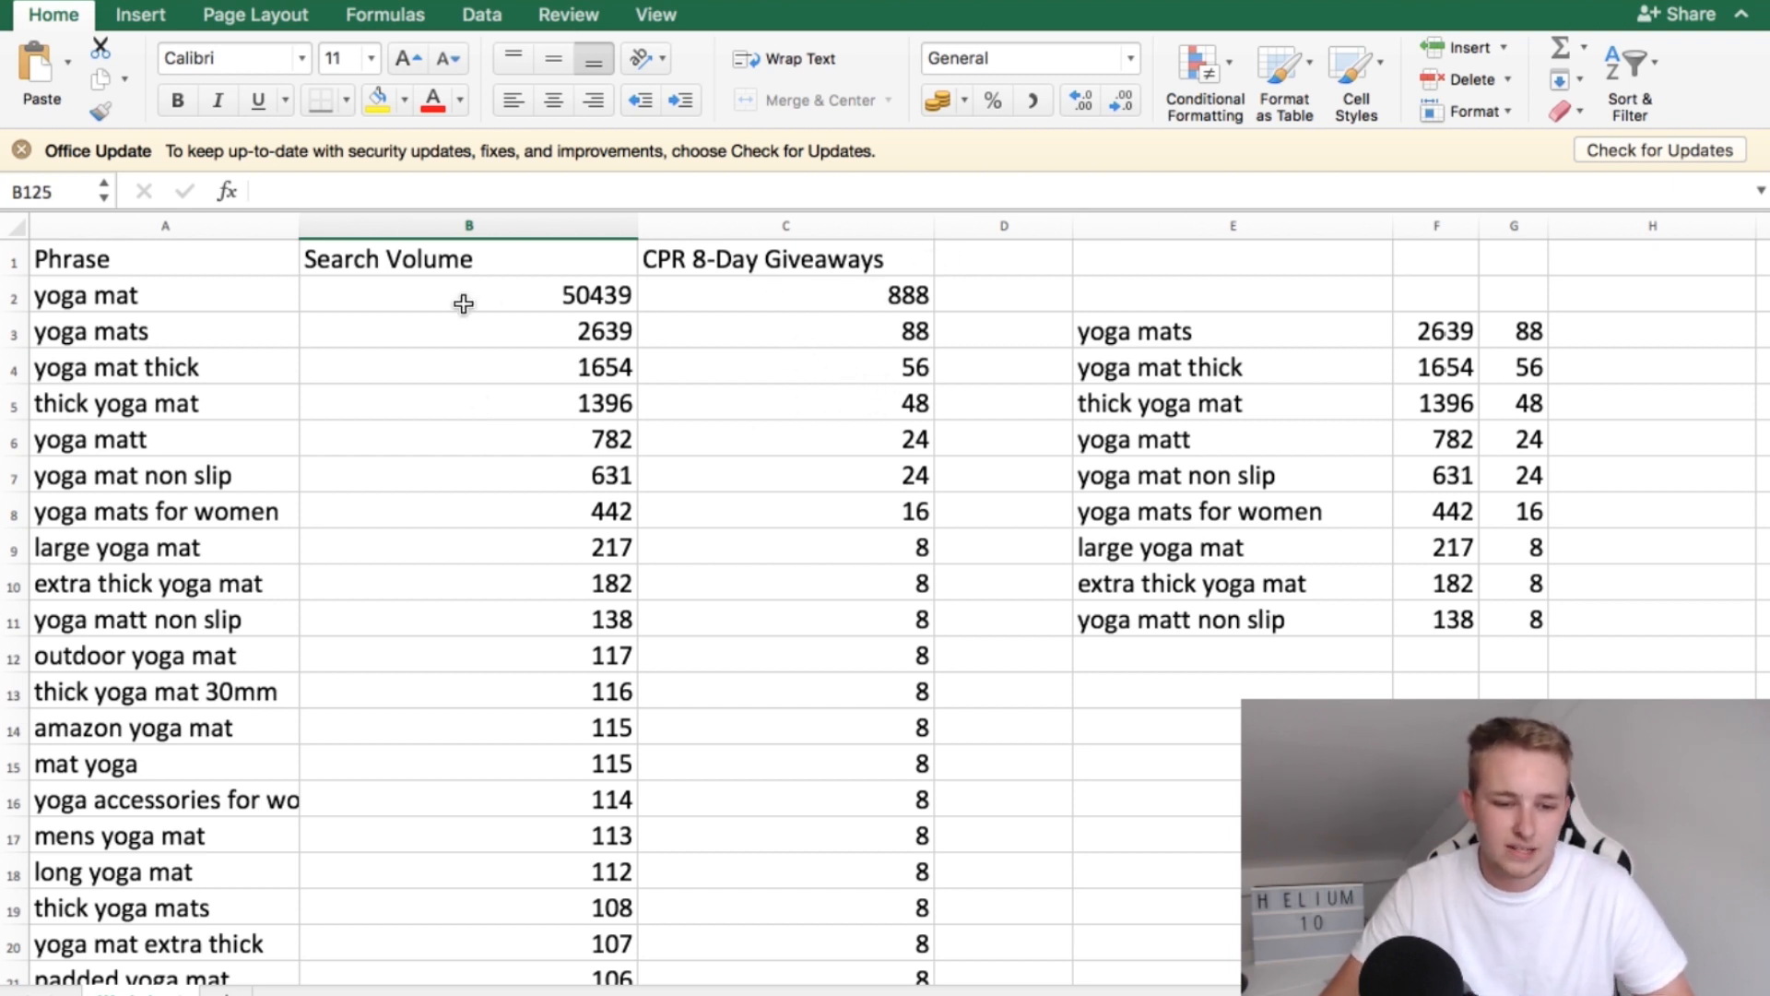
Check the search volume and CPR 8-Day Giveaways of "yoga mat", and compare them with the giveaways for "large yoga mat"
{"action": "left_click", "coordinate": [135, 300]}
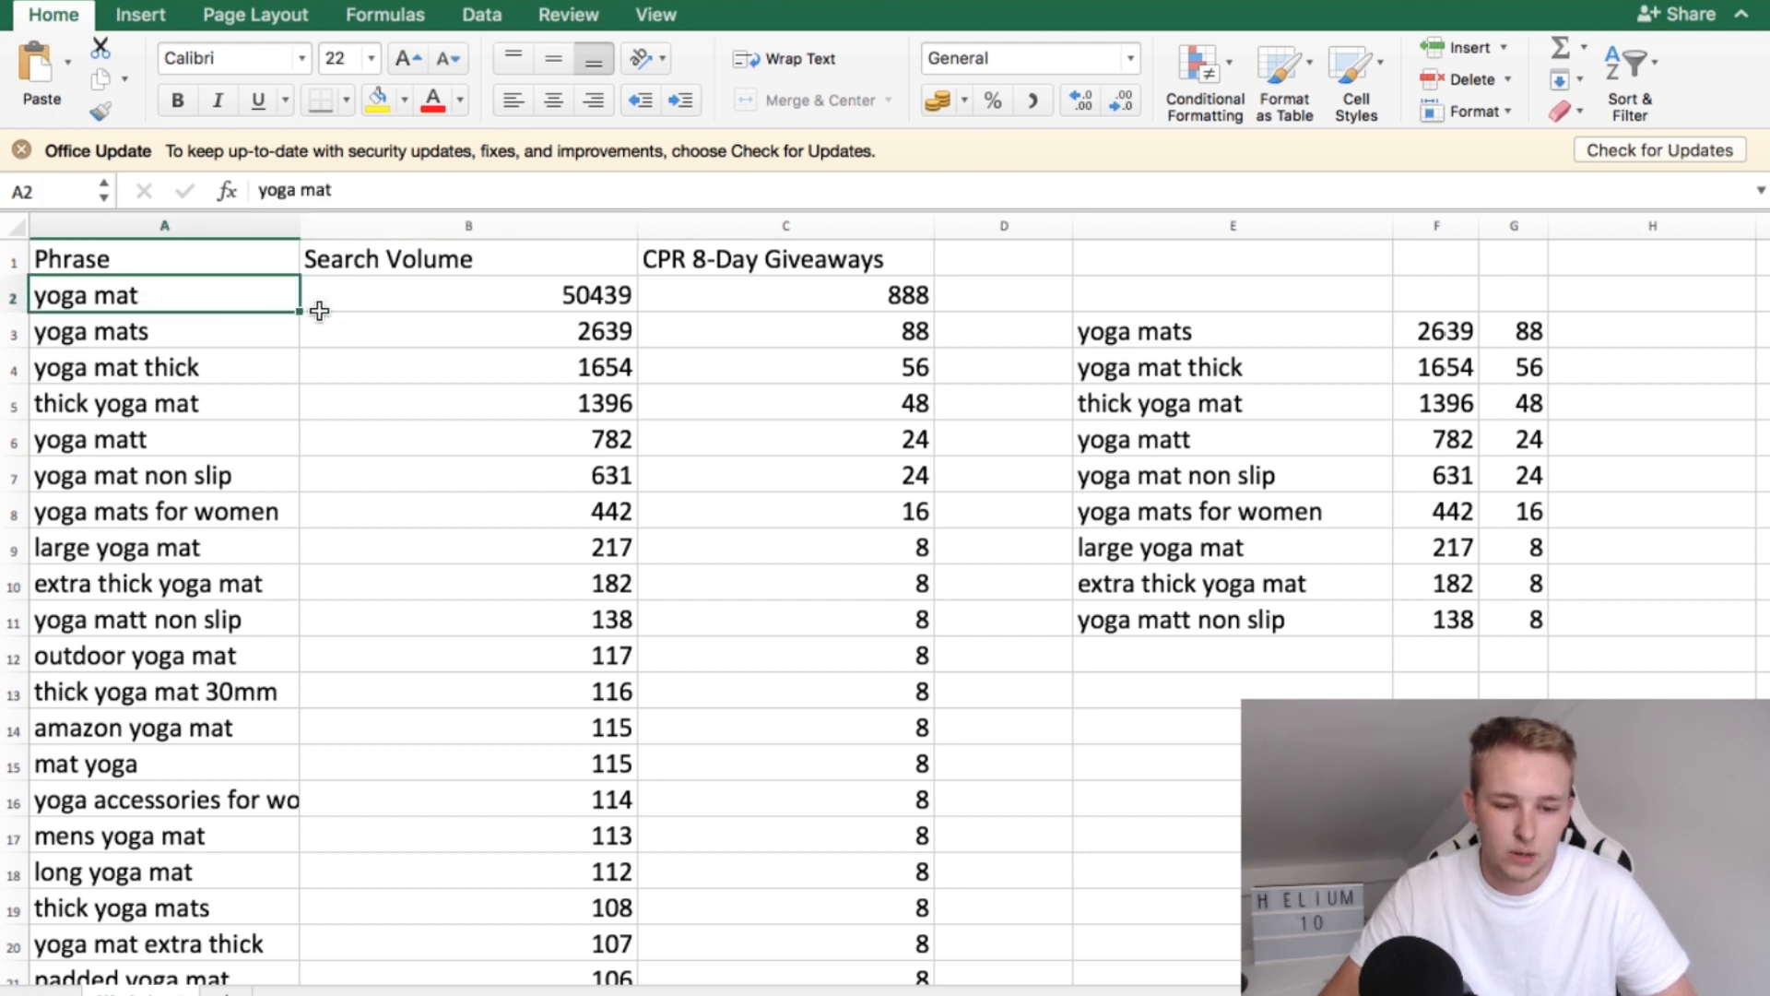
{"action": "left_click", "coordinate": [512, 299]}
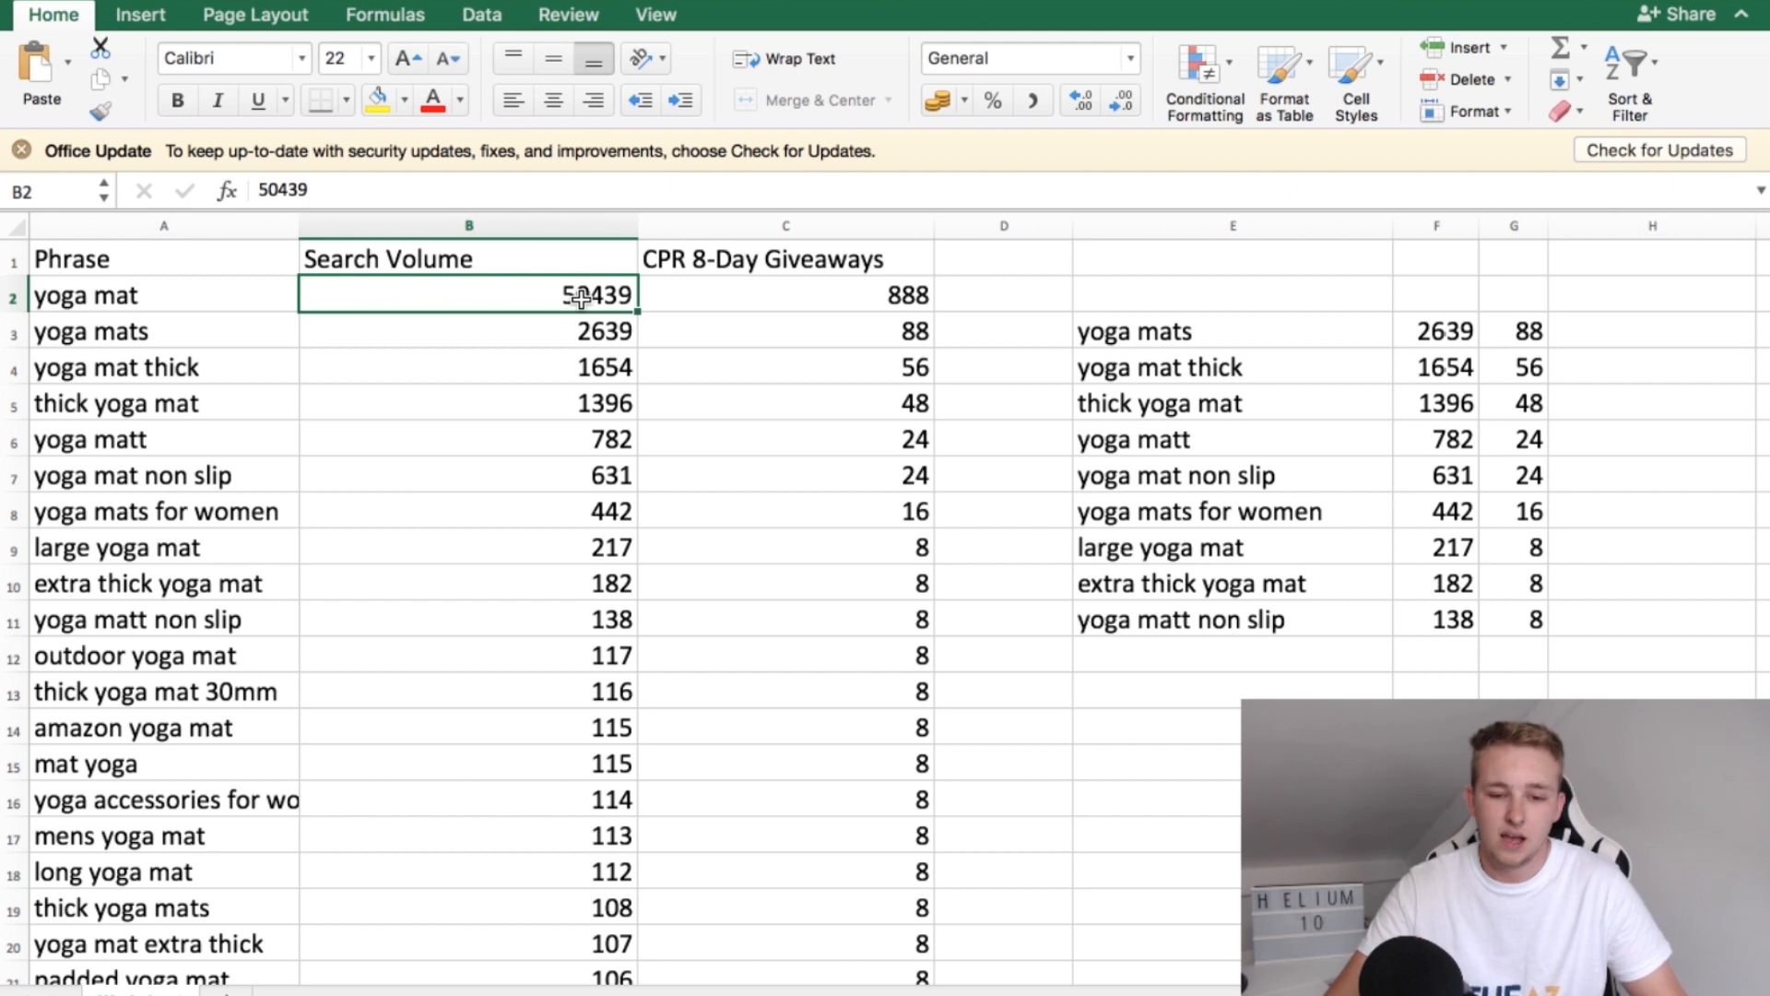
{"action": "left_click", "coordinate": [786, 293]}
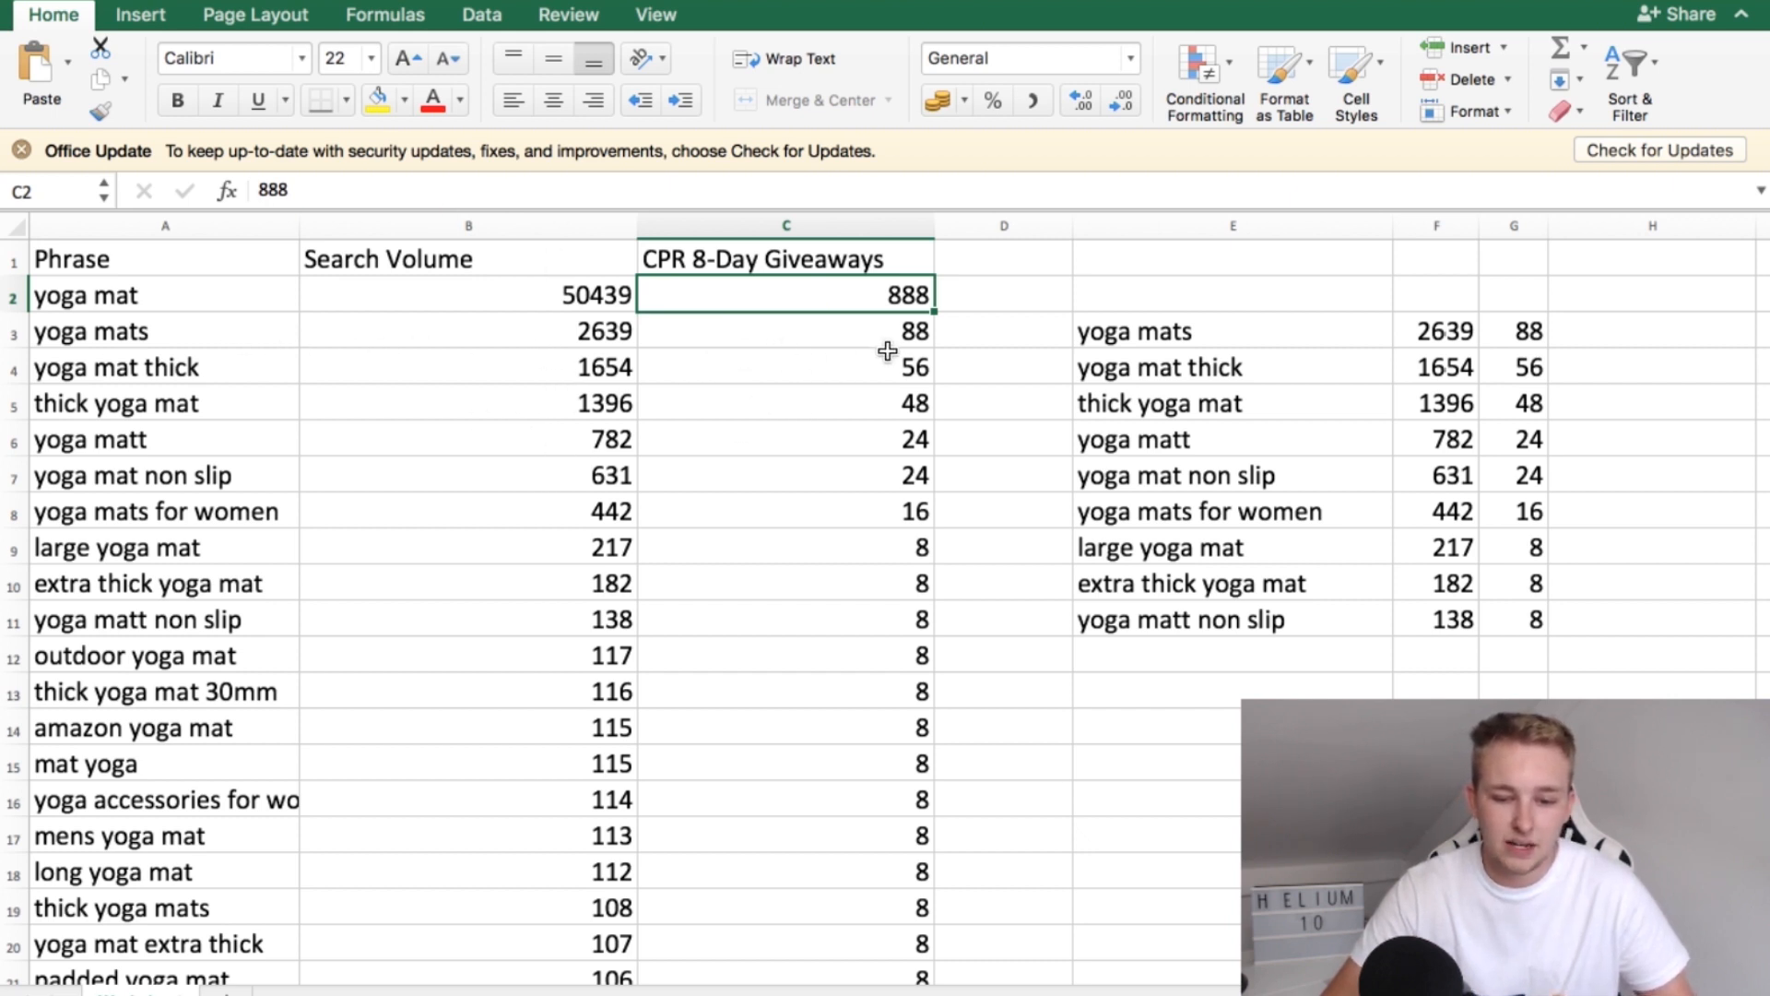
{"action": "left_click", "coordinate": [861, 547]}
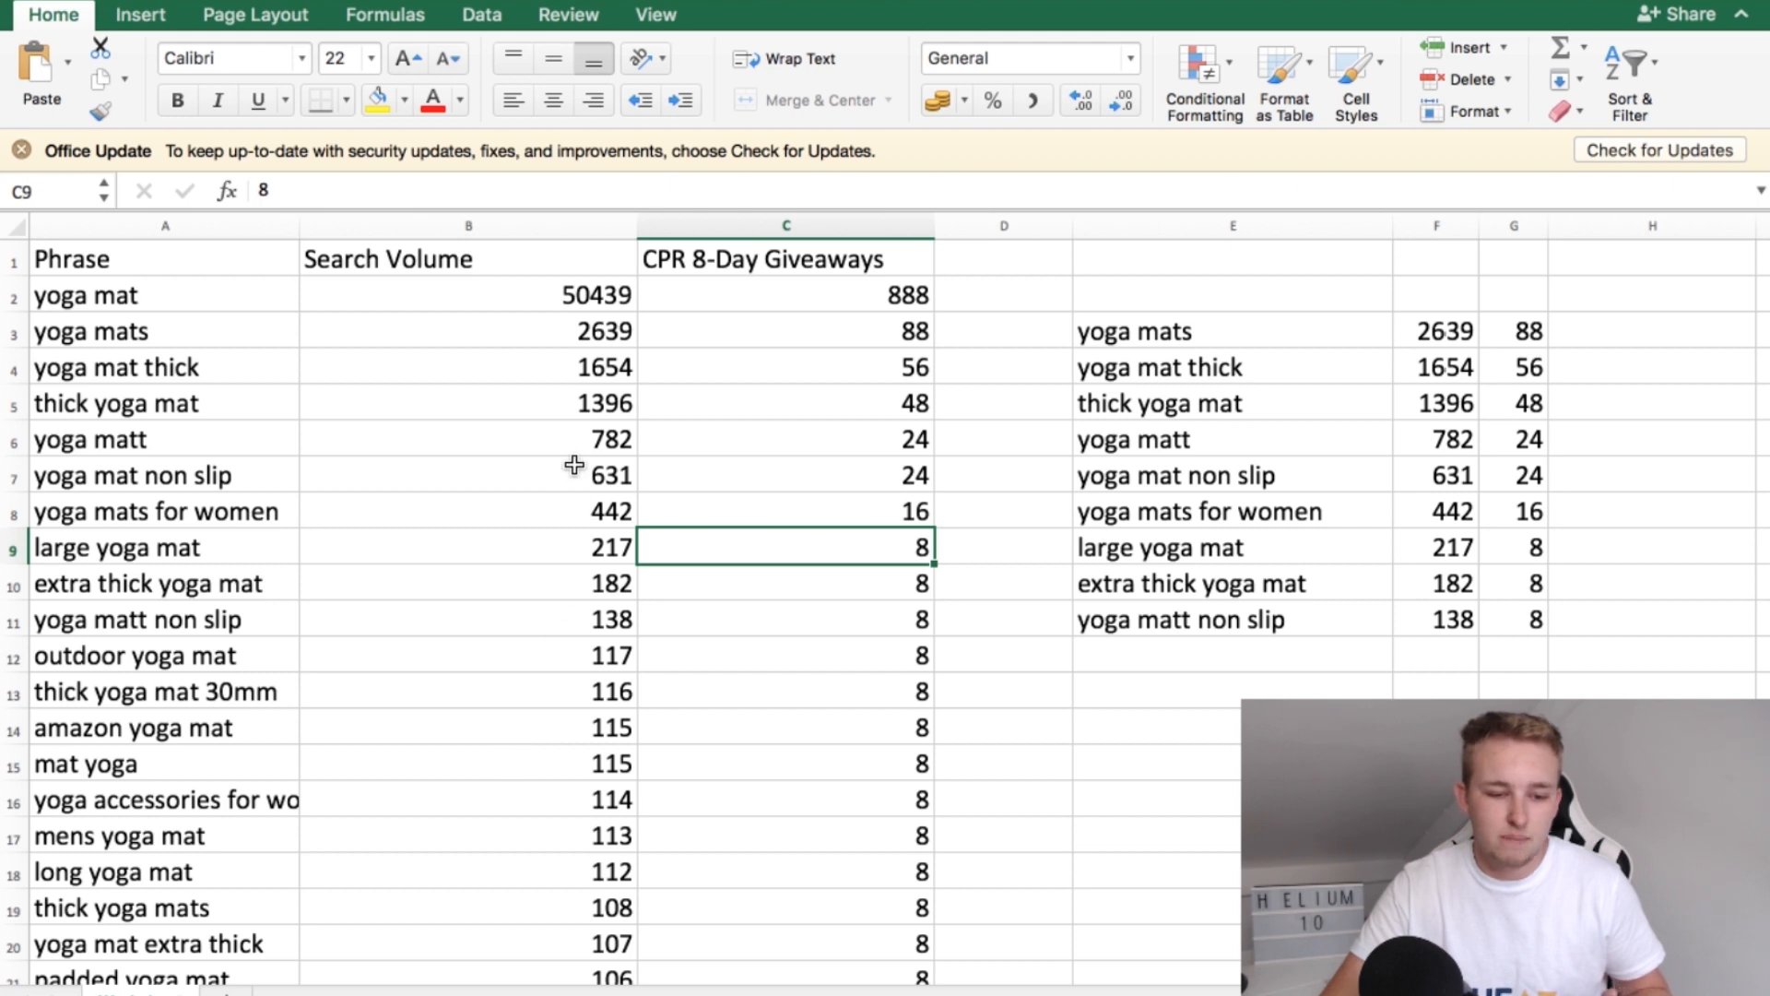
Look through the lower-volume phrases in the full list, from "yoga mats" down to "long yoga mat"
{"action": "left_click", "coordinate": [224, 347]}
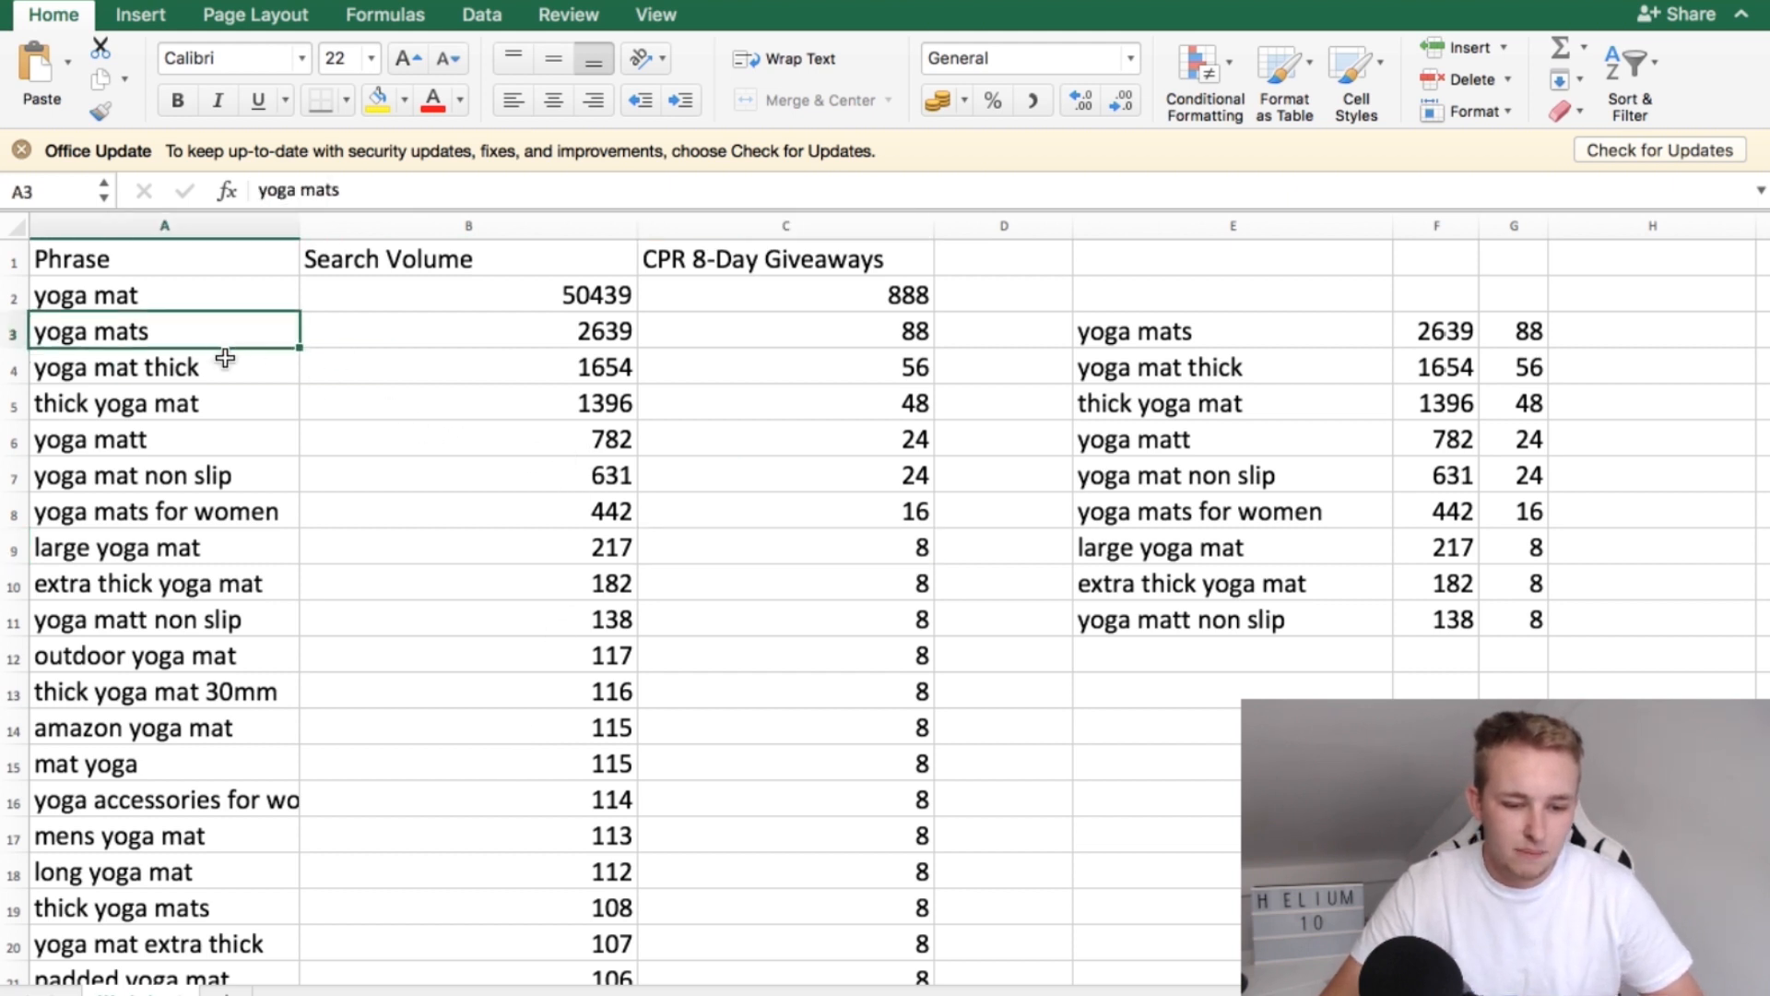
{"action": "left_click", "coordinate": [225, 363]}
{"action": "left_click_drag", "start_coordinate": [222, 332], "coordinate": [220, 474]}
{"action": "left_click", "coordinate": [381, 572]}
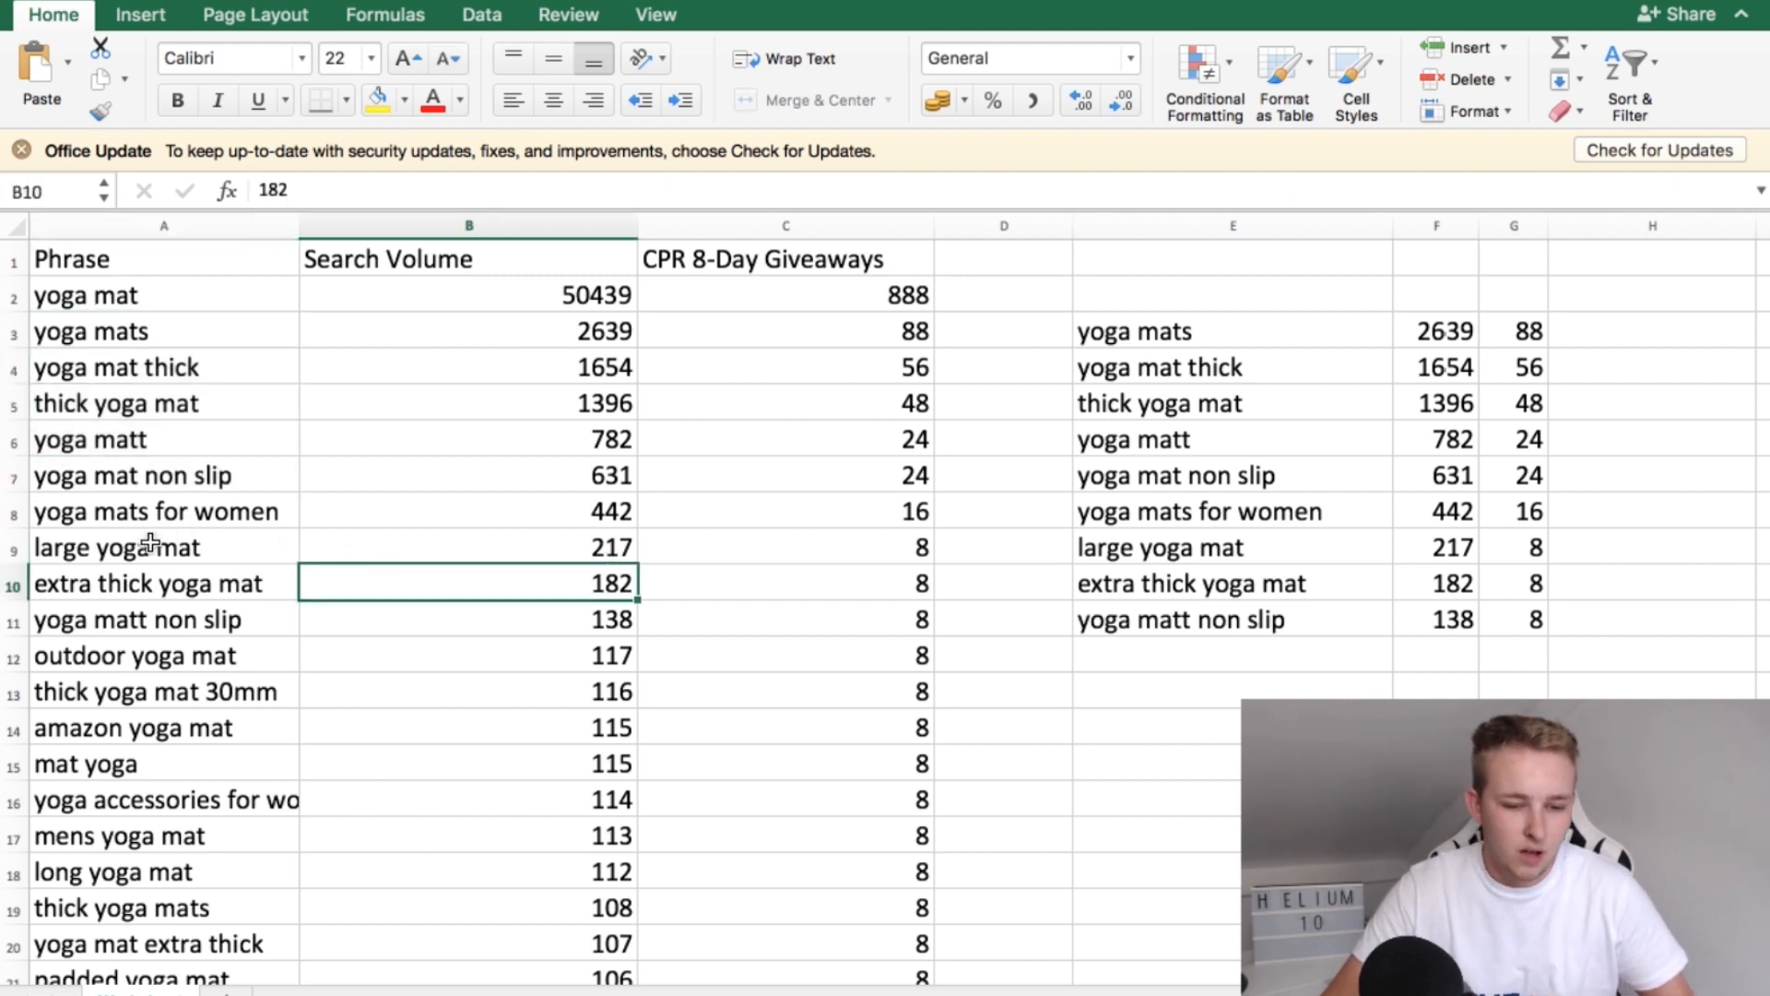
{"action": "left_click", "coordinate": [235, 654]}
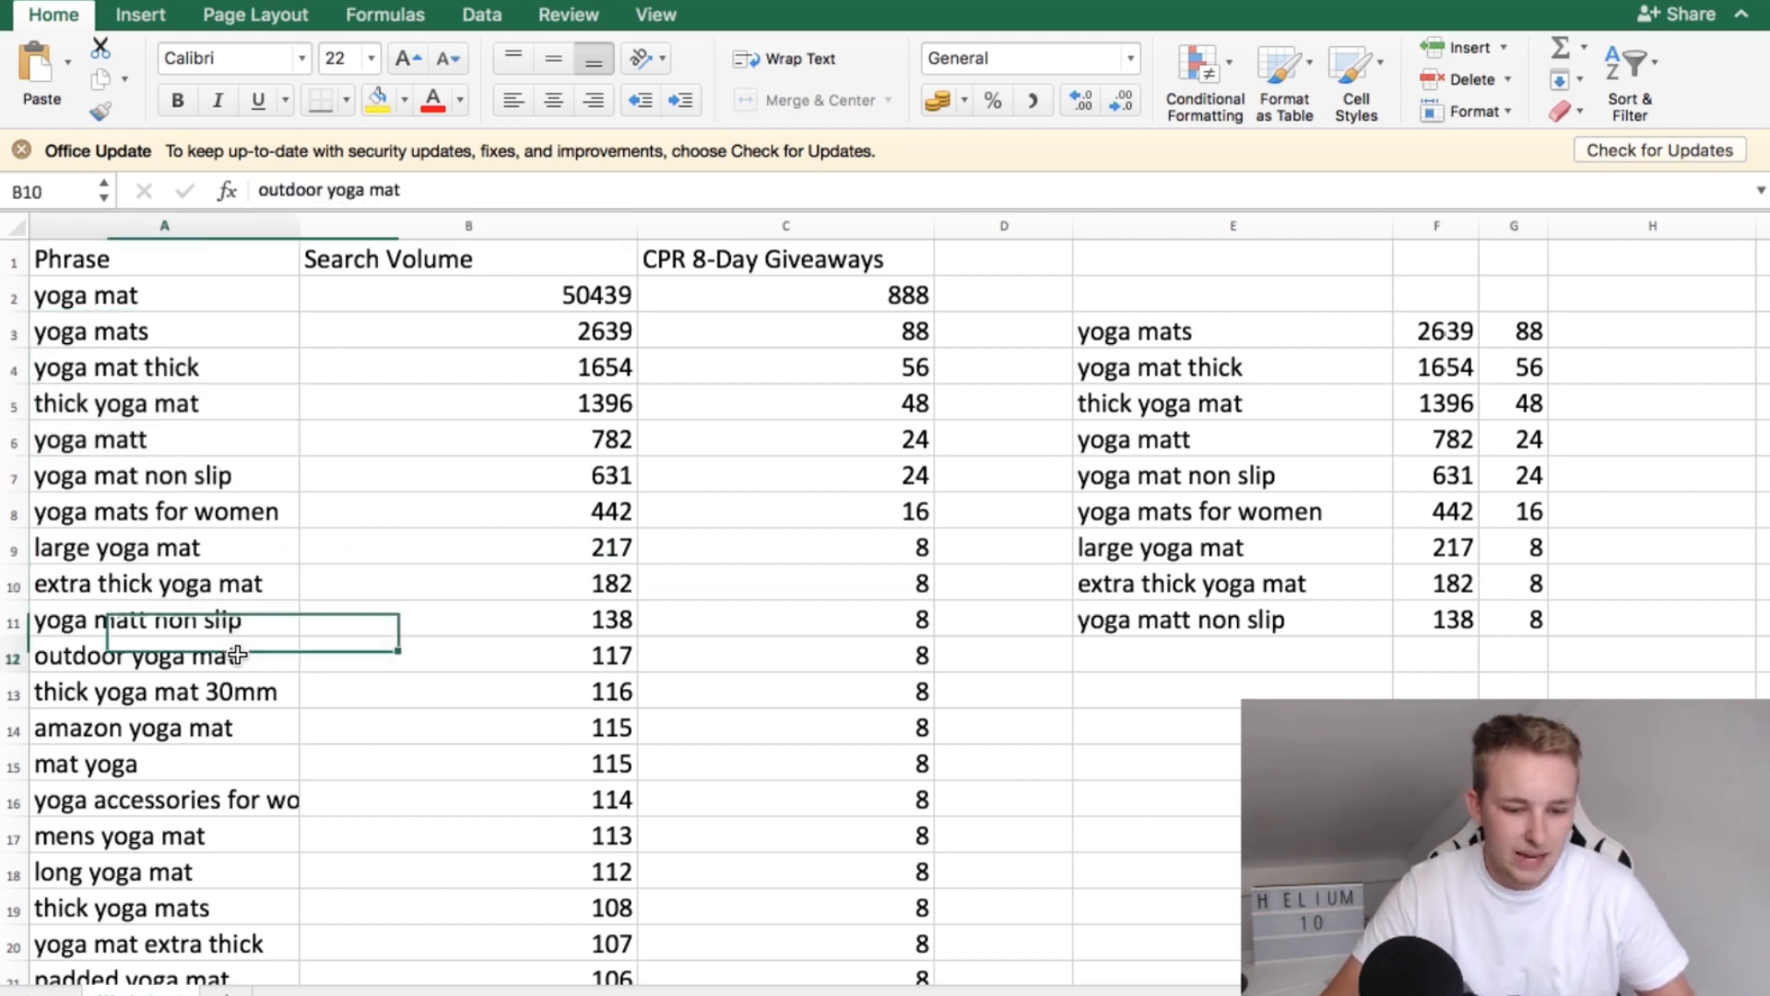
{"action": "left_click", "coordinate": [246, 701]}
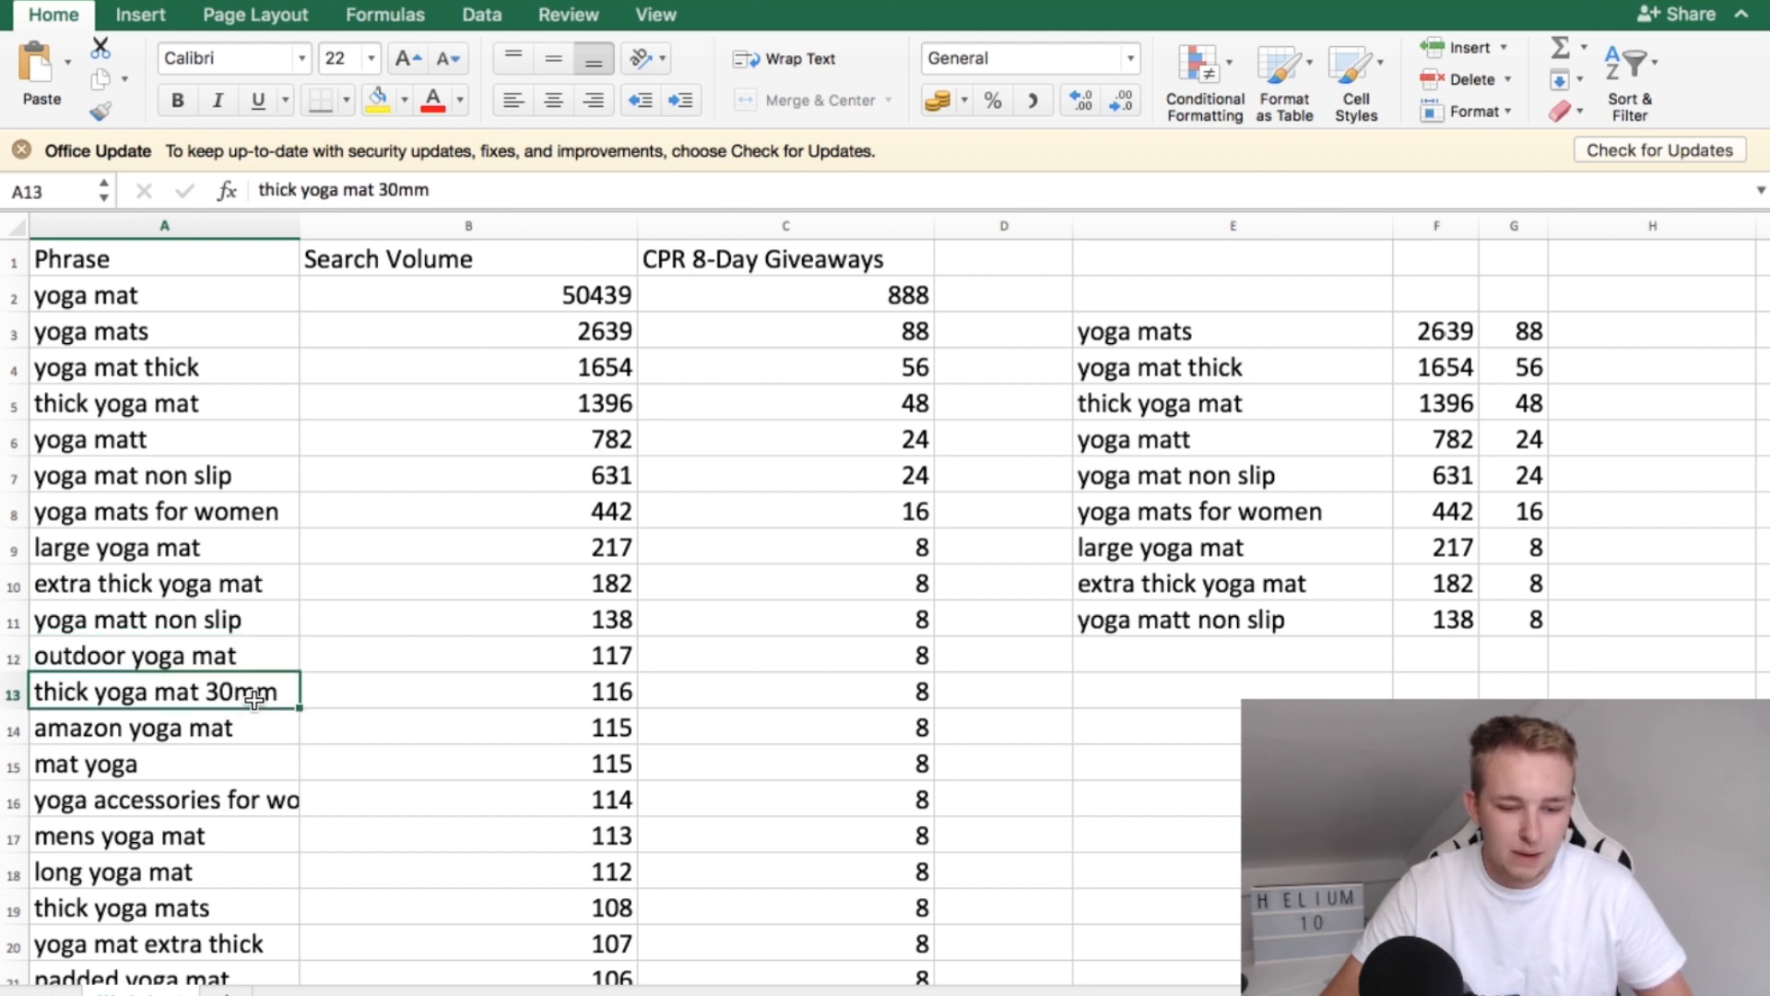
{"action": "left_click", "coordinate": [239, 735]}
{"action": "left_click_drag", "start_coordinate": [238, 619], "coordinate": [238, 869]}
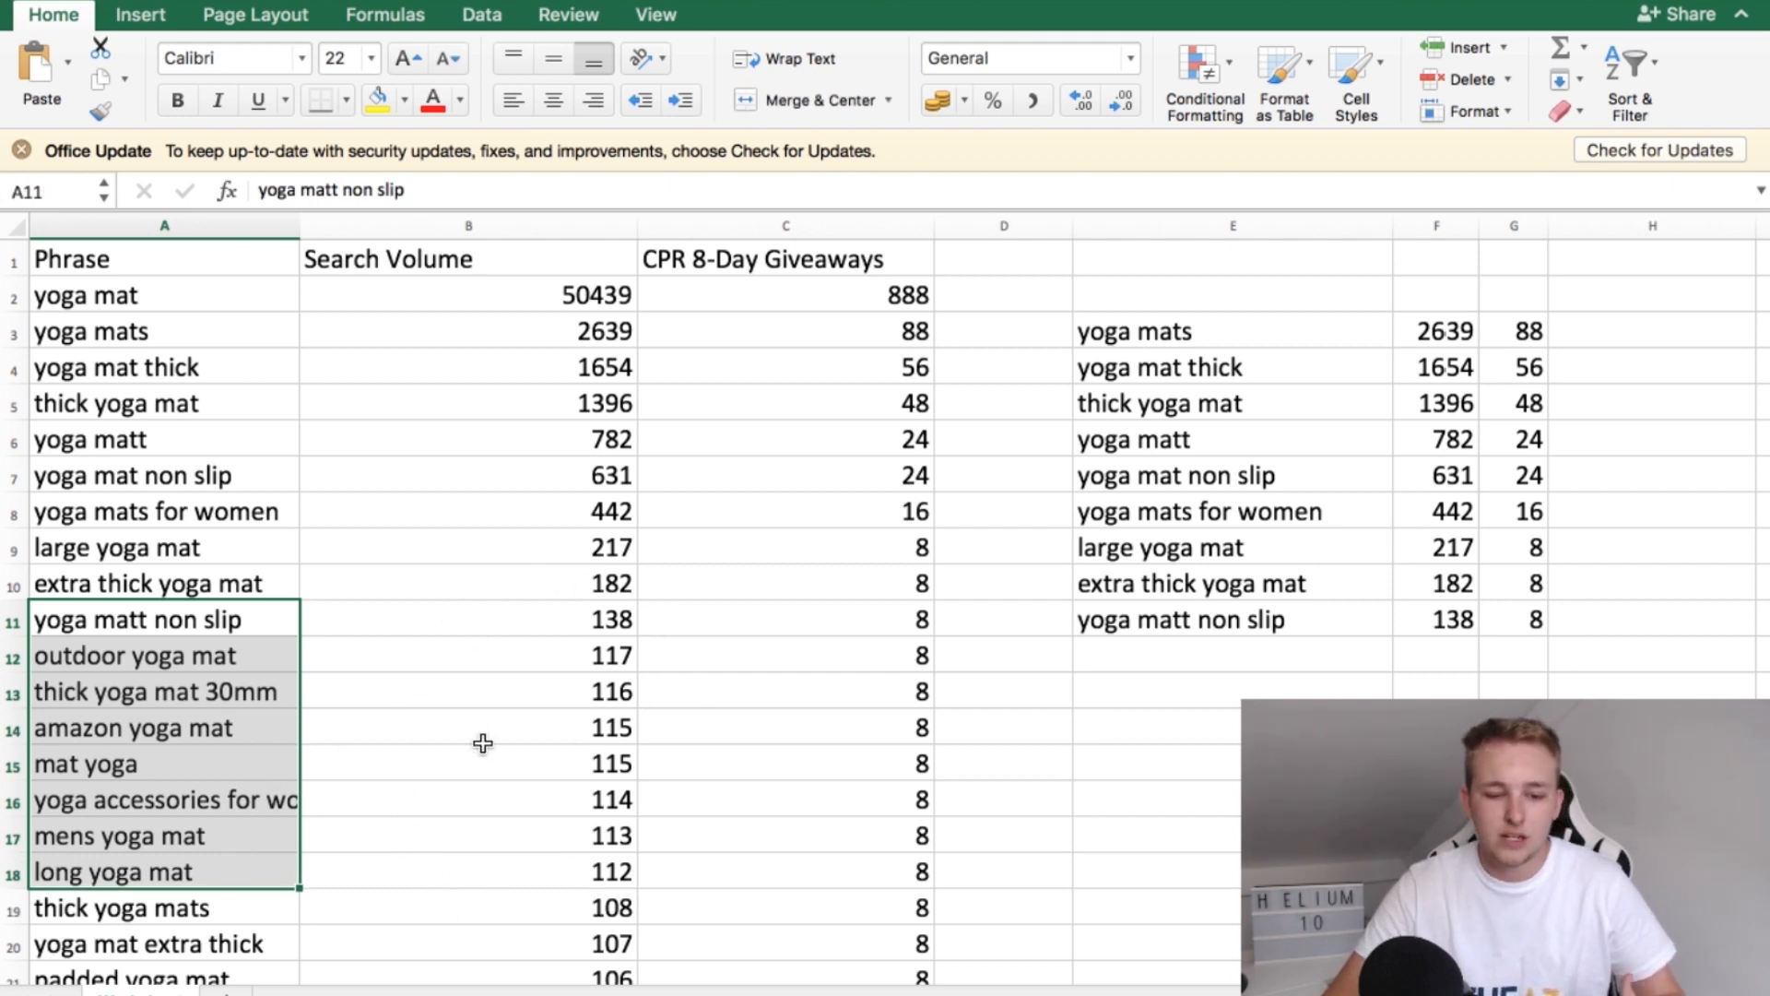
Select the phrases from "extra thick yoga mat" up to "yoga mats" in the full list to consider them as ranking targets
{"action": "left_click", "coordinate": [244, 589]}
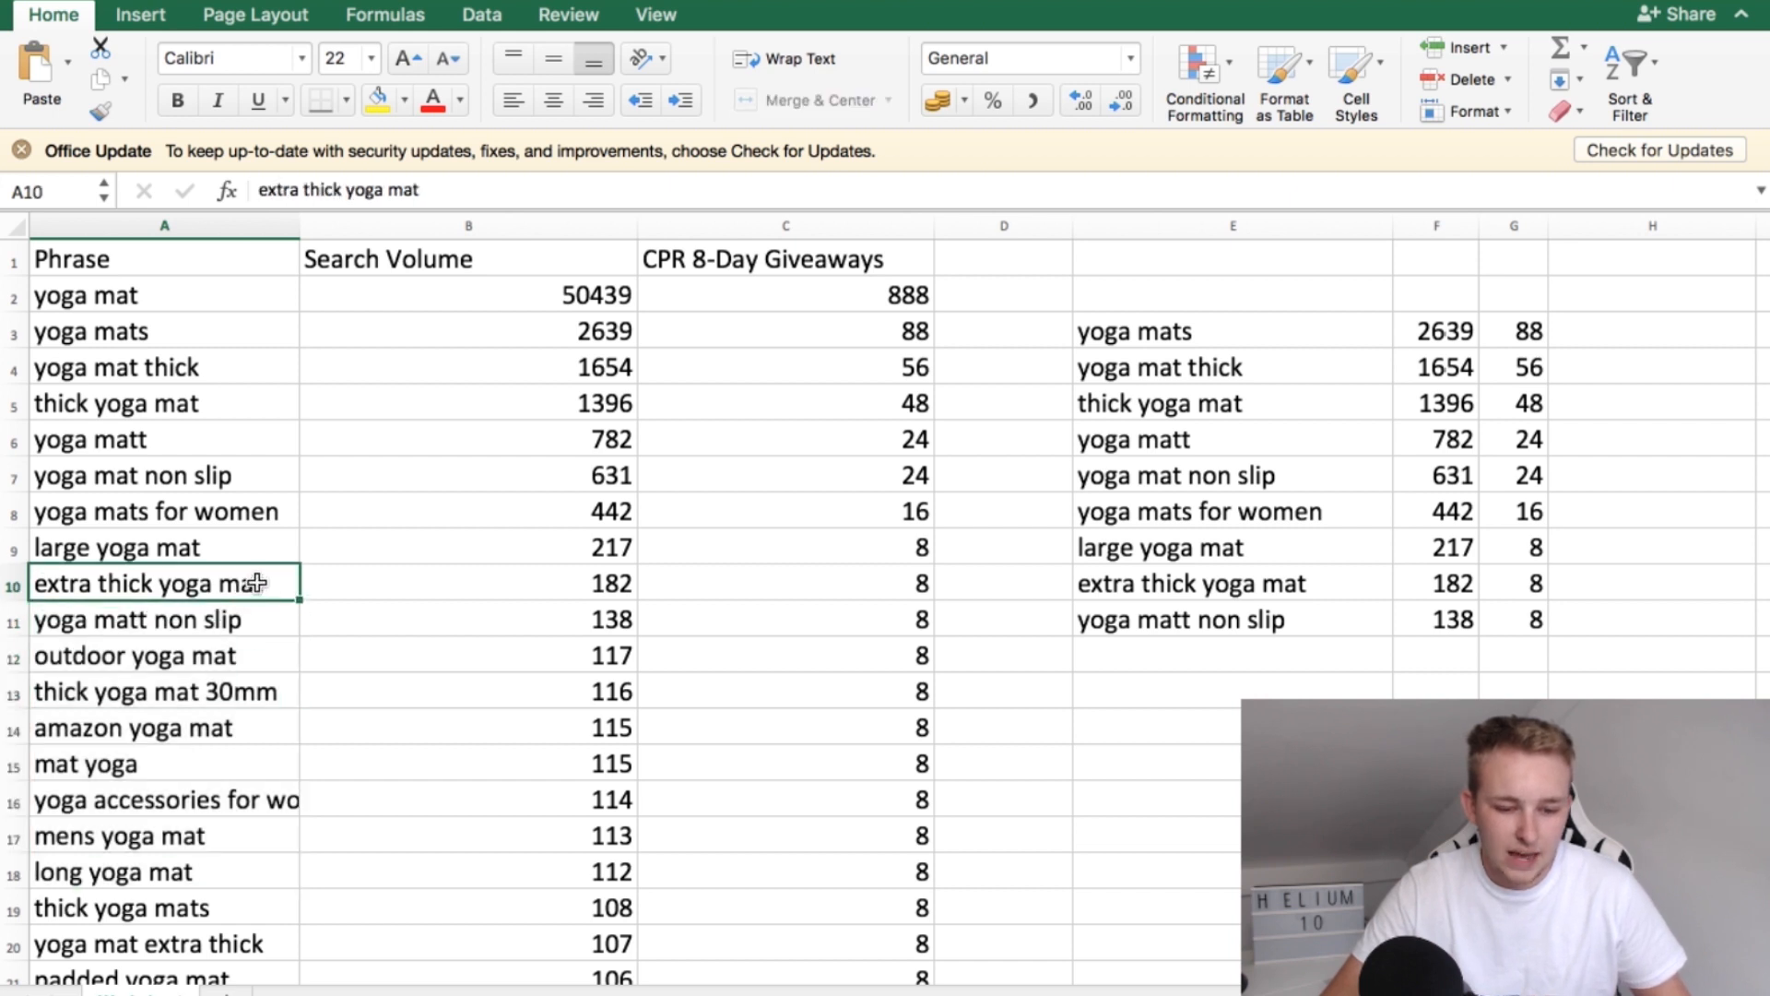
{"action": "left_click_drag", "start_coordinate": [257, 564], "coordinate": [241, 364]}
{"action": "left_click_drag", "start_coordinate": [236, 344], "coordinate": [238, 347]}
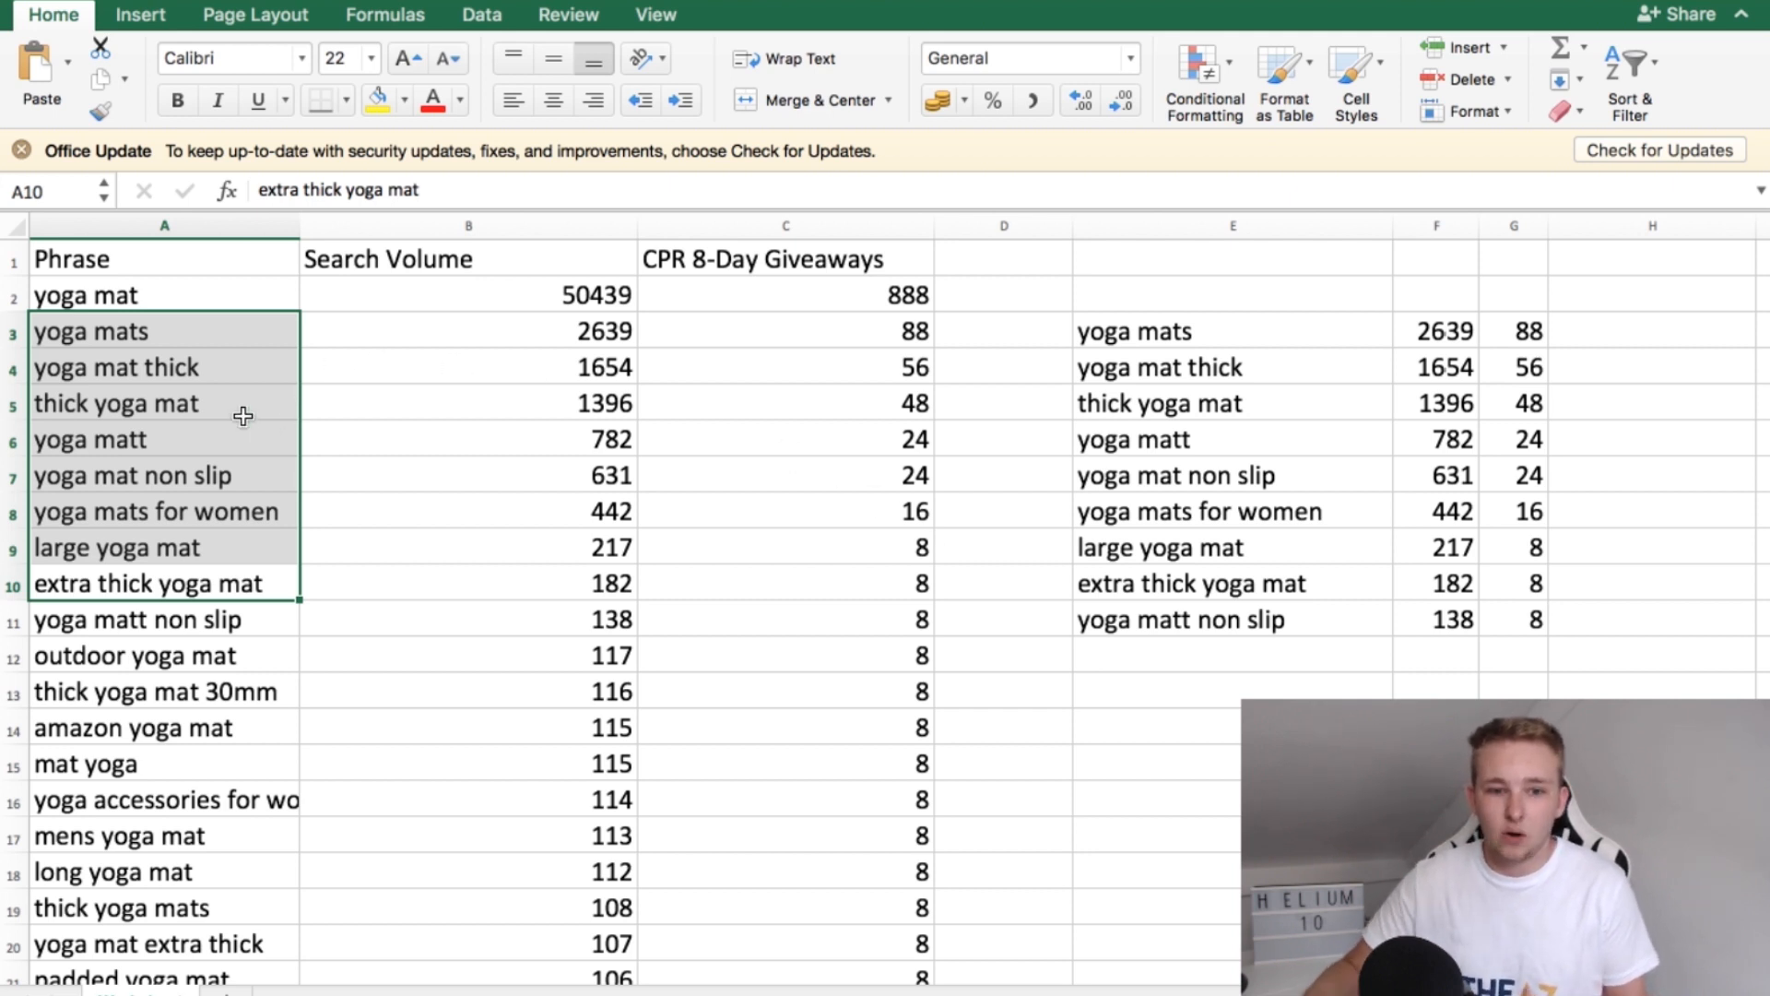
Review the separate shortlist from "yoga mats" to "yoga matt non slip" against the main phrase "yoga mat", and select the shortlisted phrases
{"action": "left_click", "coordinate": [1184, 410]}
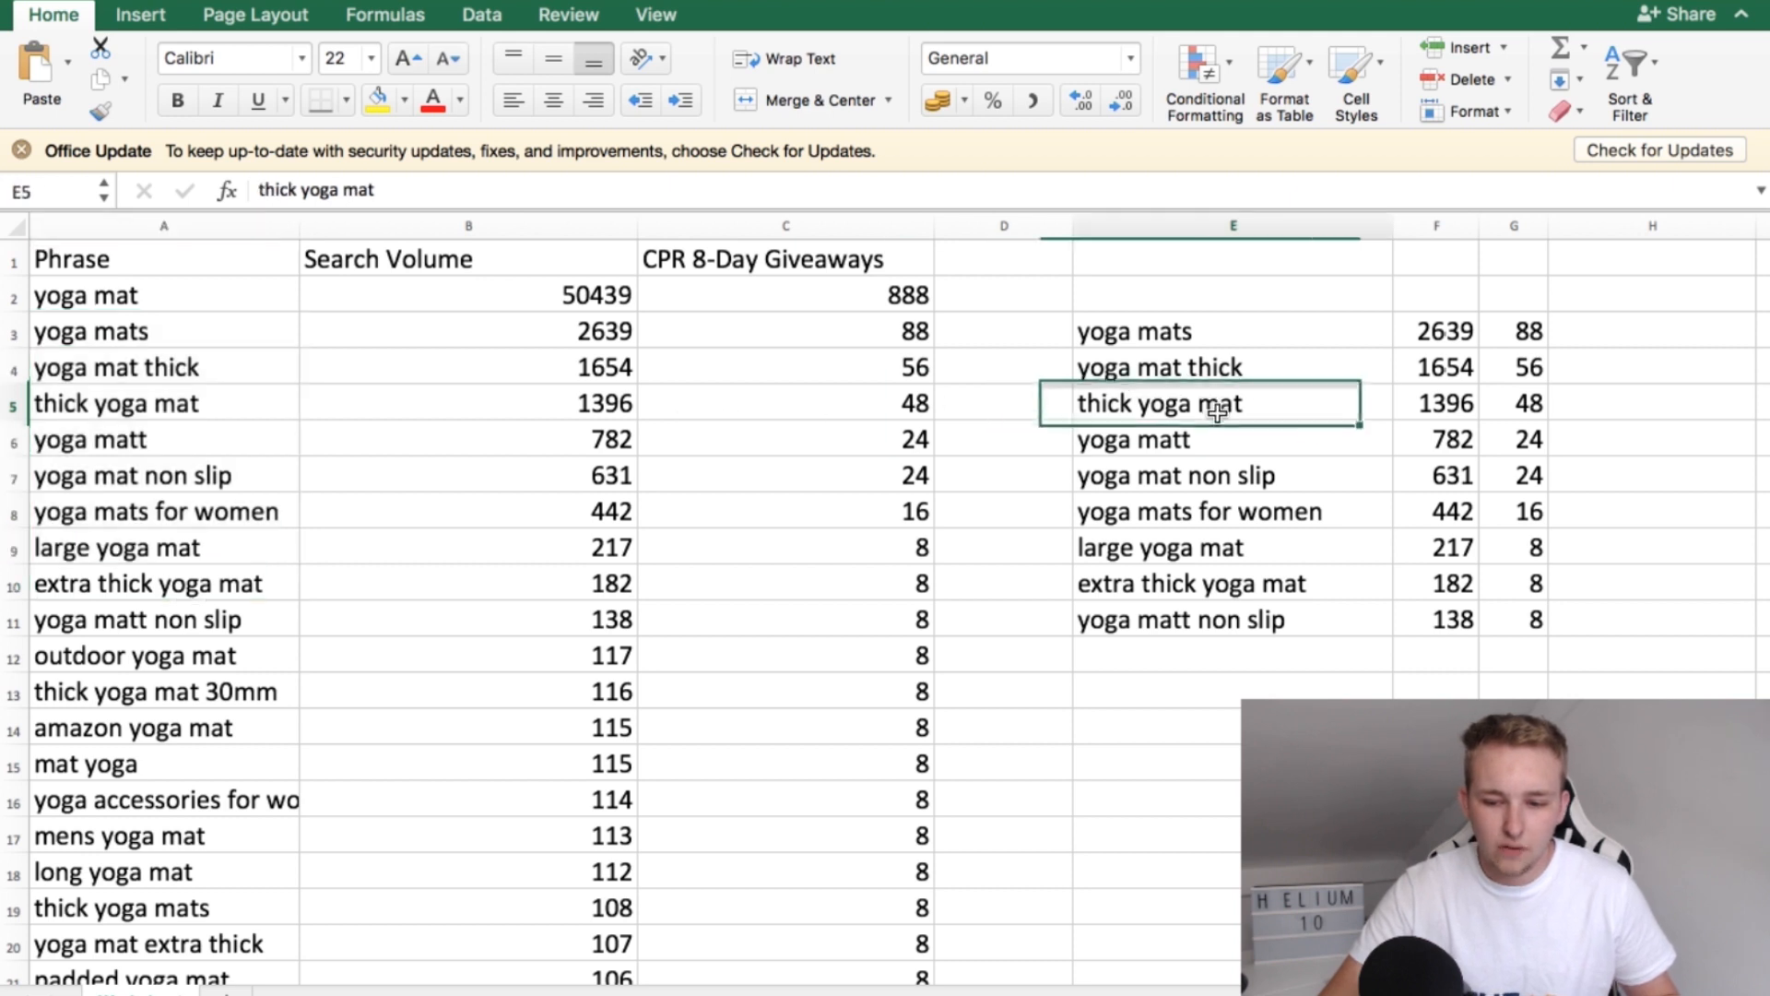
{"action": "scroll", "coordinate": [1199, 406], "scroll_direction": "right", "scroll_amount": 5}
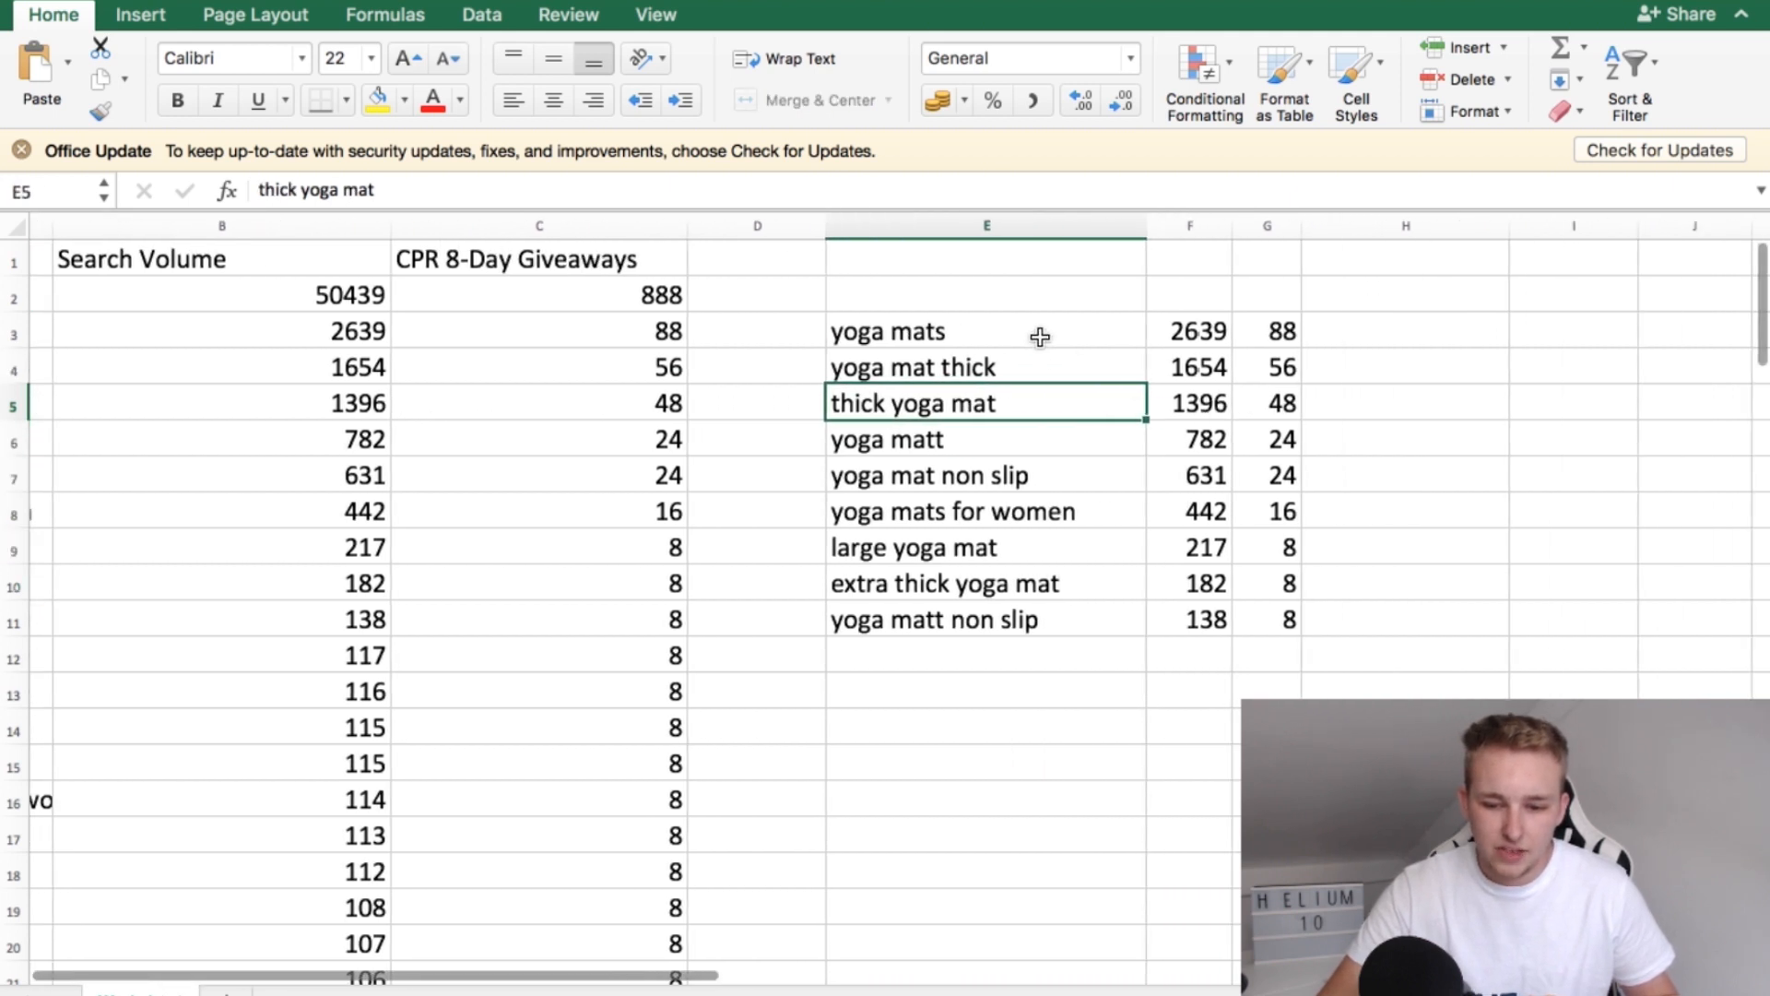
{"action": "left_click_drag", "start_coordinate": [1040, 337], "coordinate": [1033, 625]}
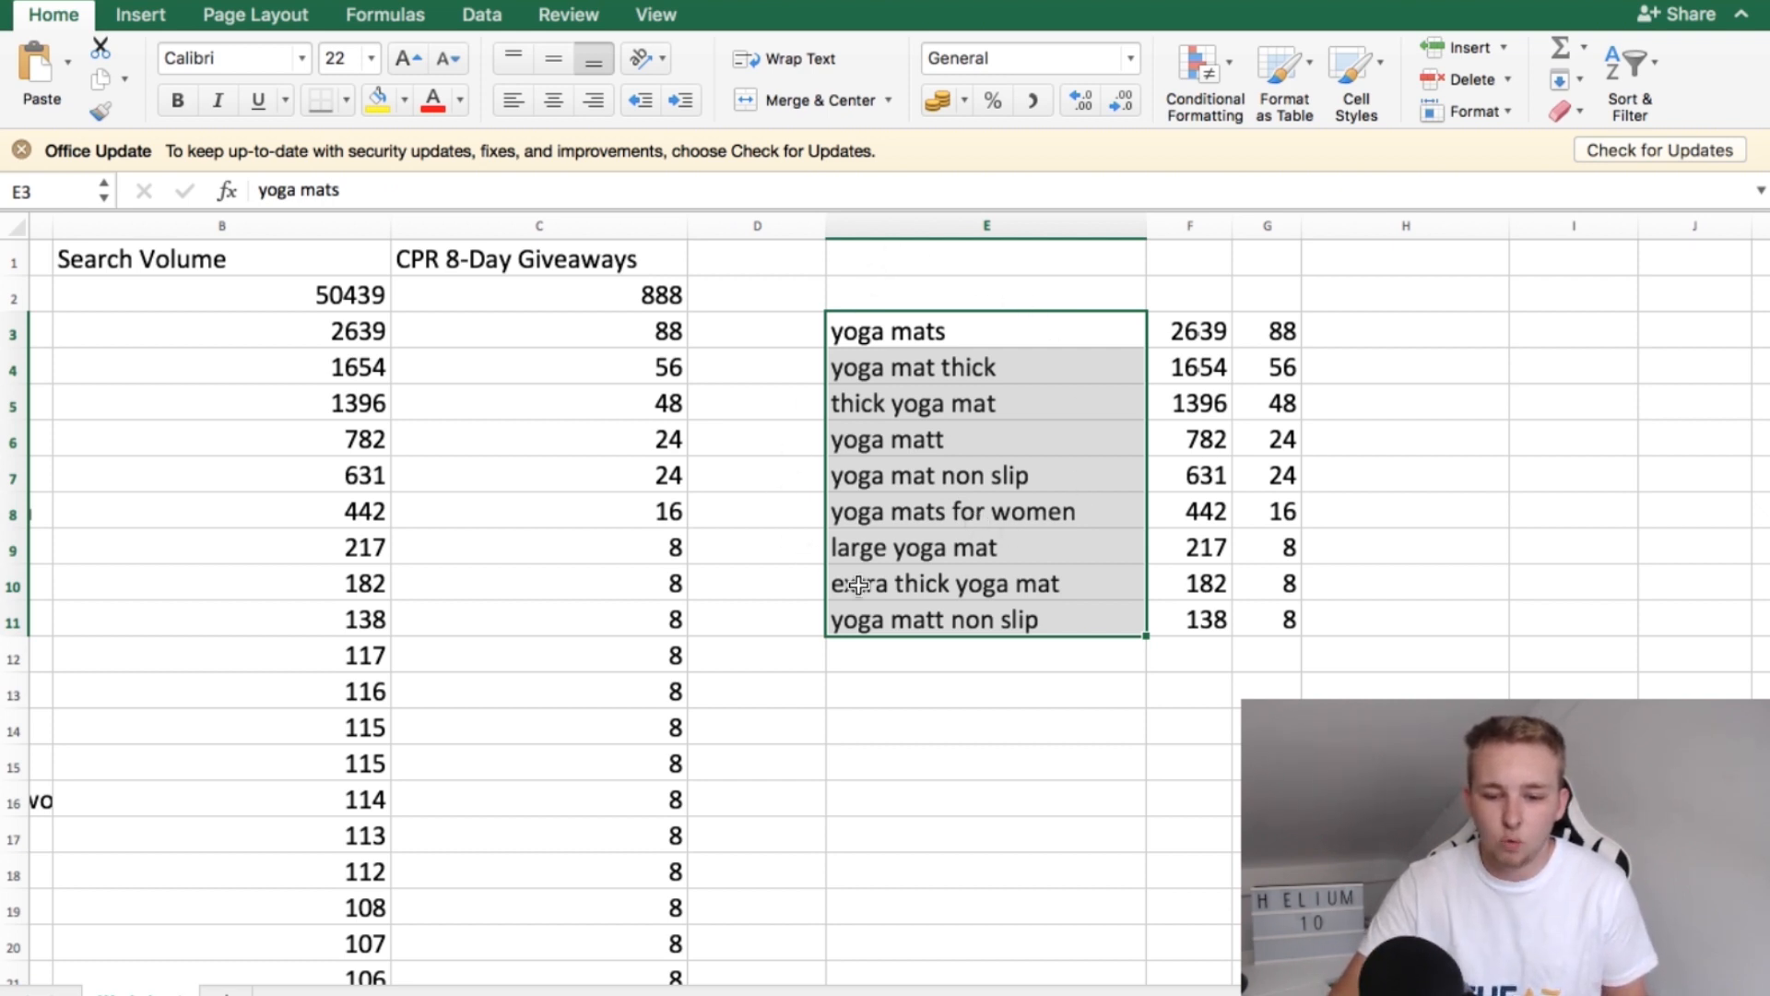
{"action": "left_click", "coordinate": [743, 468]}
{"action": "scroll", "coordinate": [743, 467], "scroll_direction": "left", "scroll_amount": 5}
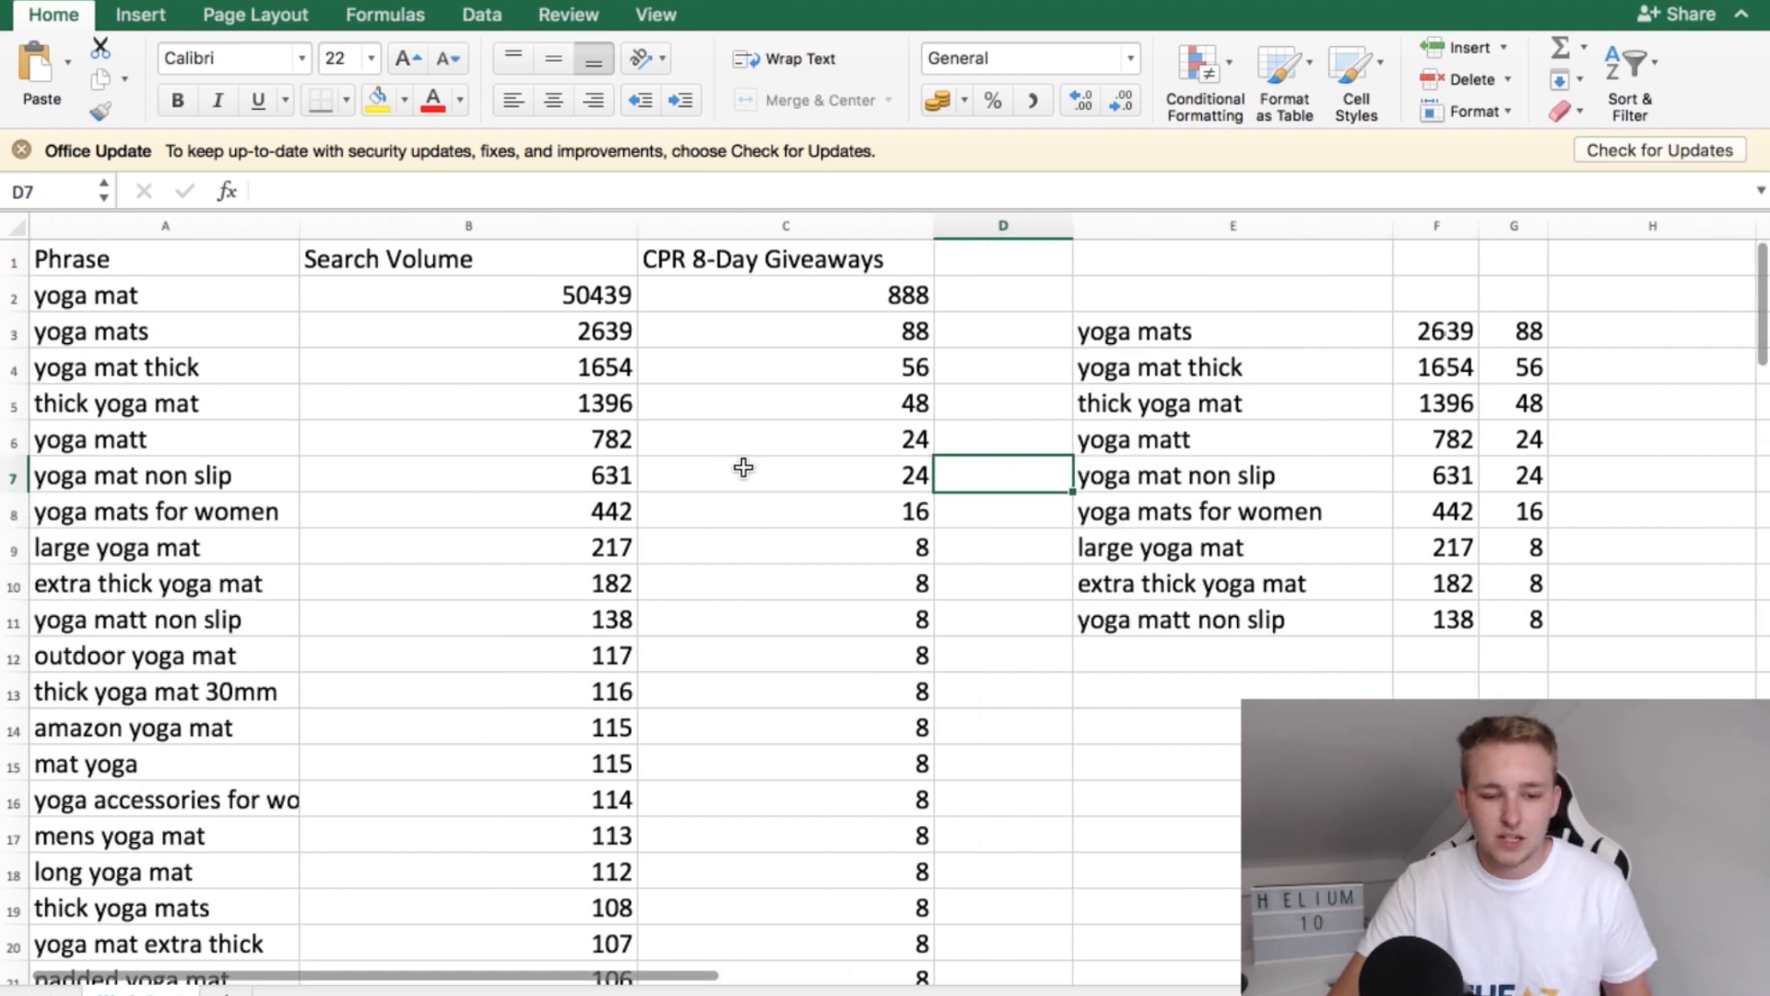
{"action": "left_click", "coordinate": [164, 296]}
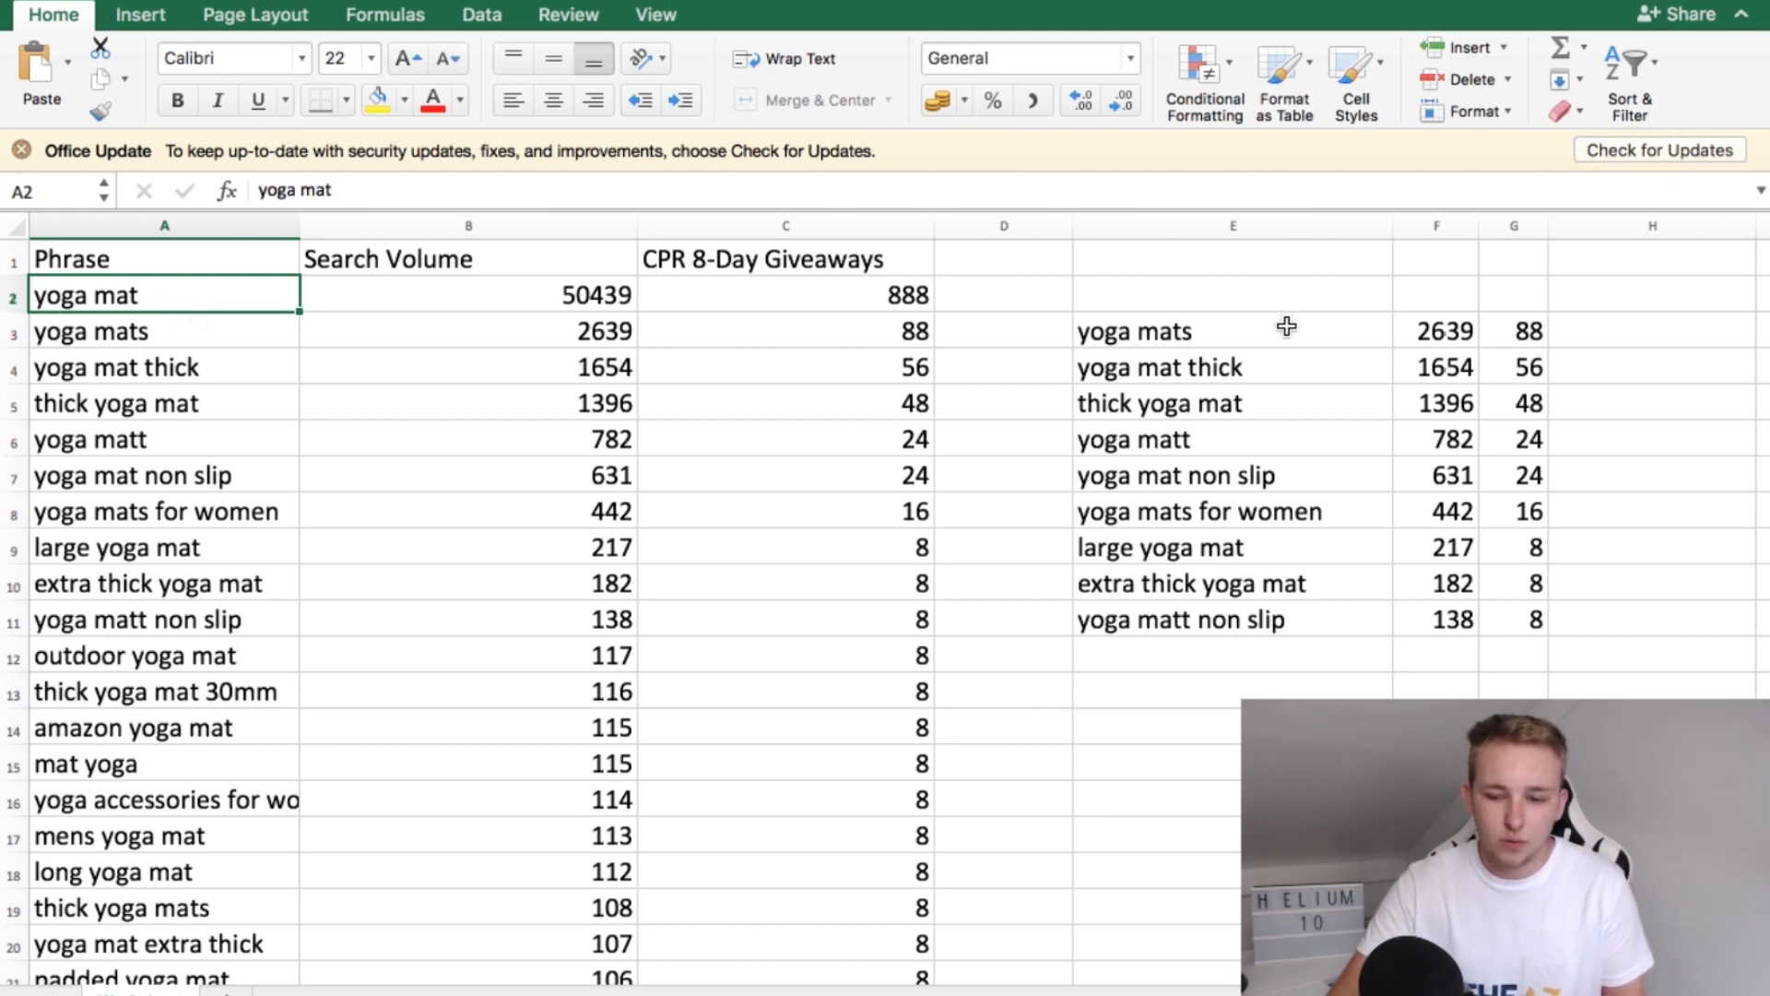
{"action": "left_click_drag", "start_coordinate": [1286, 326], "coordinate": [1289, 618]}
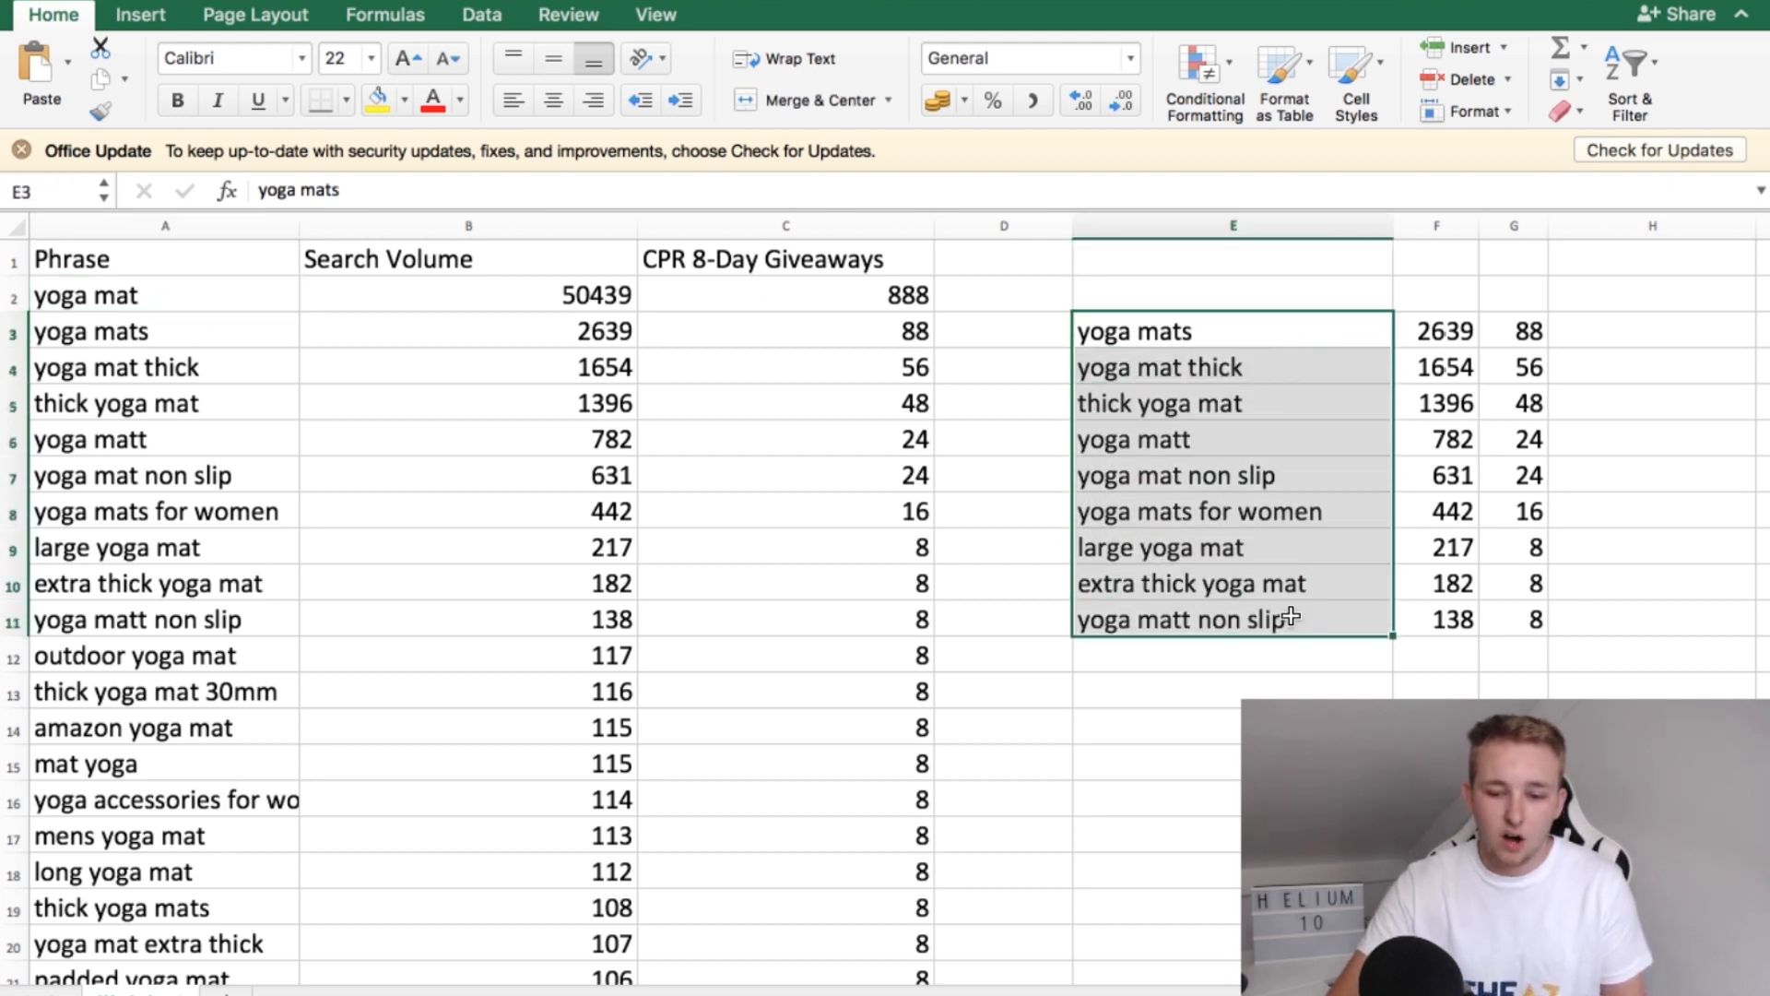